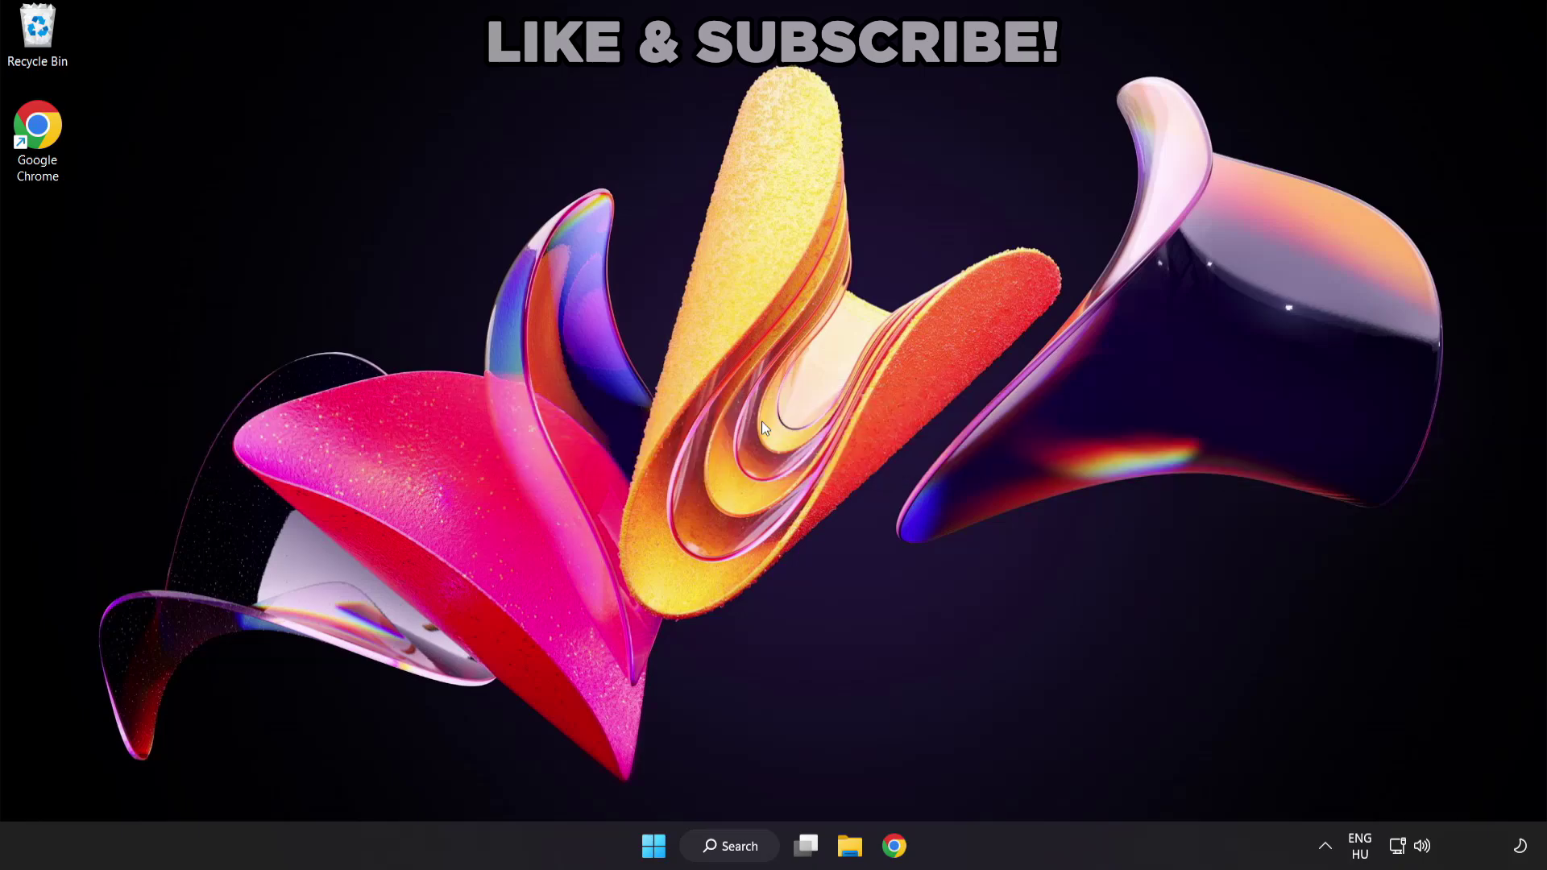
# Step: Search Windows for 'device manager'
pyautogui.click(742, 848)
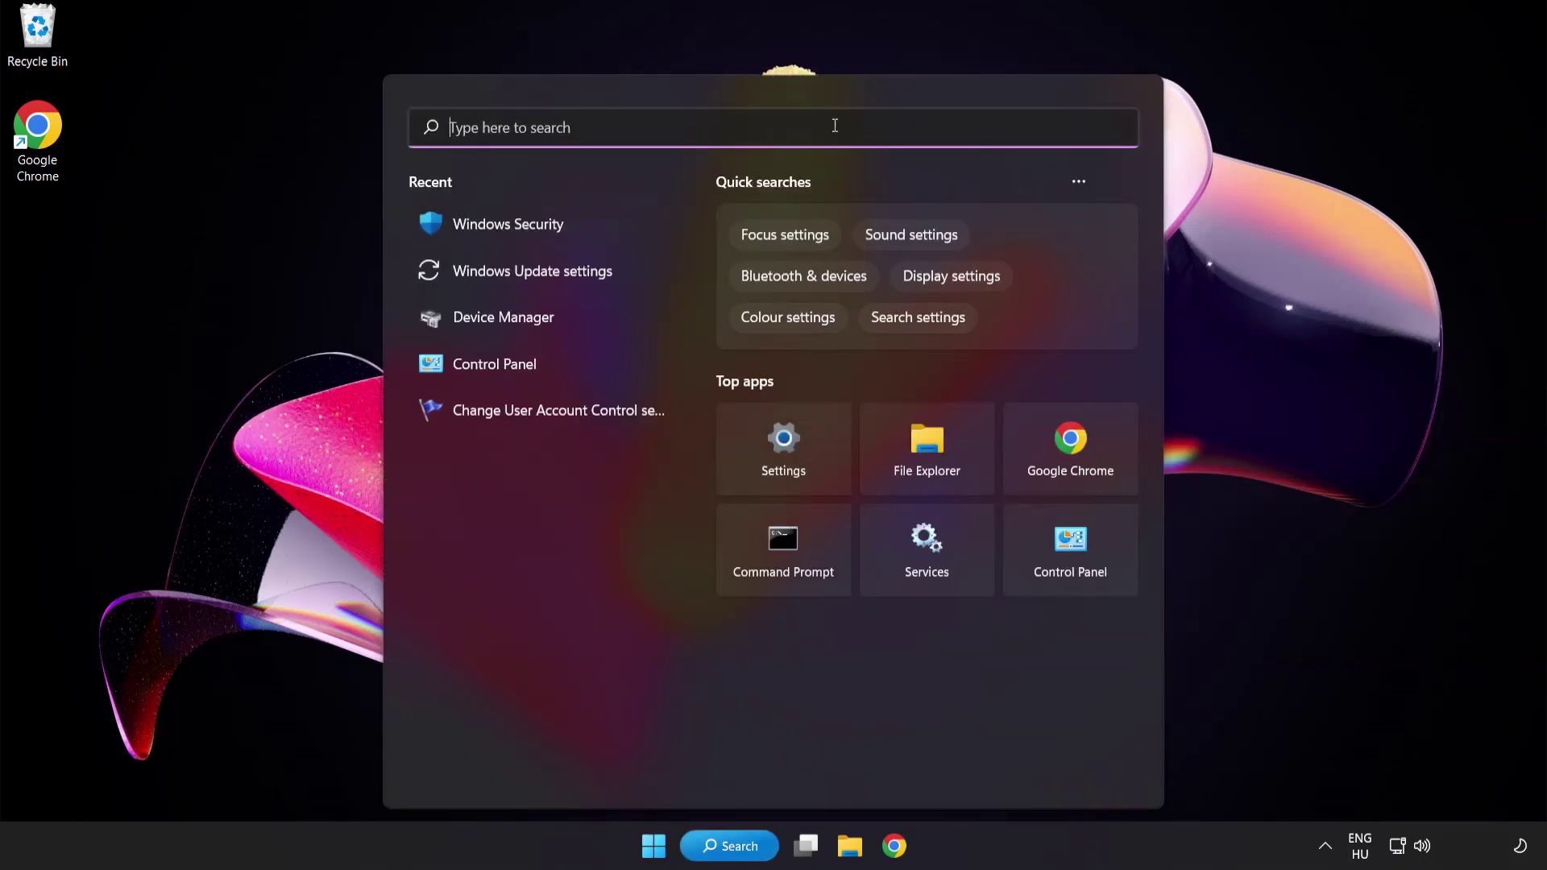
pyautogui.write('device manag')
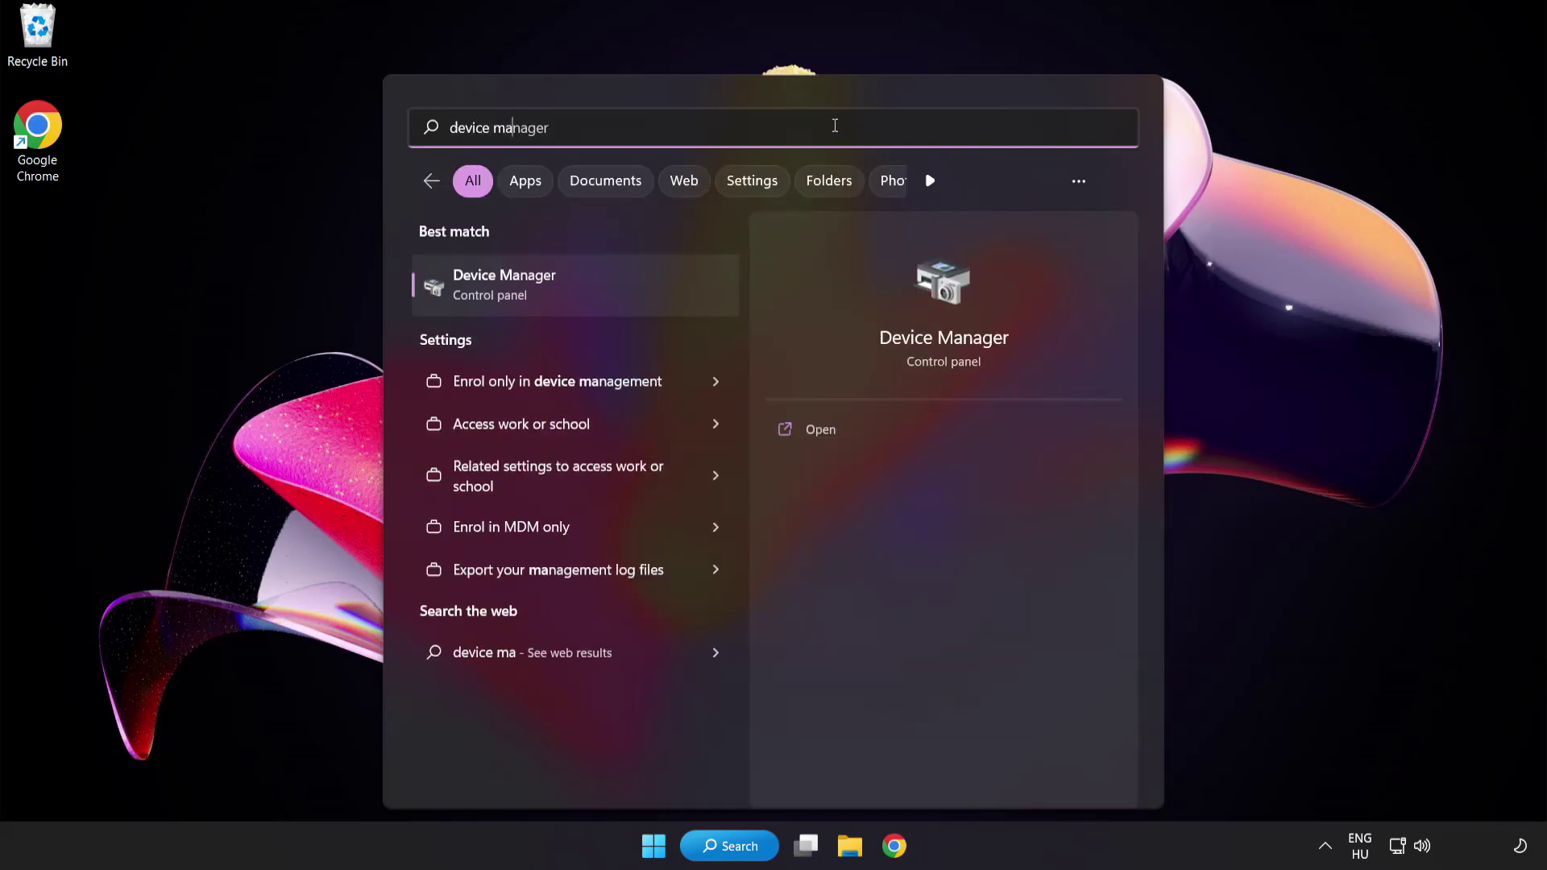
pyautogui.write('er')
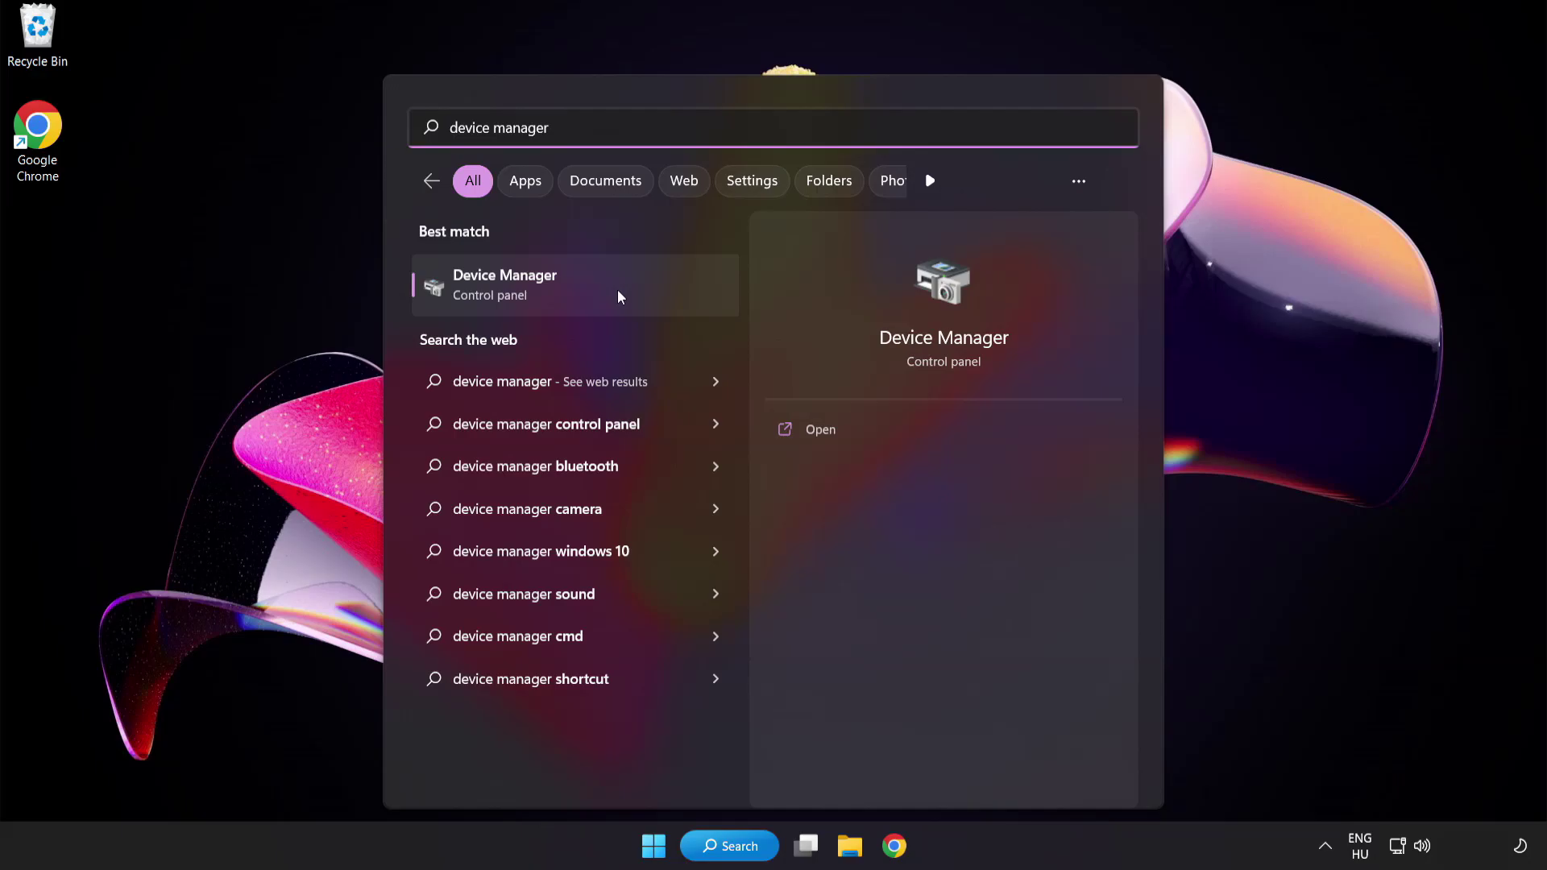
# Step: Launch Device Manager, expand Display adapters and select VMware SVGA 3D
pyautogui.click(618, 291)
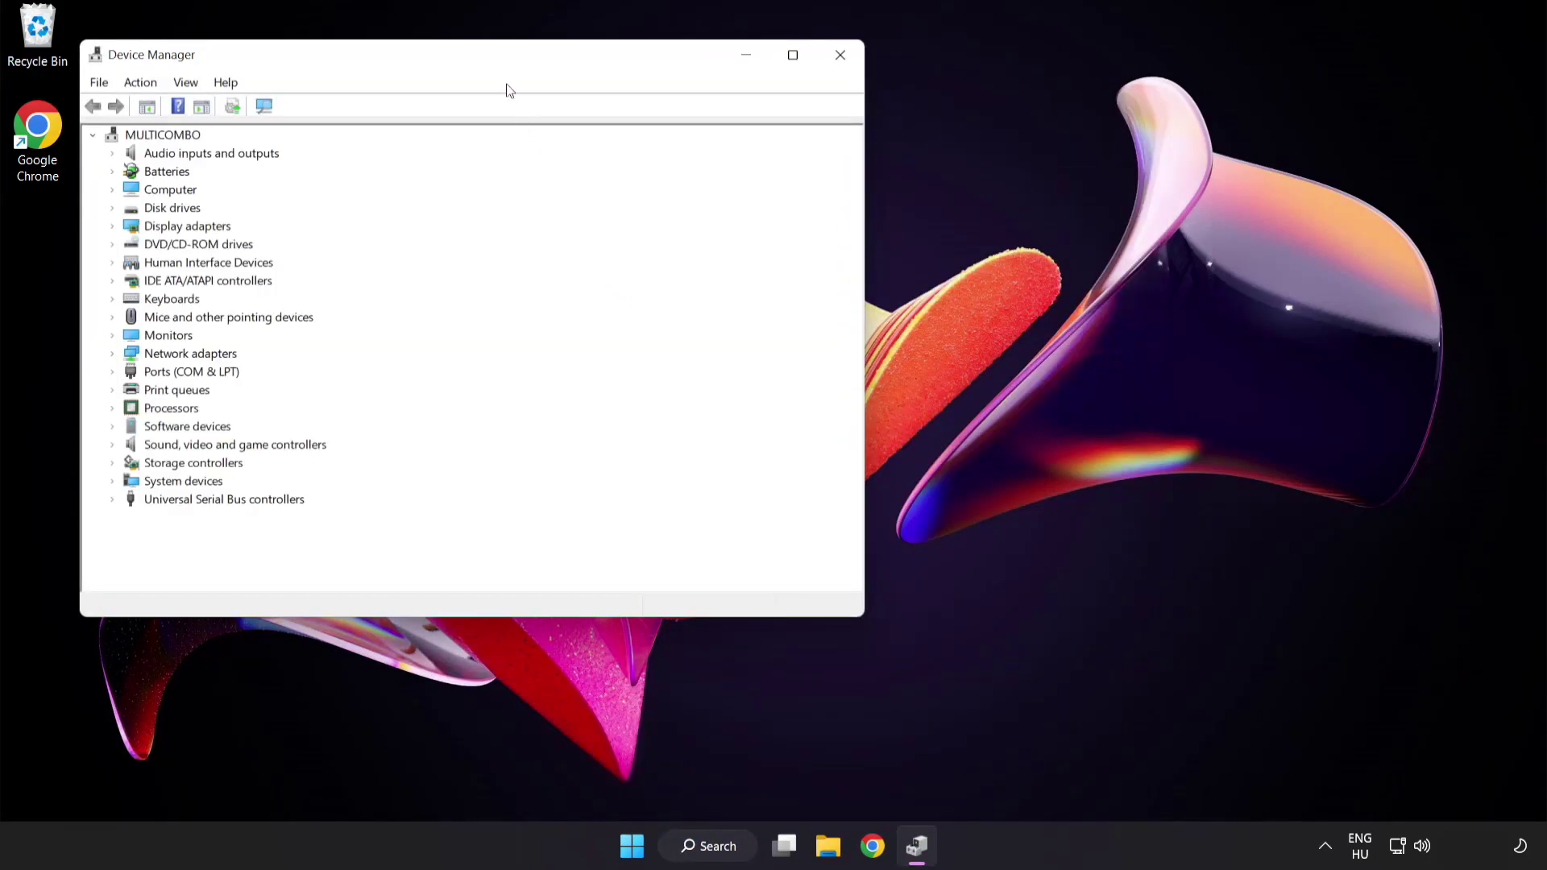
pyautogui.moveTo(497, 58); pyautogui.dragTo(759, 162)
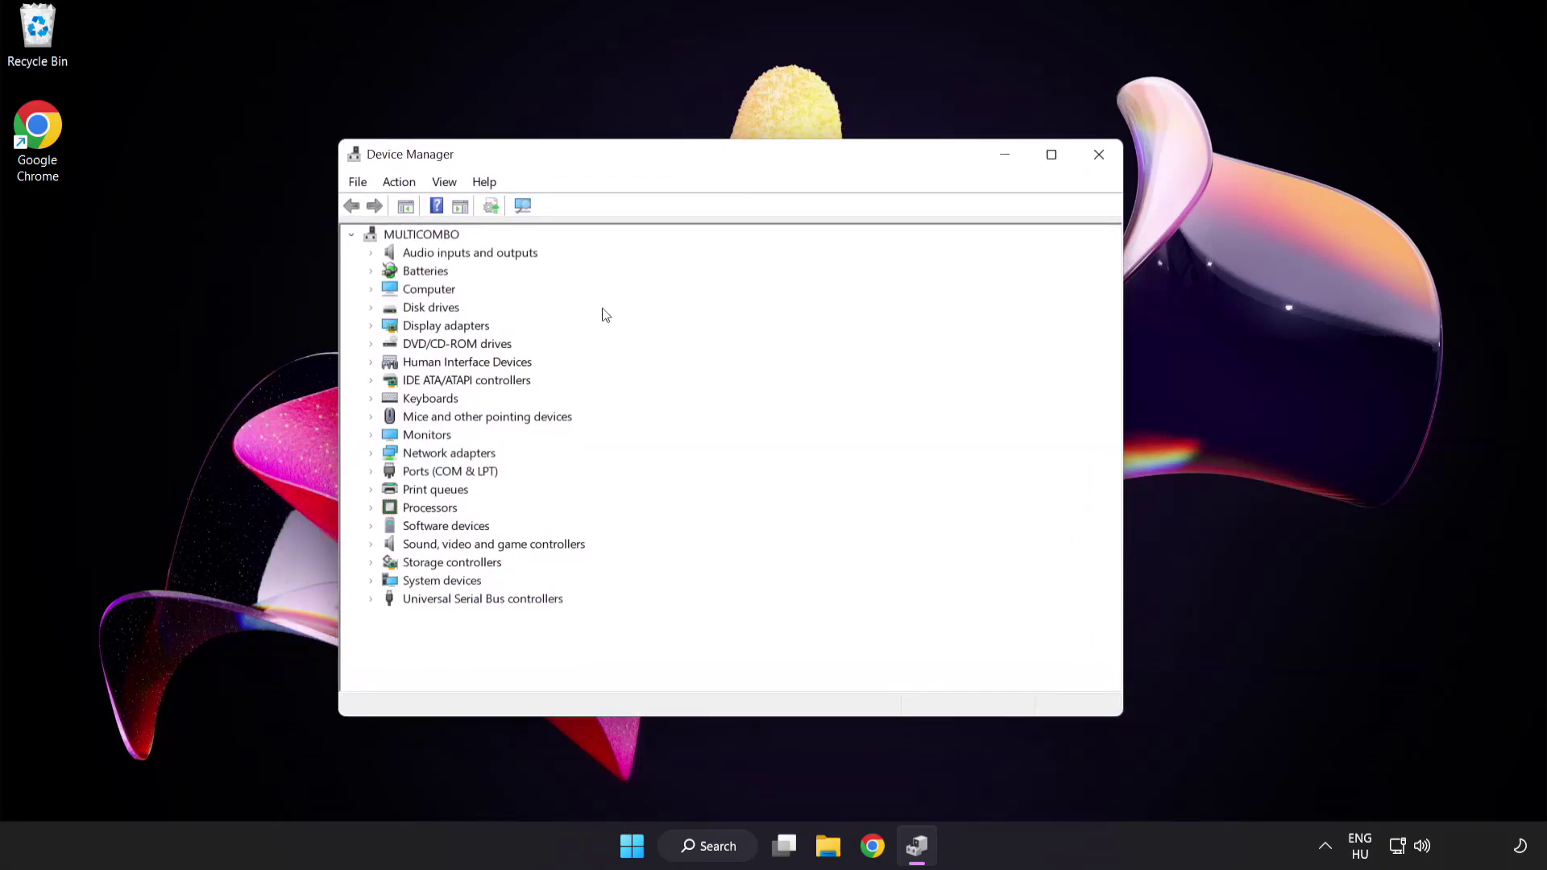
pyautogui.click(478, 333)
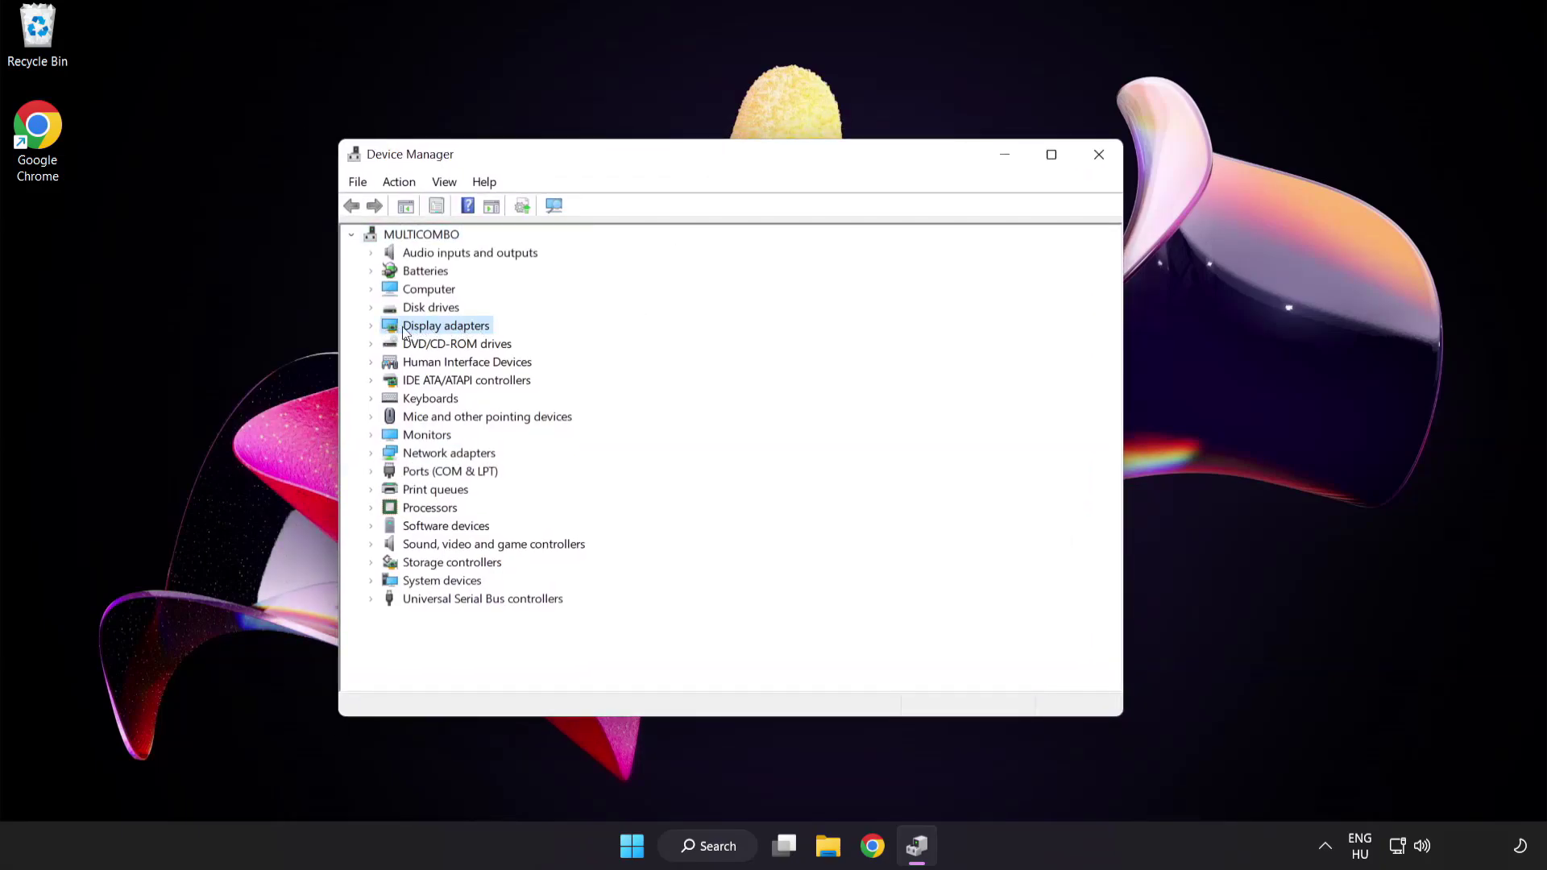
pyautogui.click(372, 327)
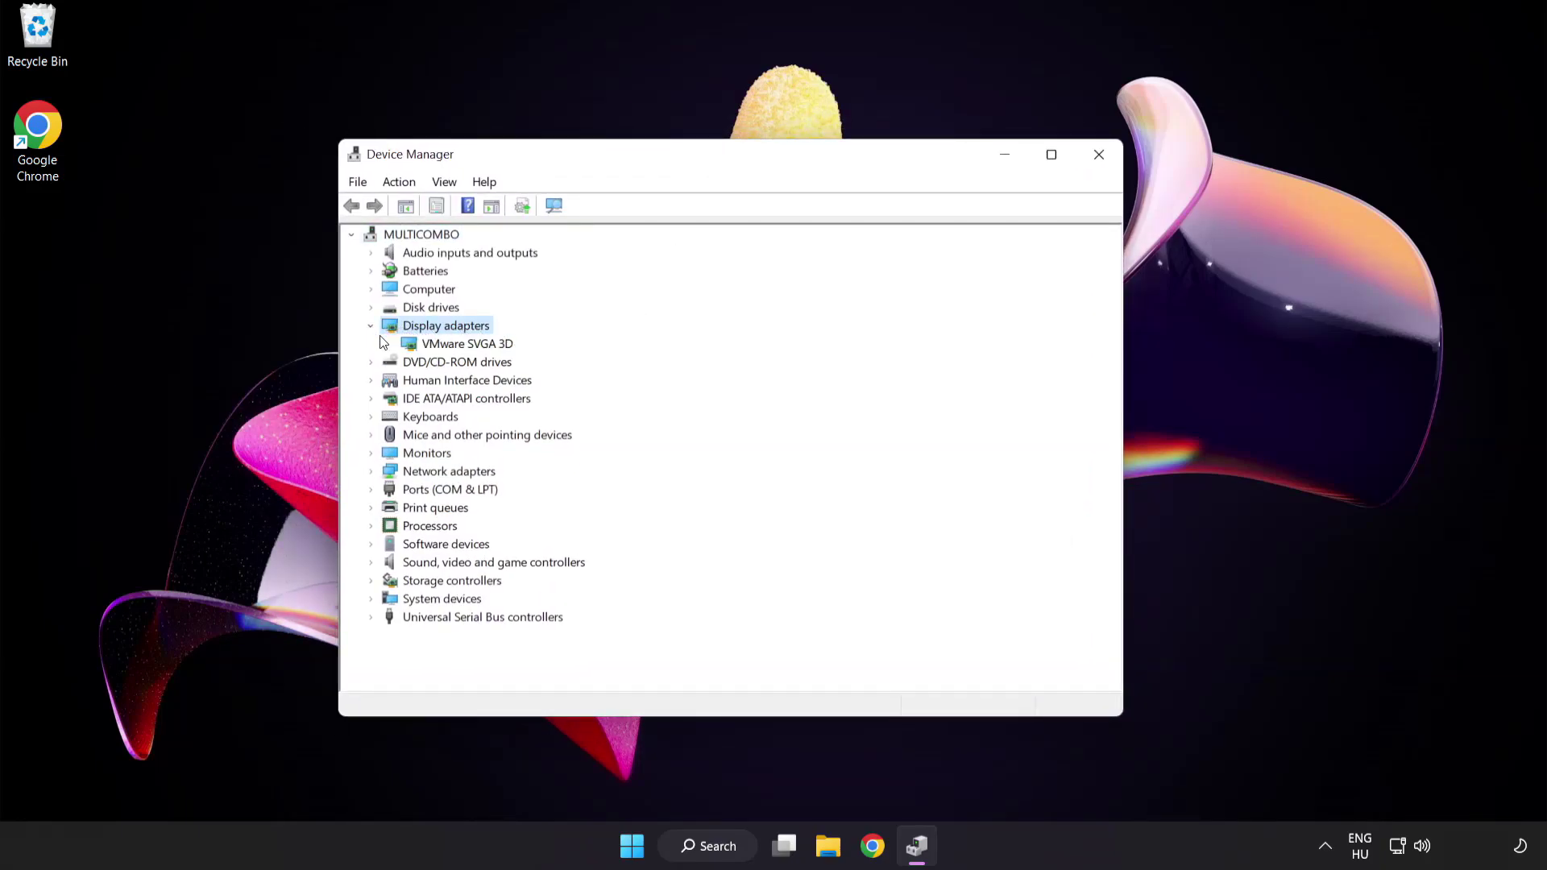
pyautogui.click(409, 348)
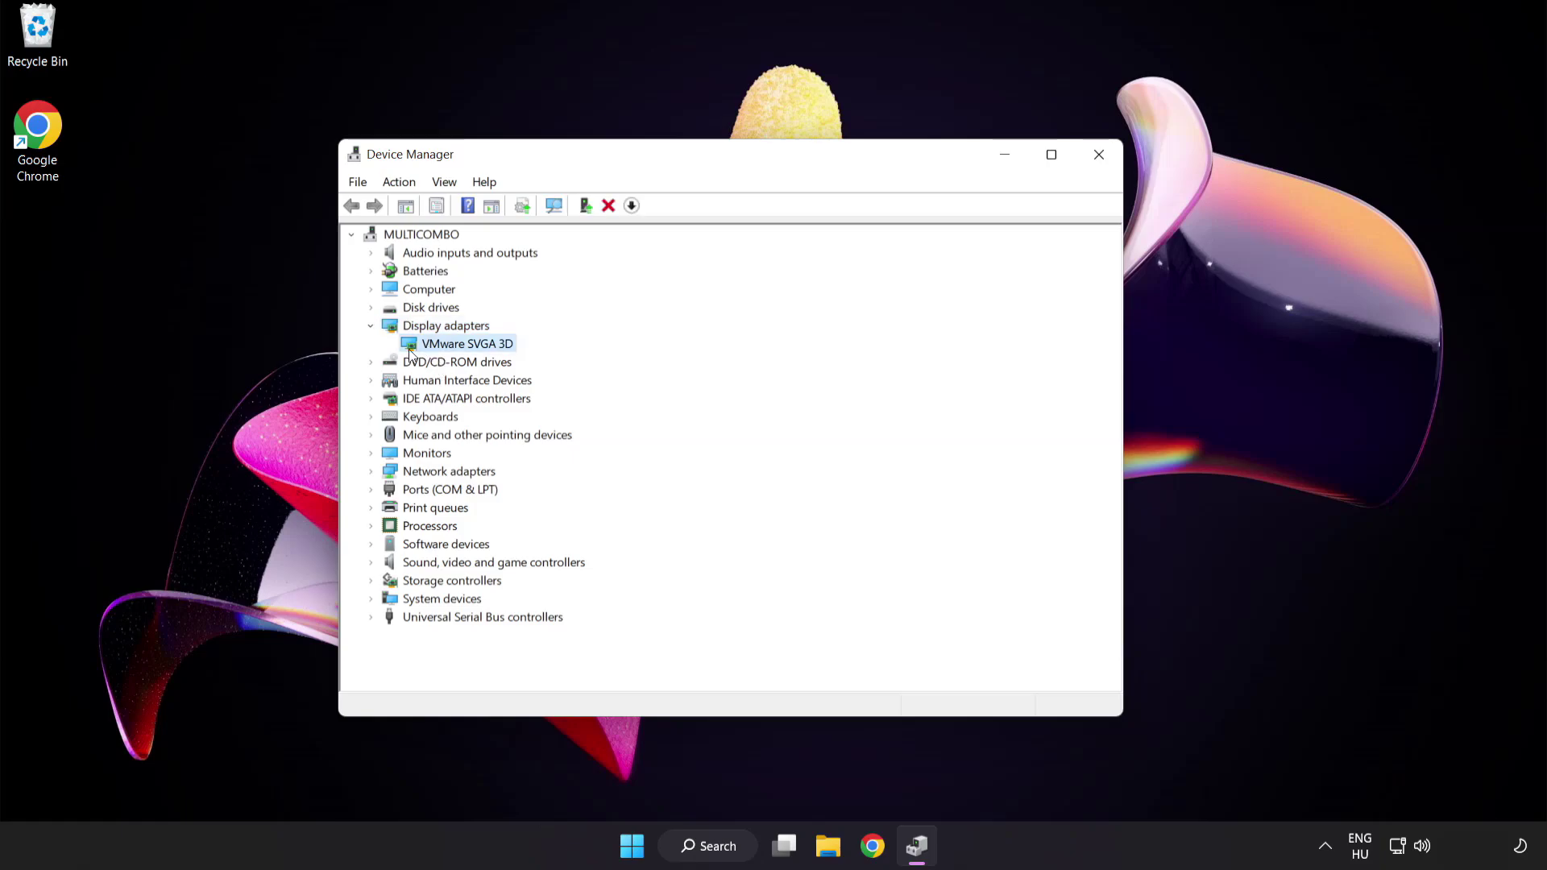
# Step: Search automatically for a VMware SVGA 3D driver, finding the best one already installed
pyautogui.rightClick(461, 344)
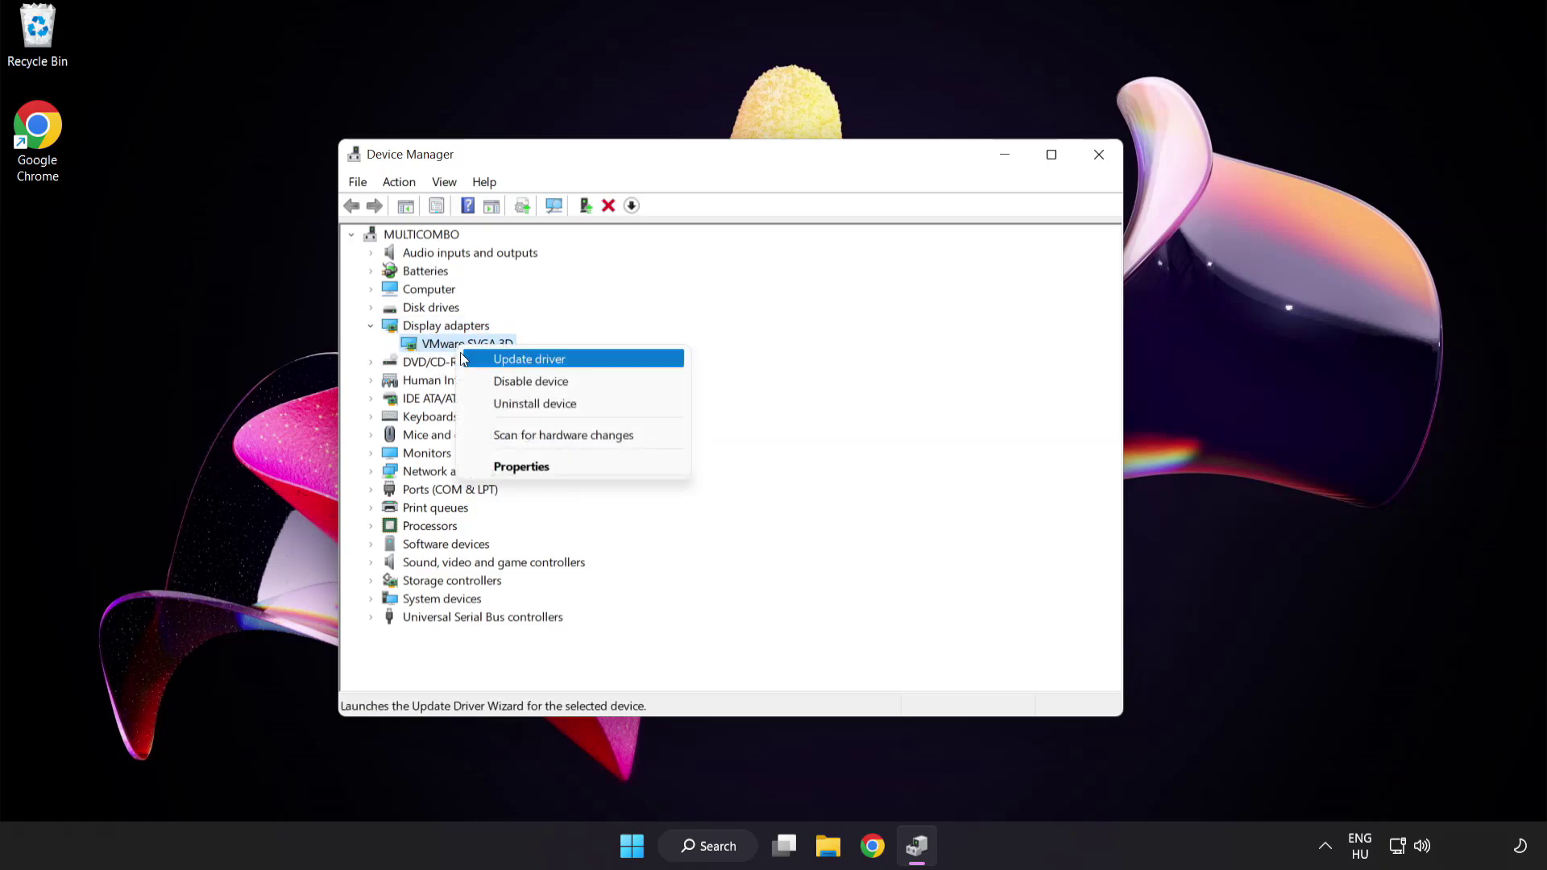
pyautogui.click(599, 360)
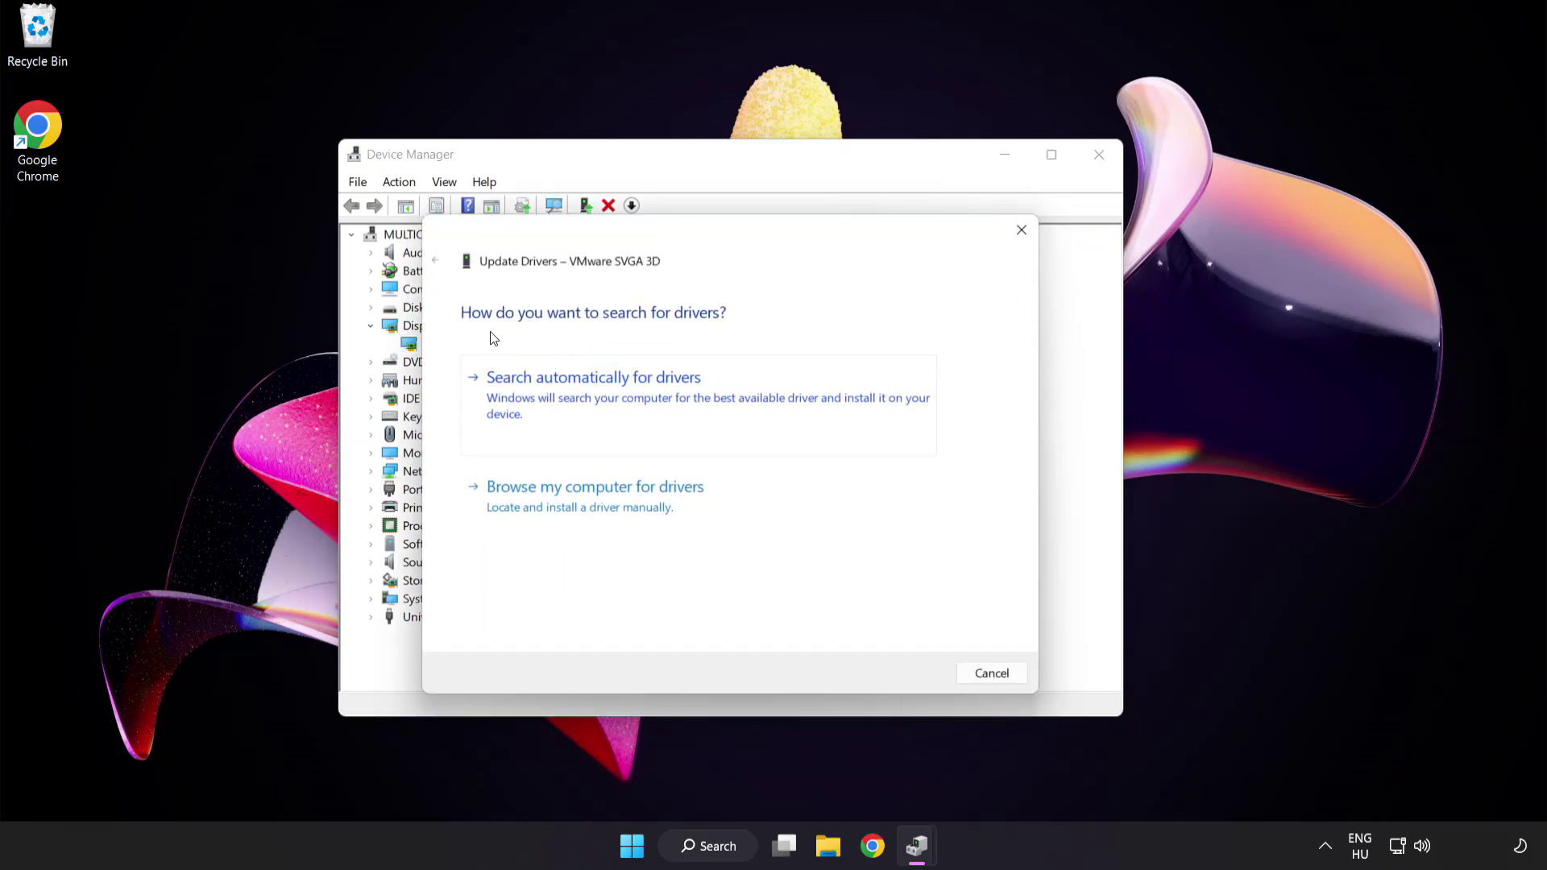
pyautogui.click(673, 394)
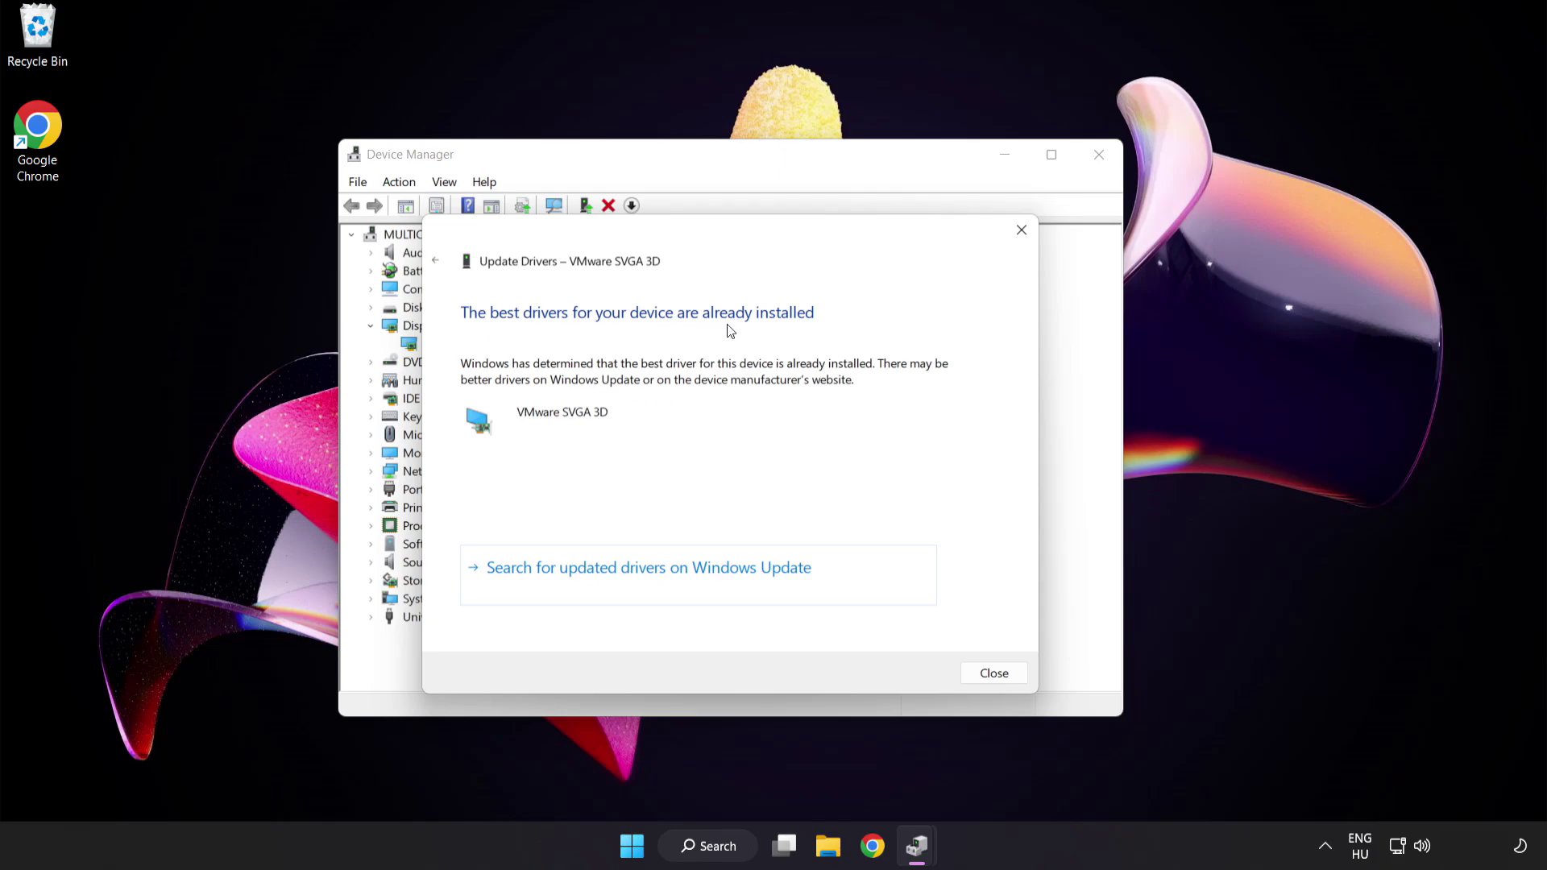
pyautogui.click(991, 678)
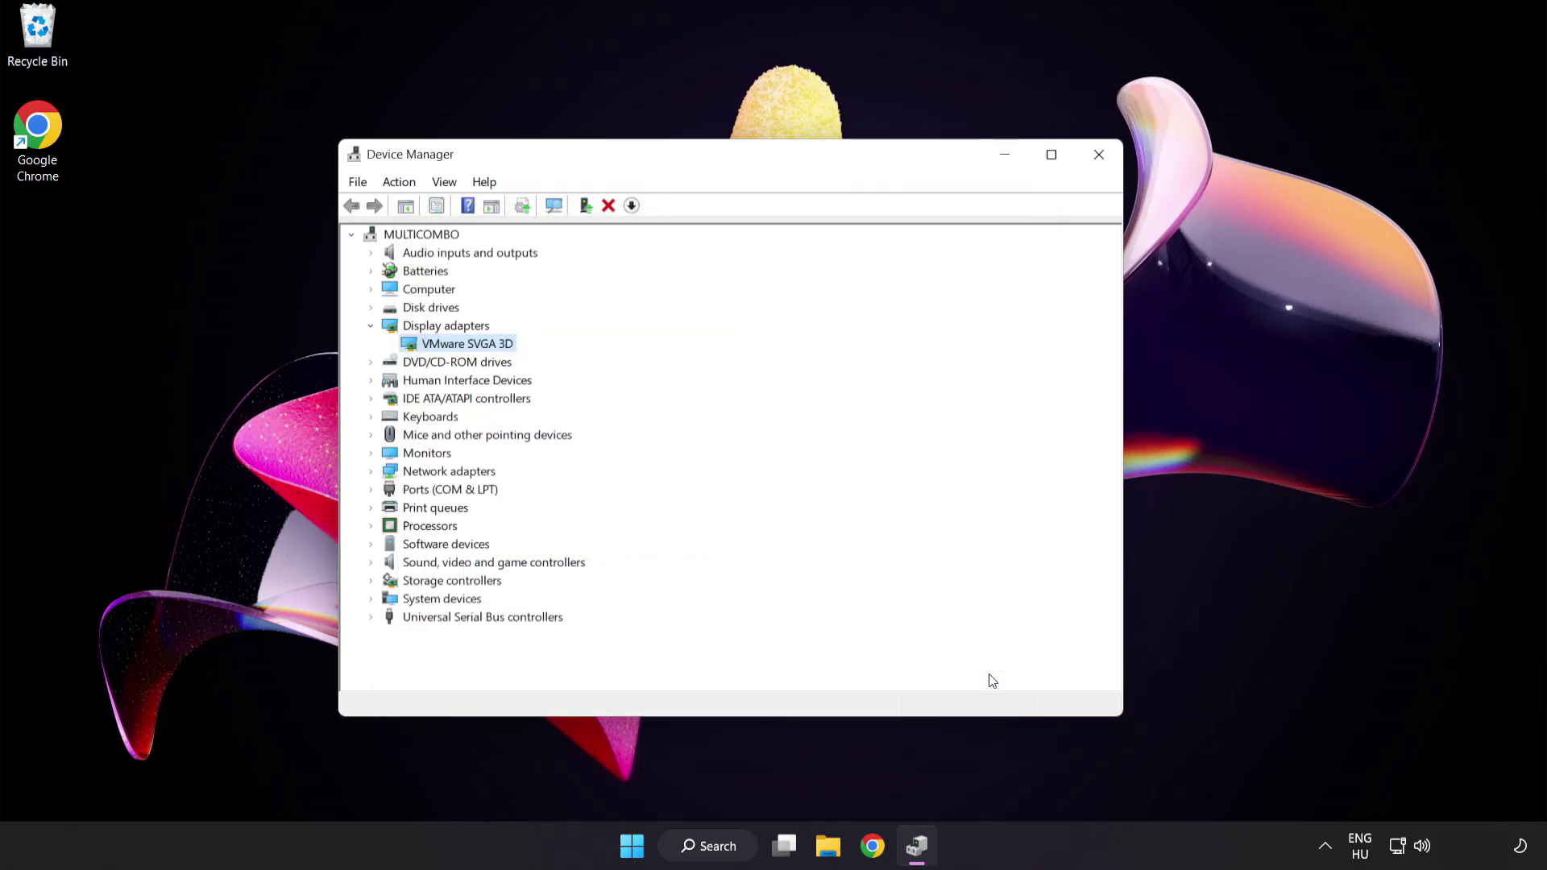
# Step: Close Device Manager and check for updates in Windows Update, which reports up to date
pyautogui.click(1098, 157)
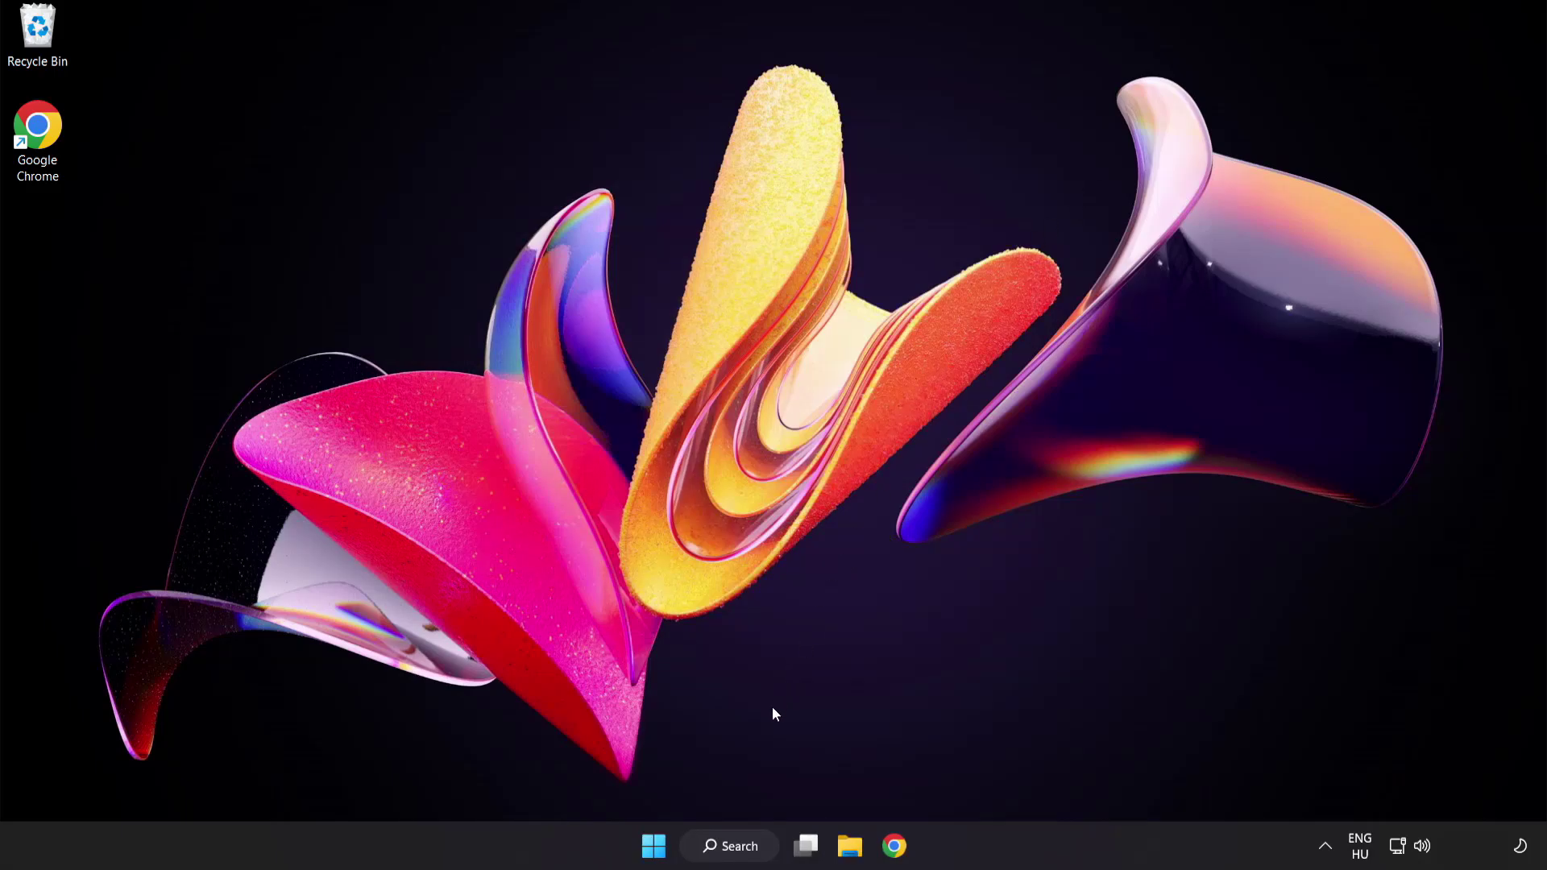
pyautogui.click(748, 851)
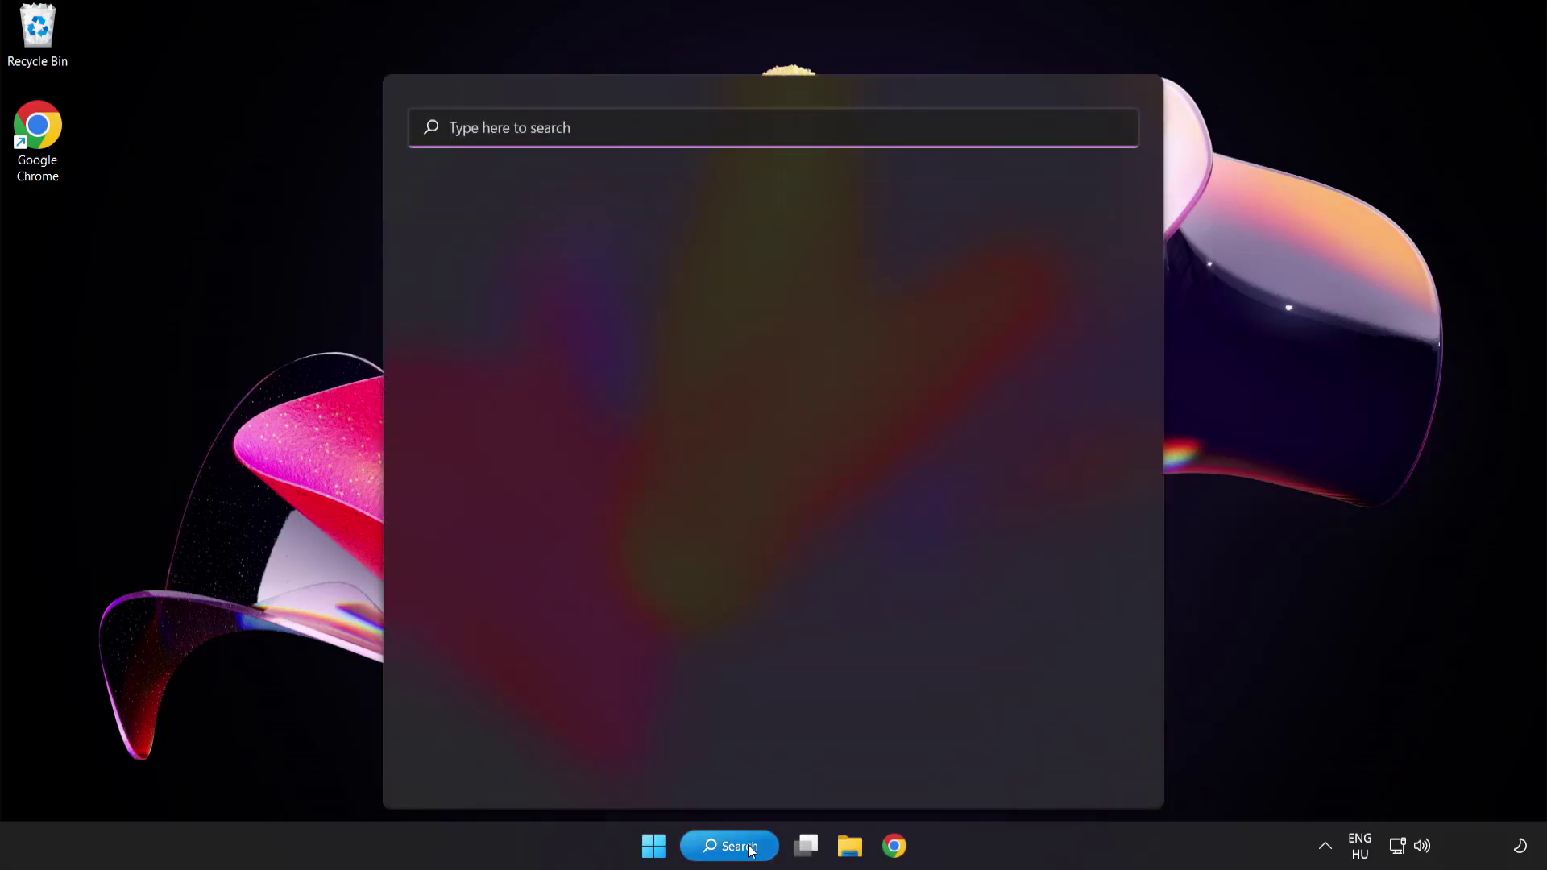
pyautogui.write('update')
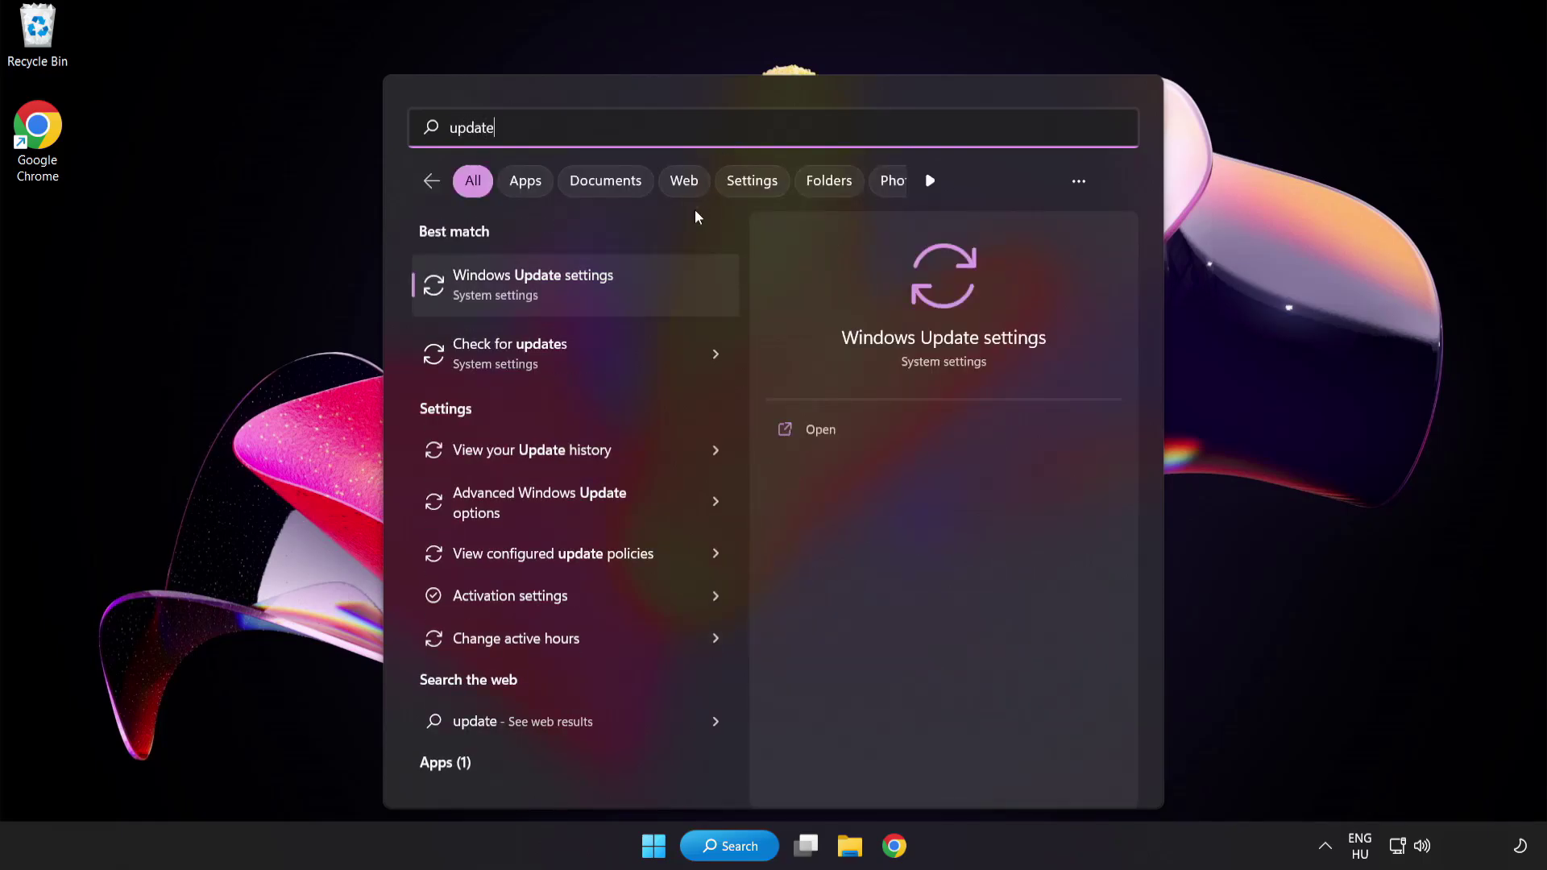
pyautogui.click(593, 297)
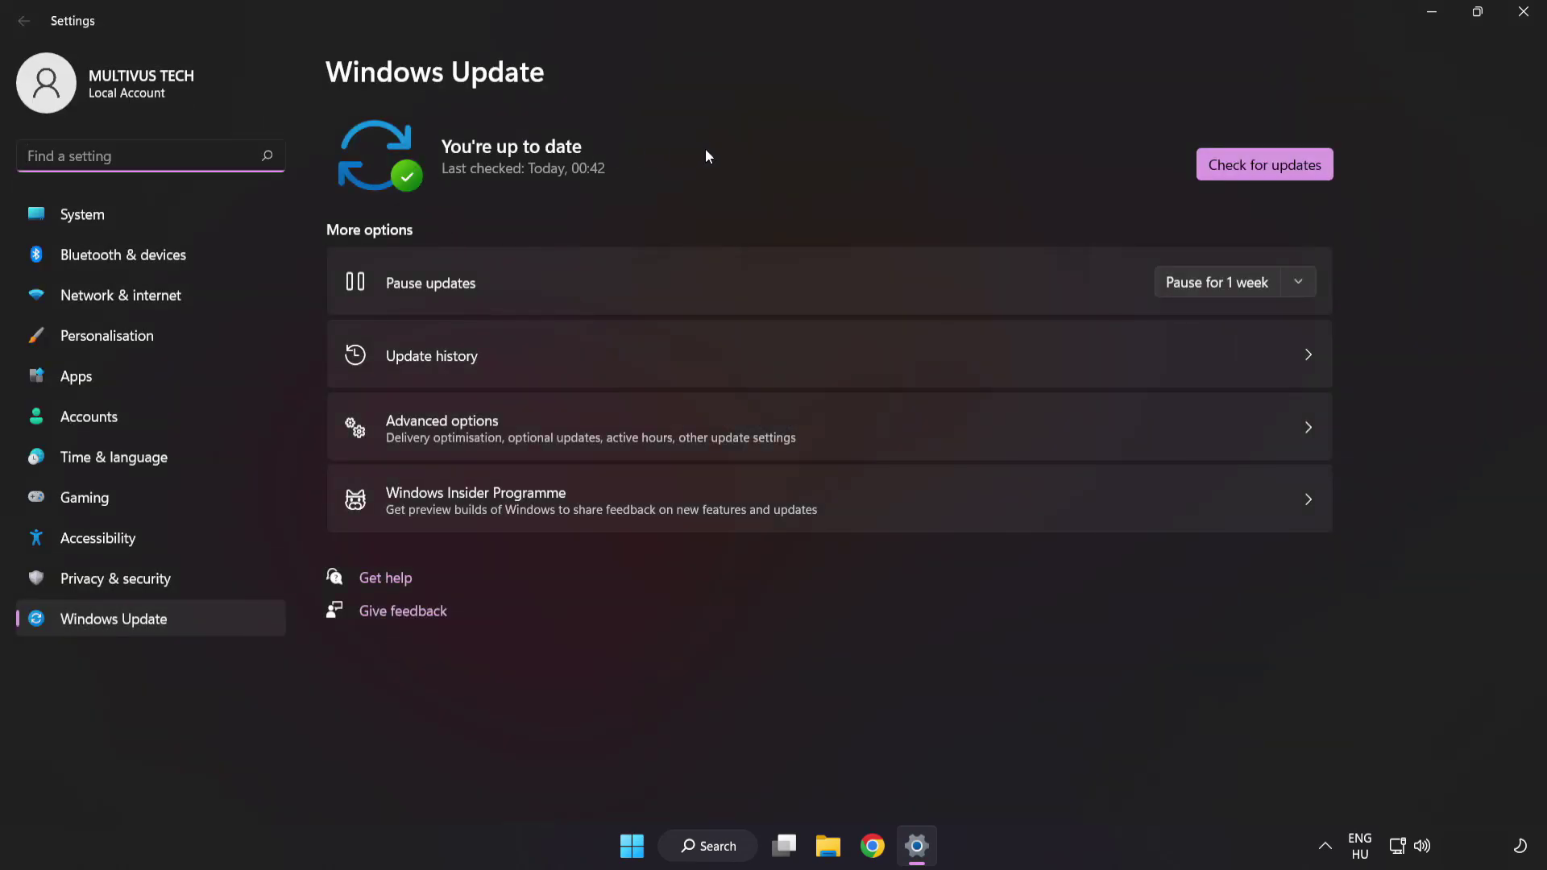
pyautogui.click(1259, 173)
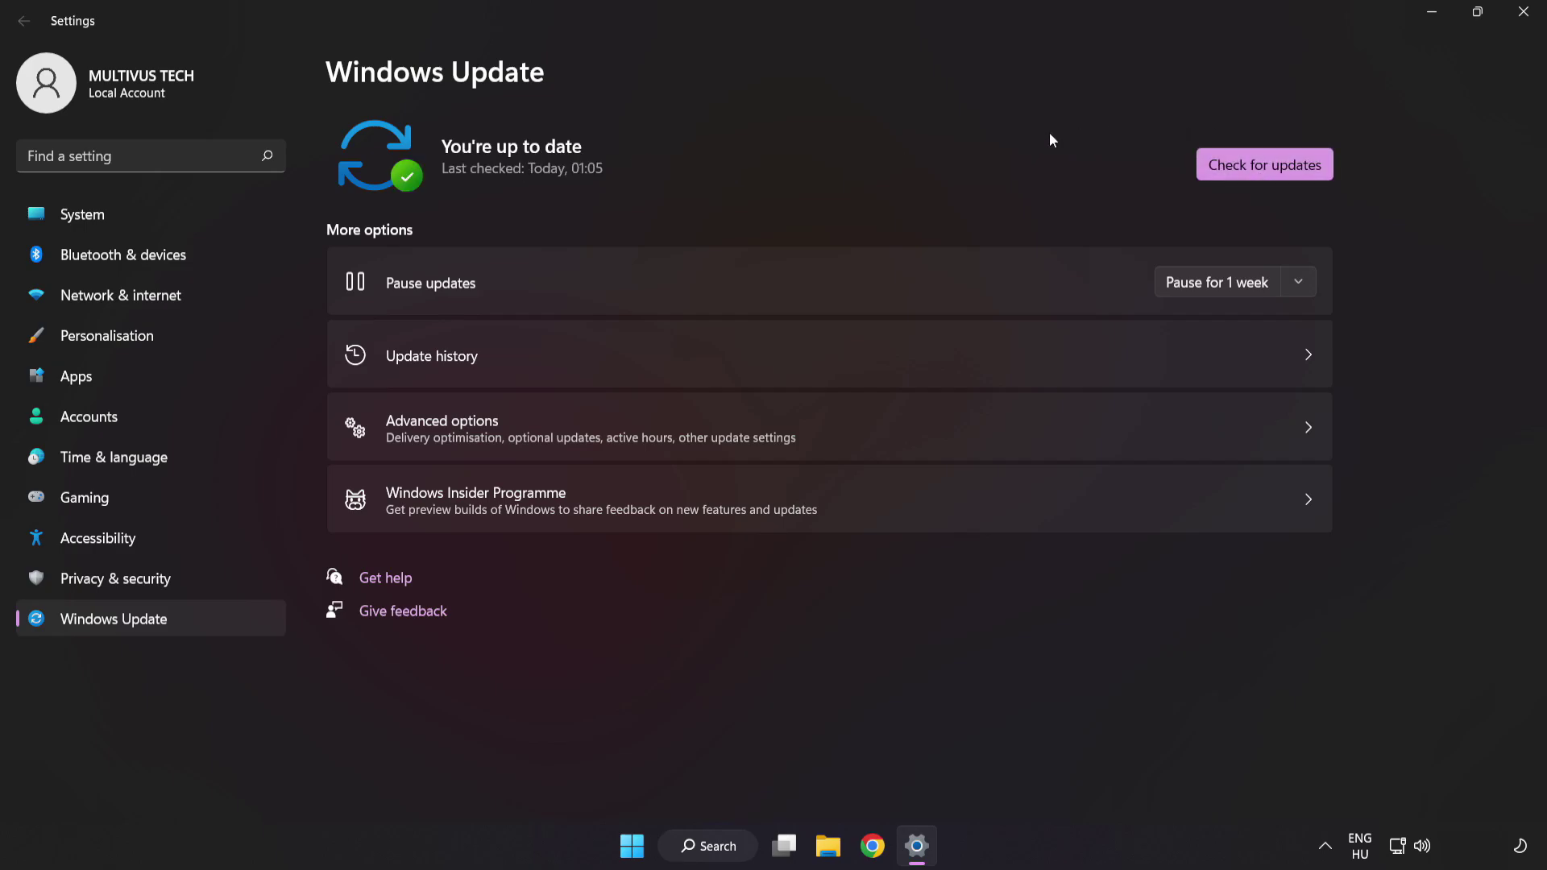
pyautogui.click(1522, 18)
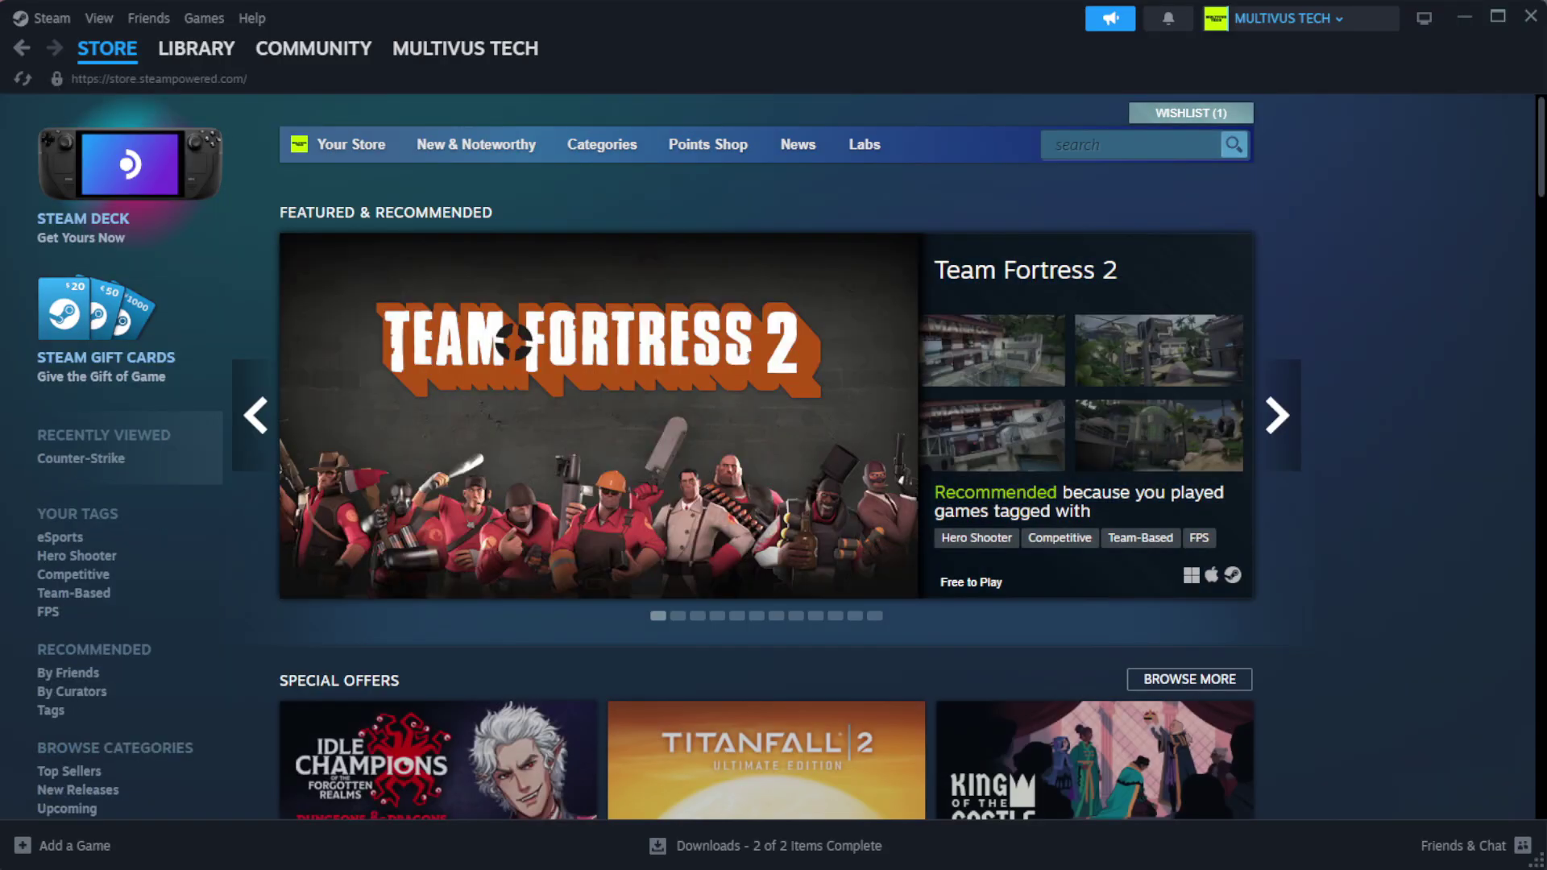
# Step: Verify YOUR NOT WORKING GAME's installed files in Steam, validating all 1039 files
pyautogui.moveTo(219, 59)
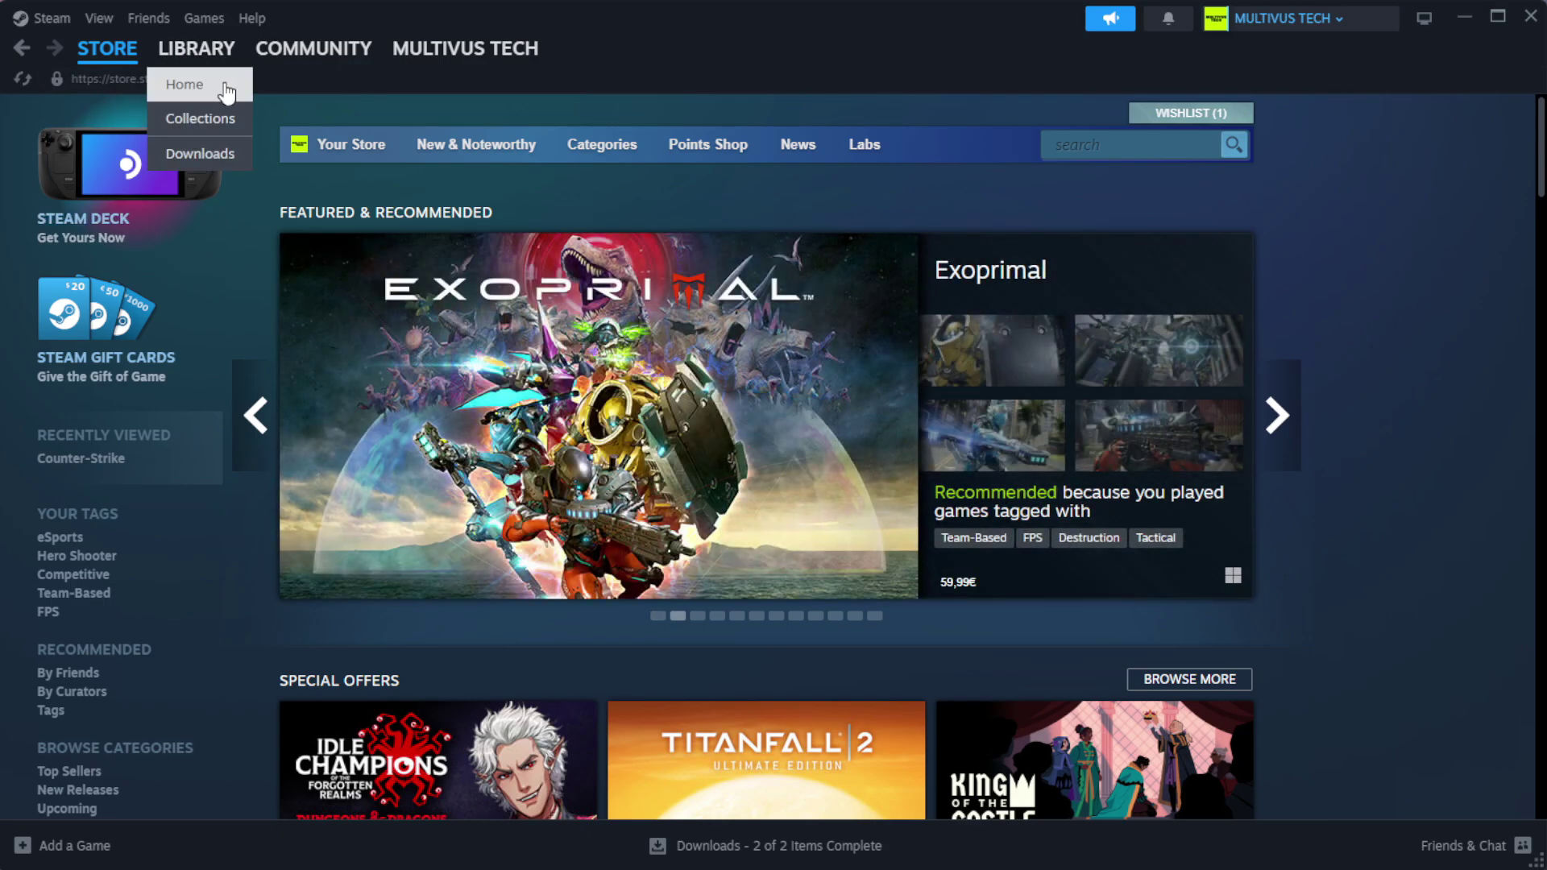
pyautogui.click(224, 84)
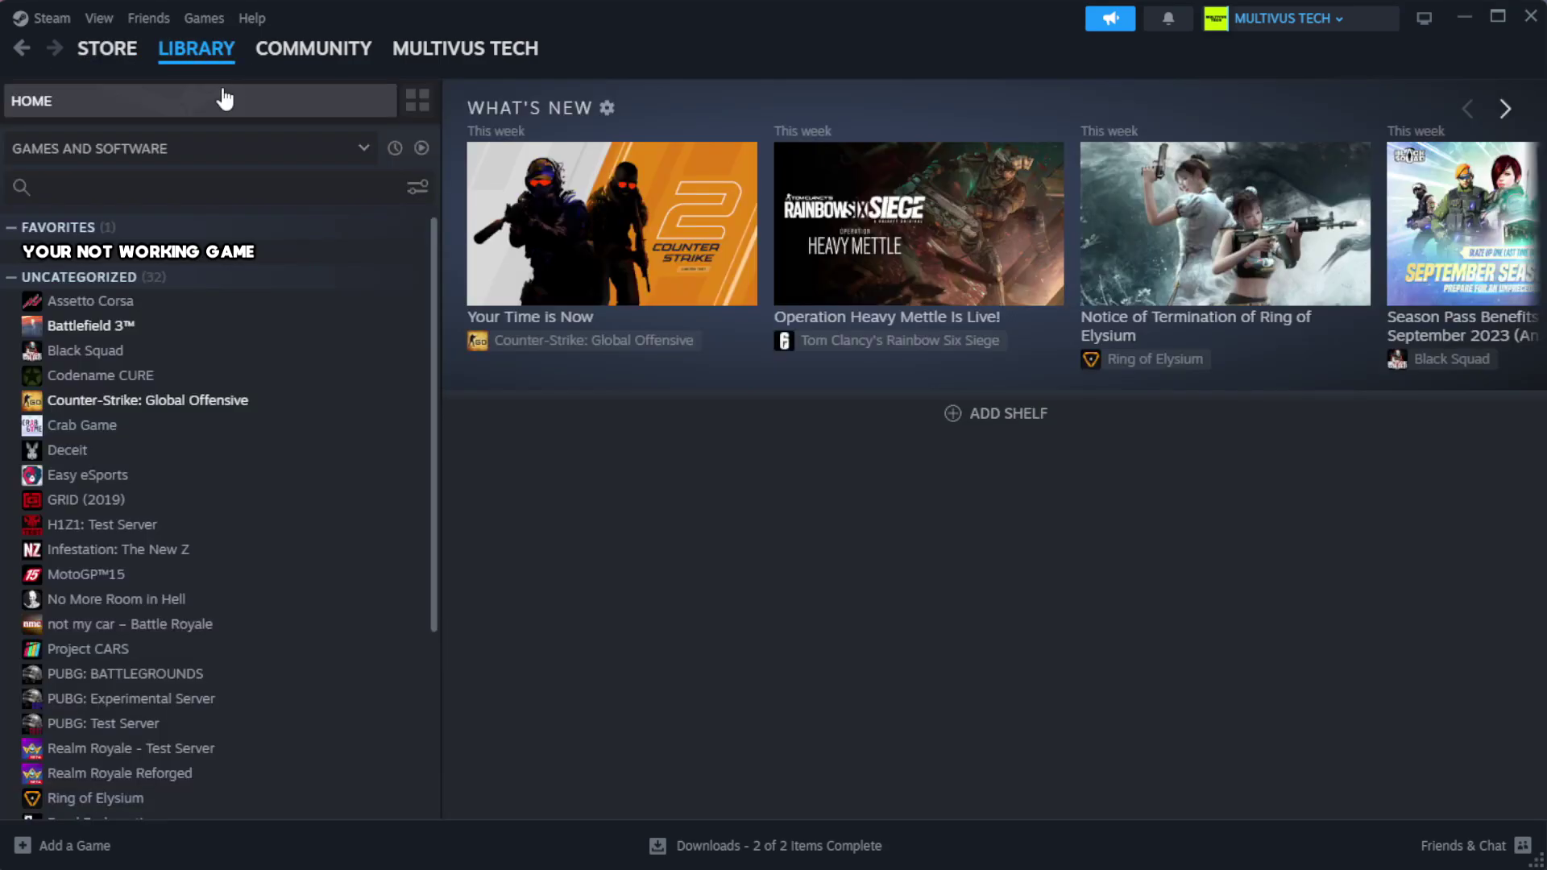
pyautogui.rightClick(380, 256)
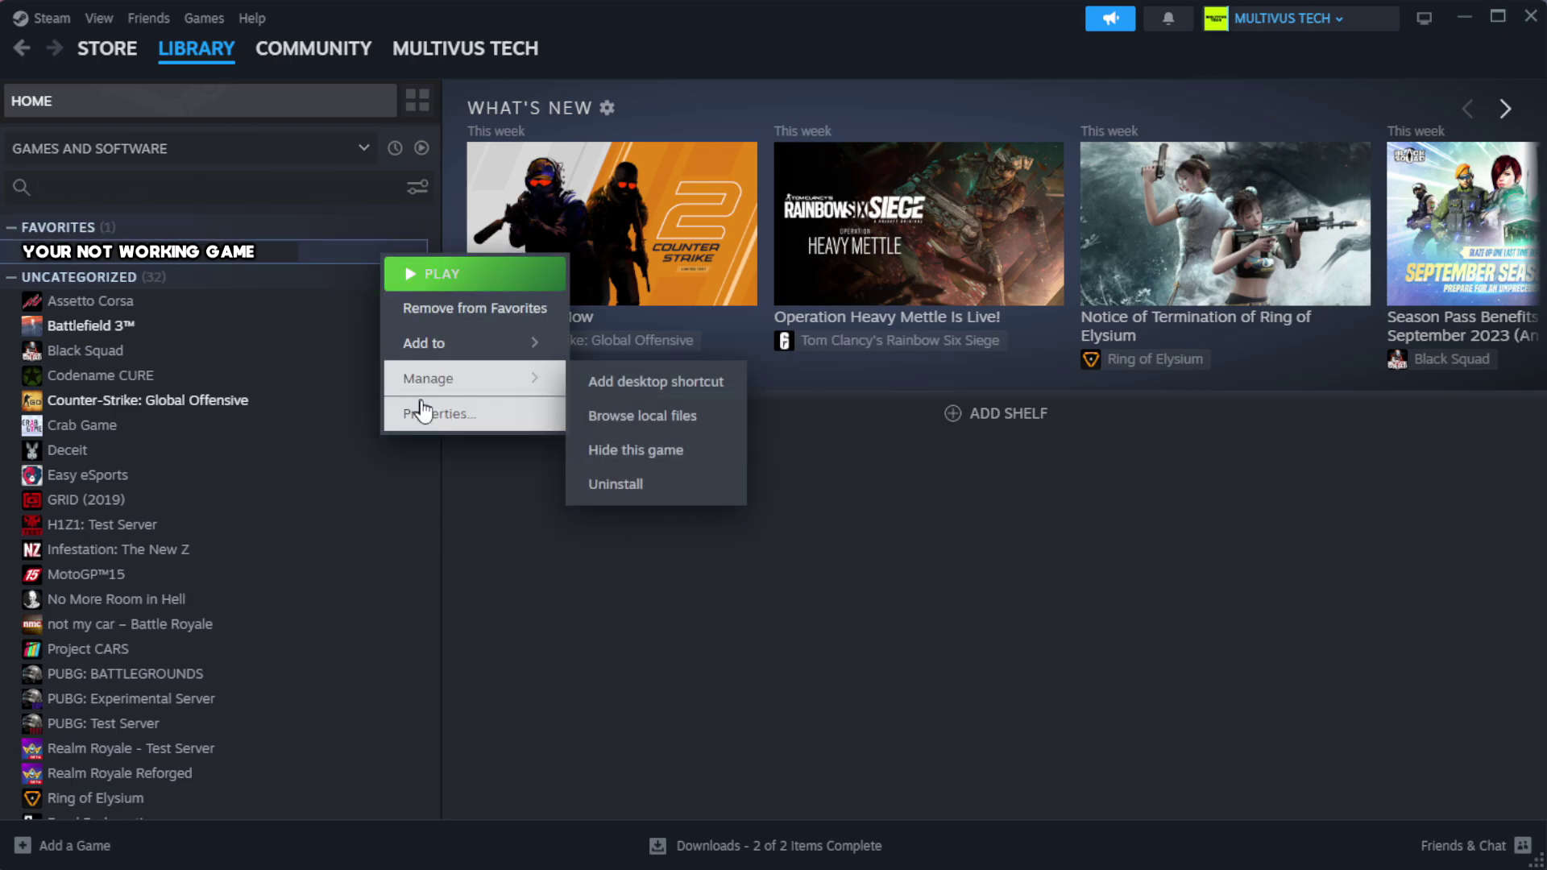
pyautogui.click(489, 423)
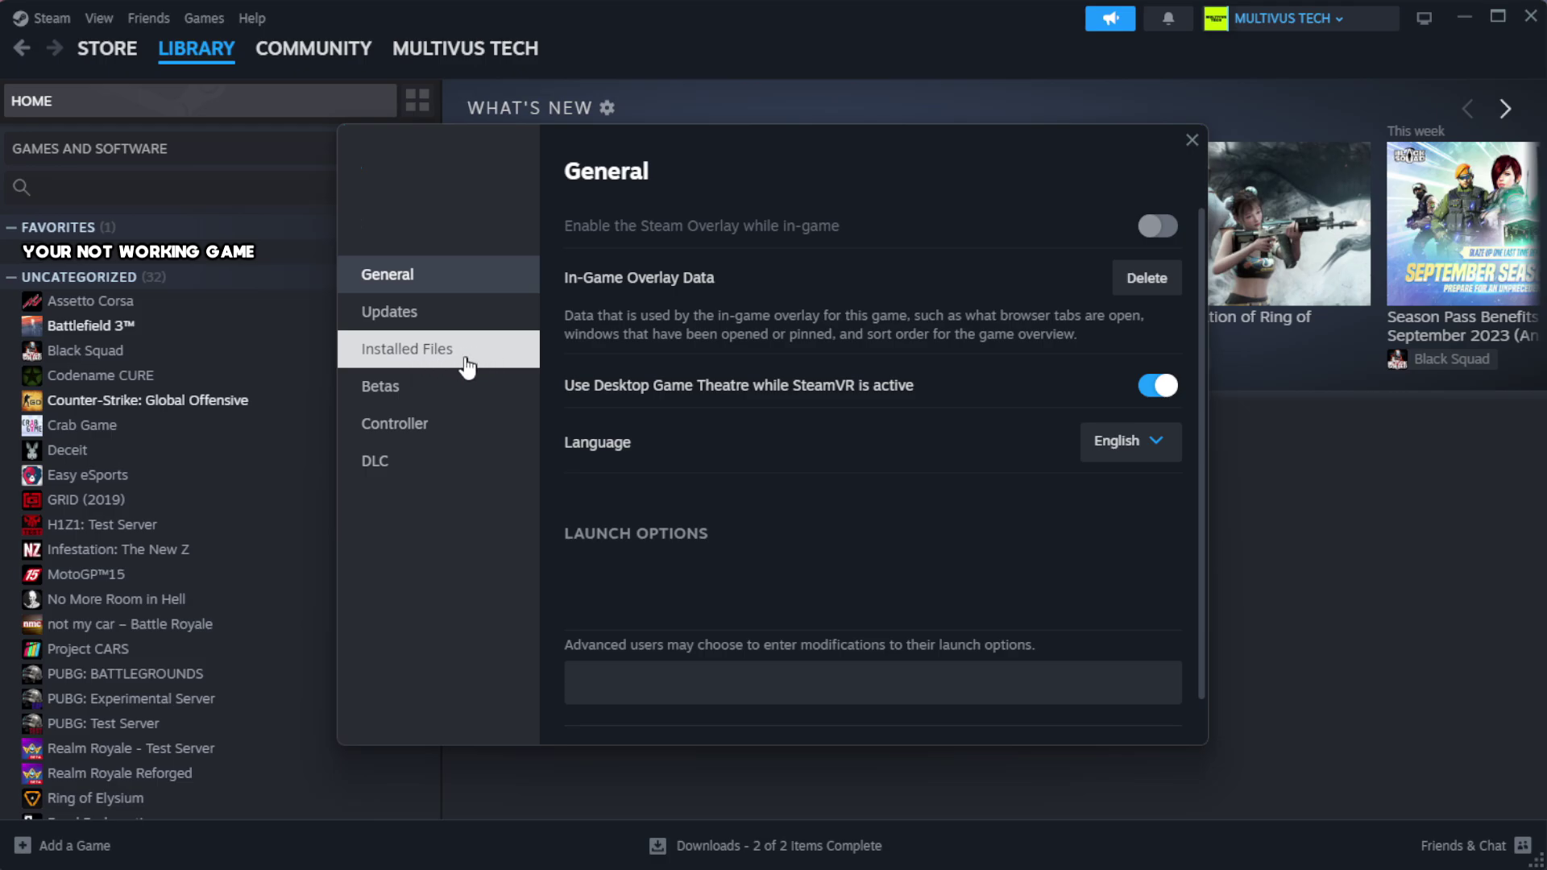
pyautogui.click(508, 367)
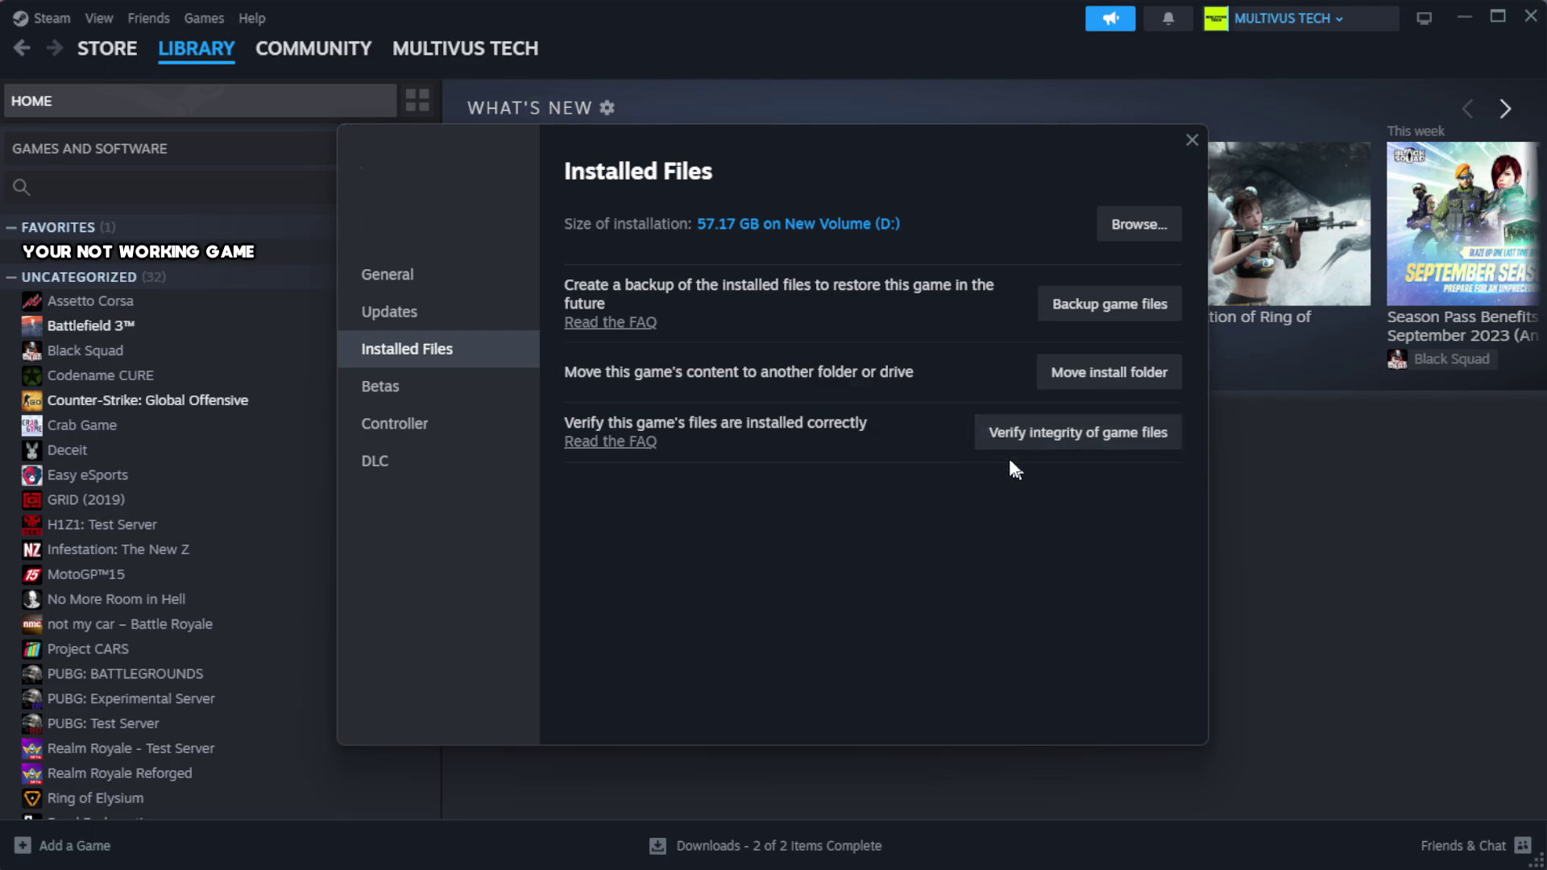
pyautogui.click(1088, 448)
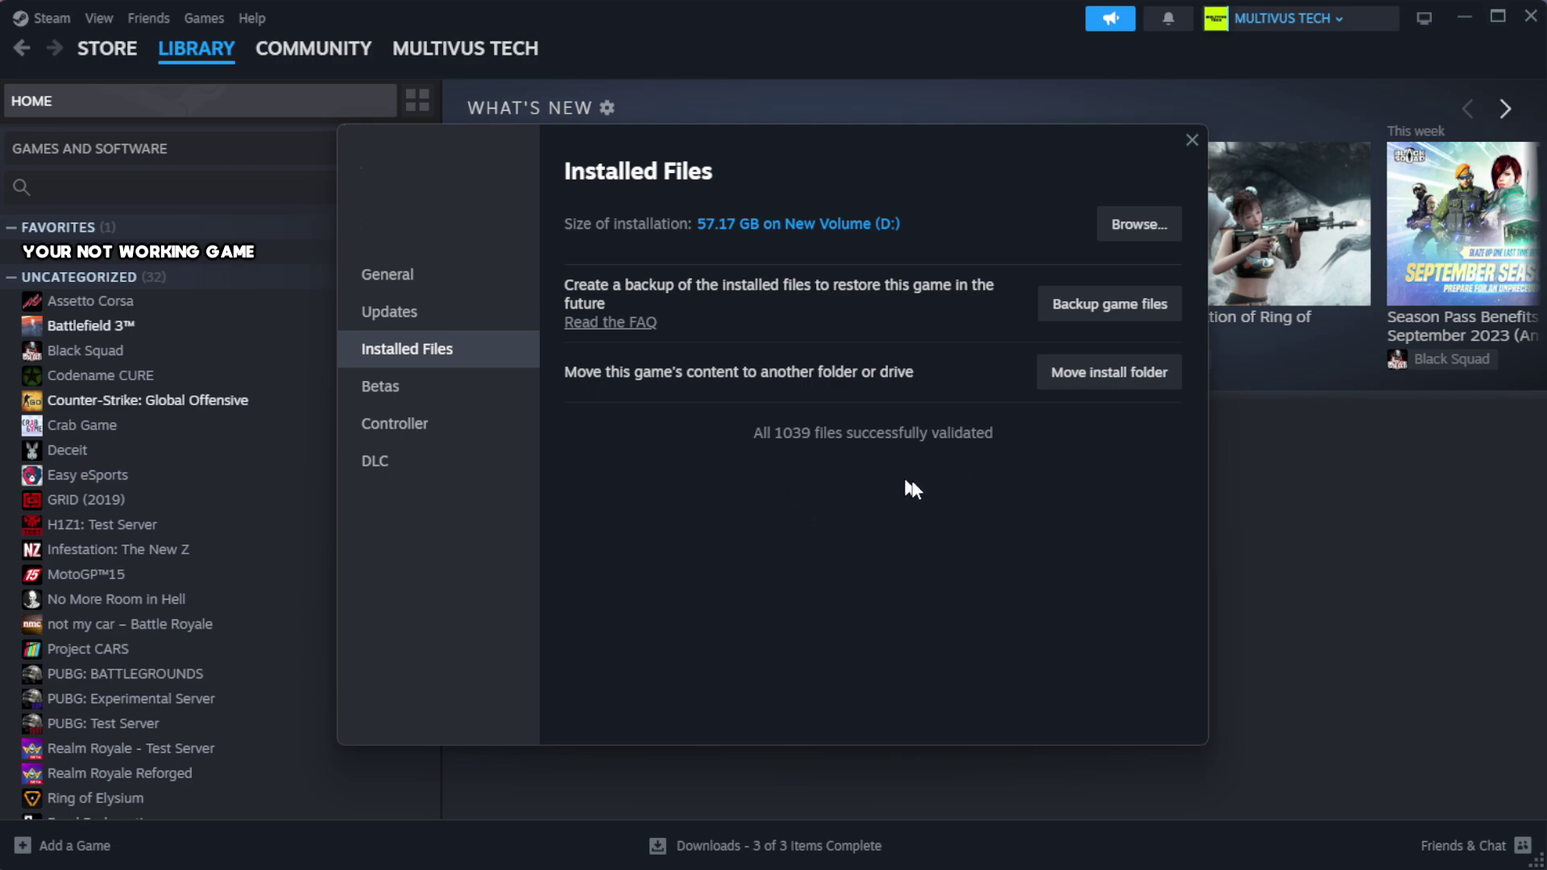
# Step: Open the game's install folder and the YOUR NOT WORKING GAME shortcut's Properties dialog
pyautogui.click(1136, 227)
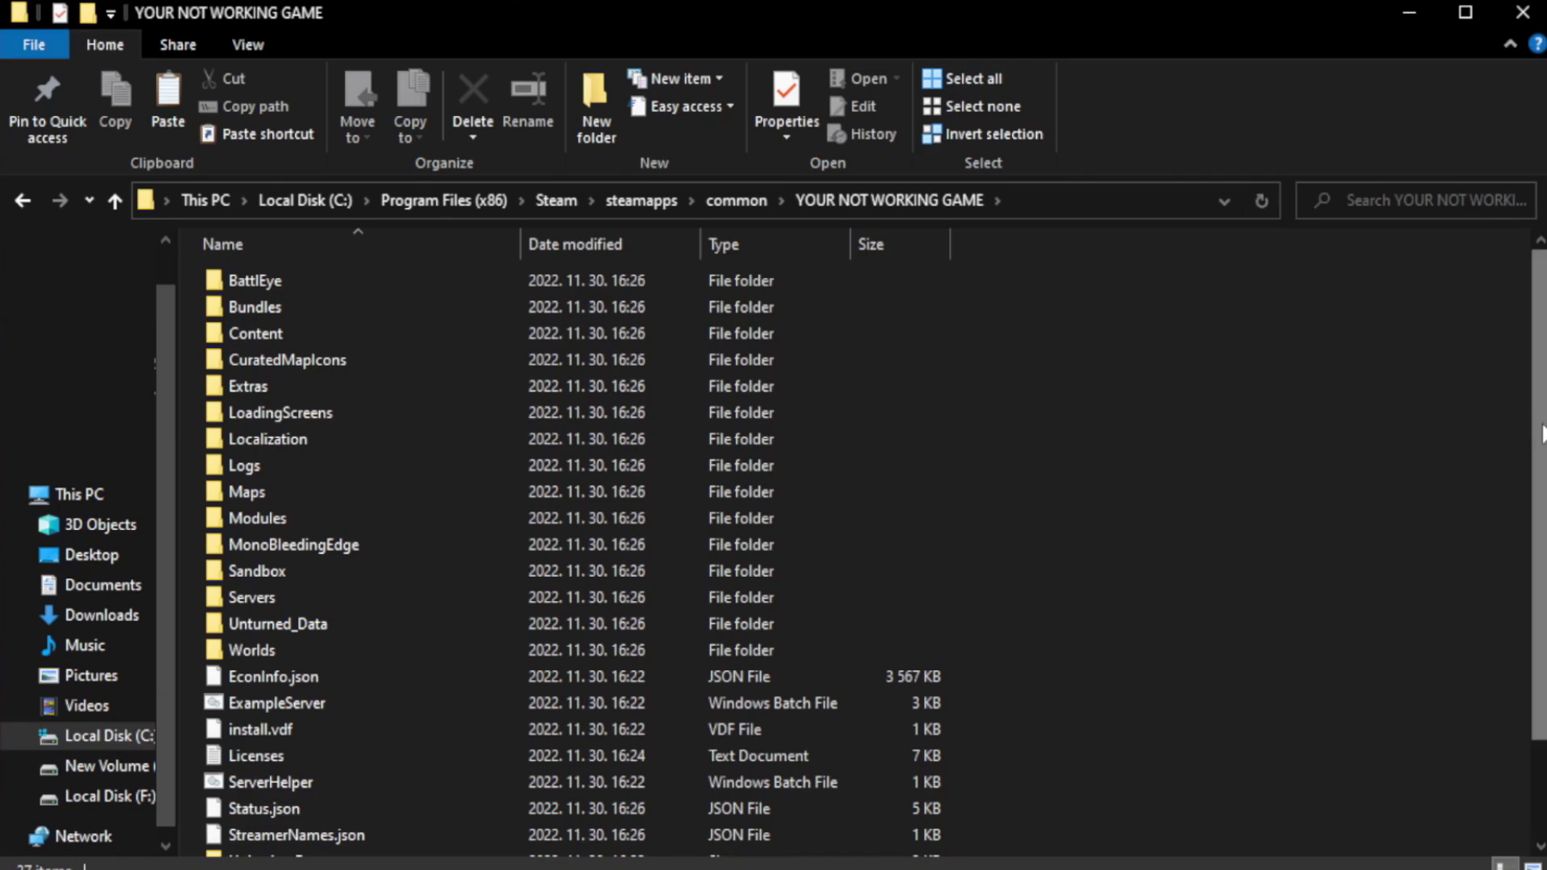
pyautogui.scroll(-2, 1535, 564)
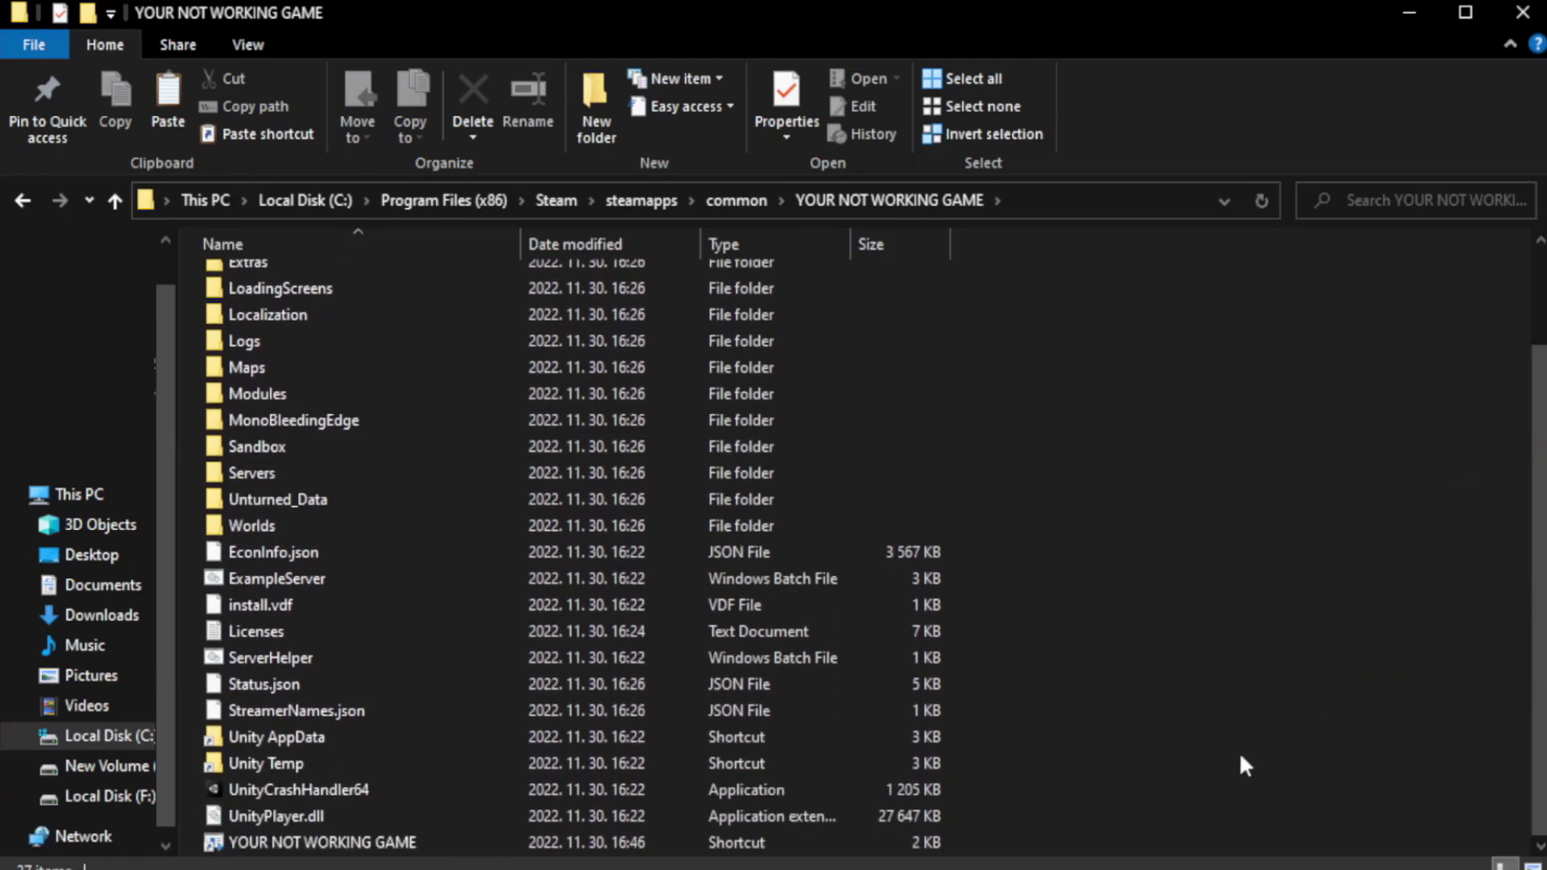
pyautogui.click(602, 847)
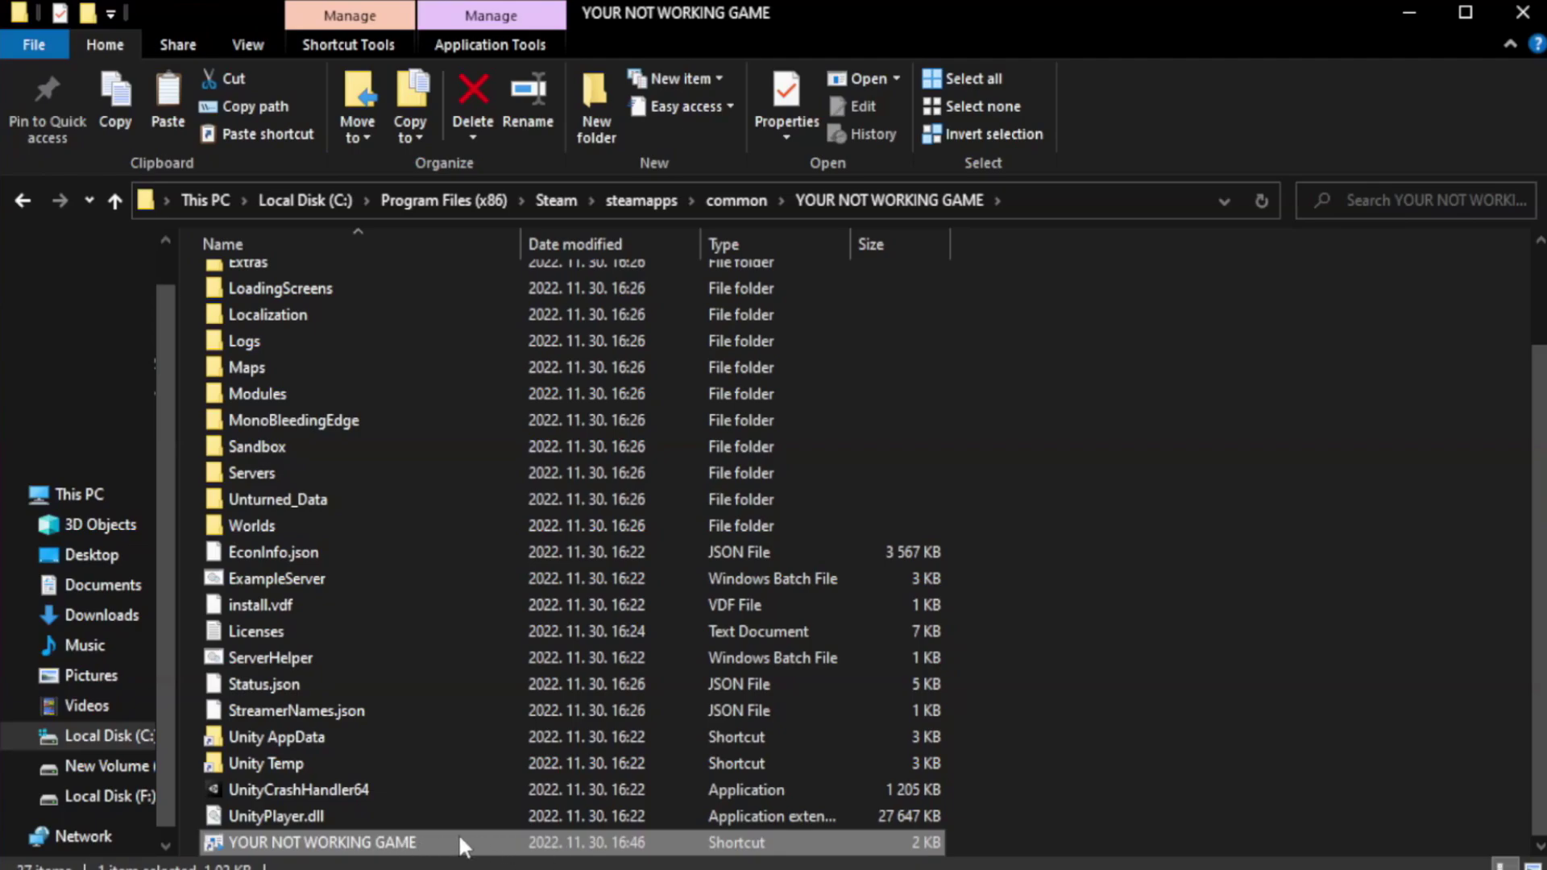
pyautogui.rightClick(516, 843)
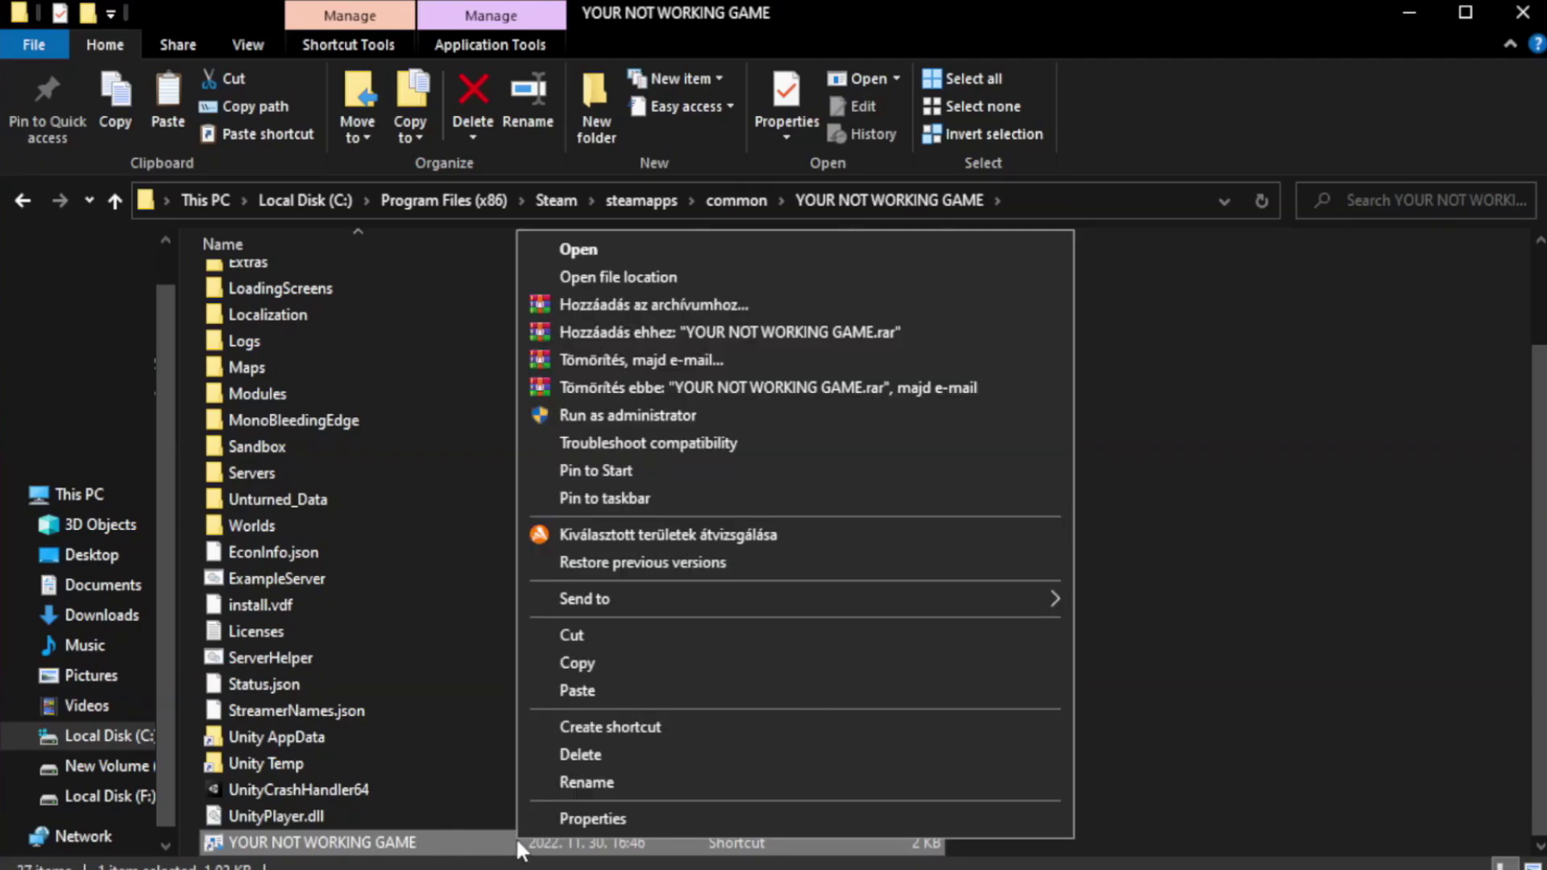
pyautogui.click(790, 821)
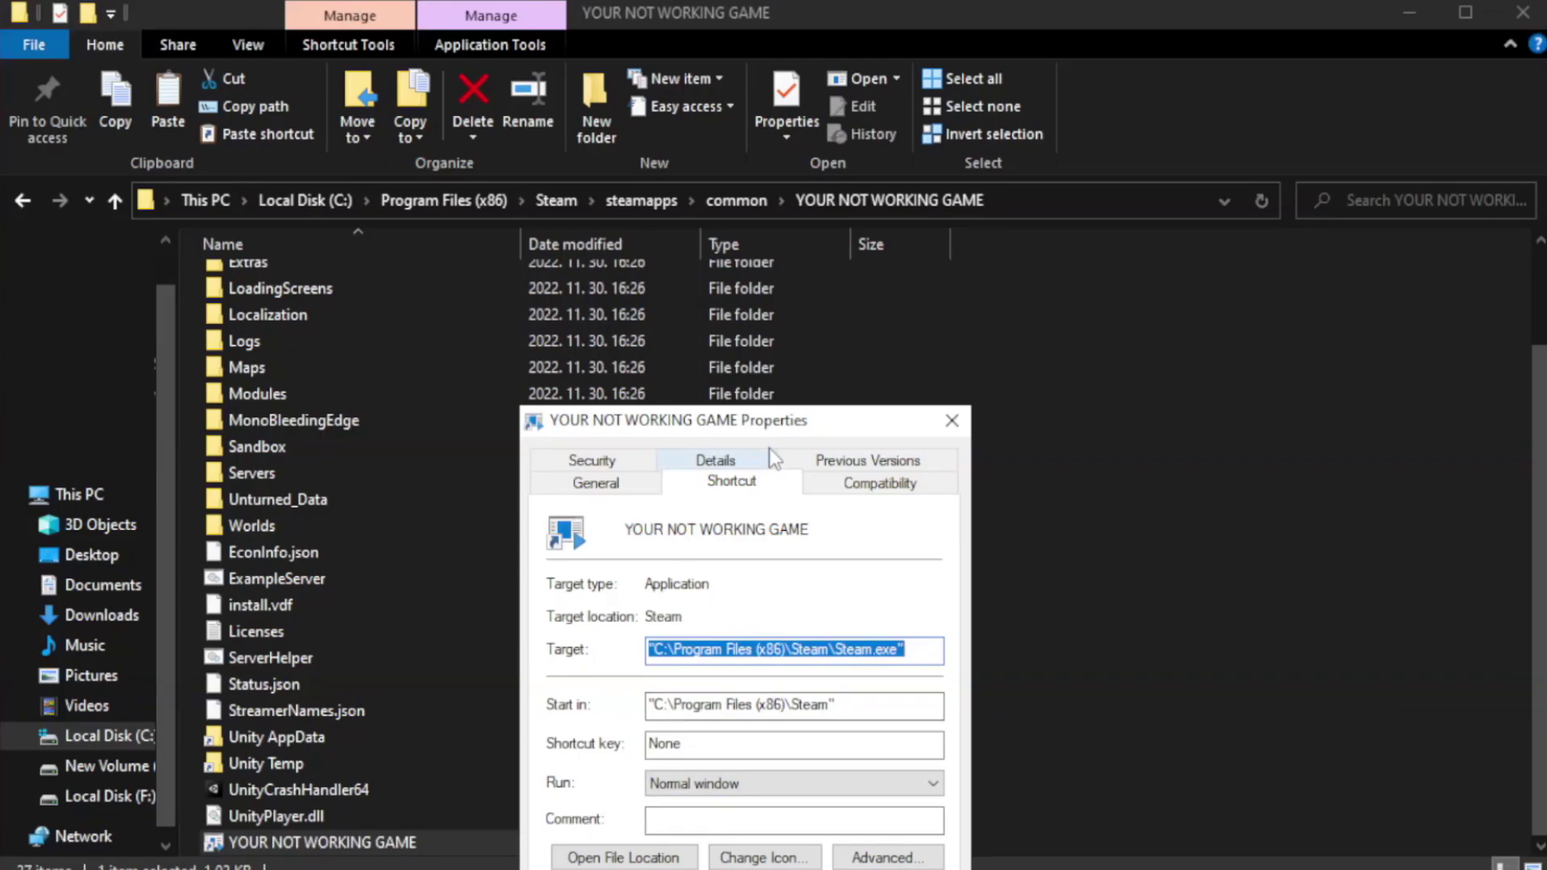
pyautogui.moveTo(780, 411); pyautogui.dragTo(777, 158)
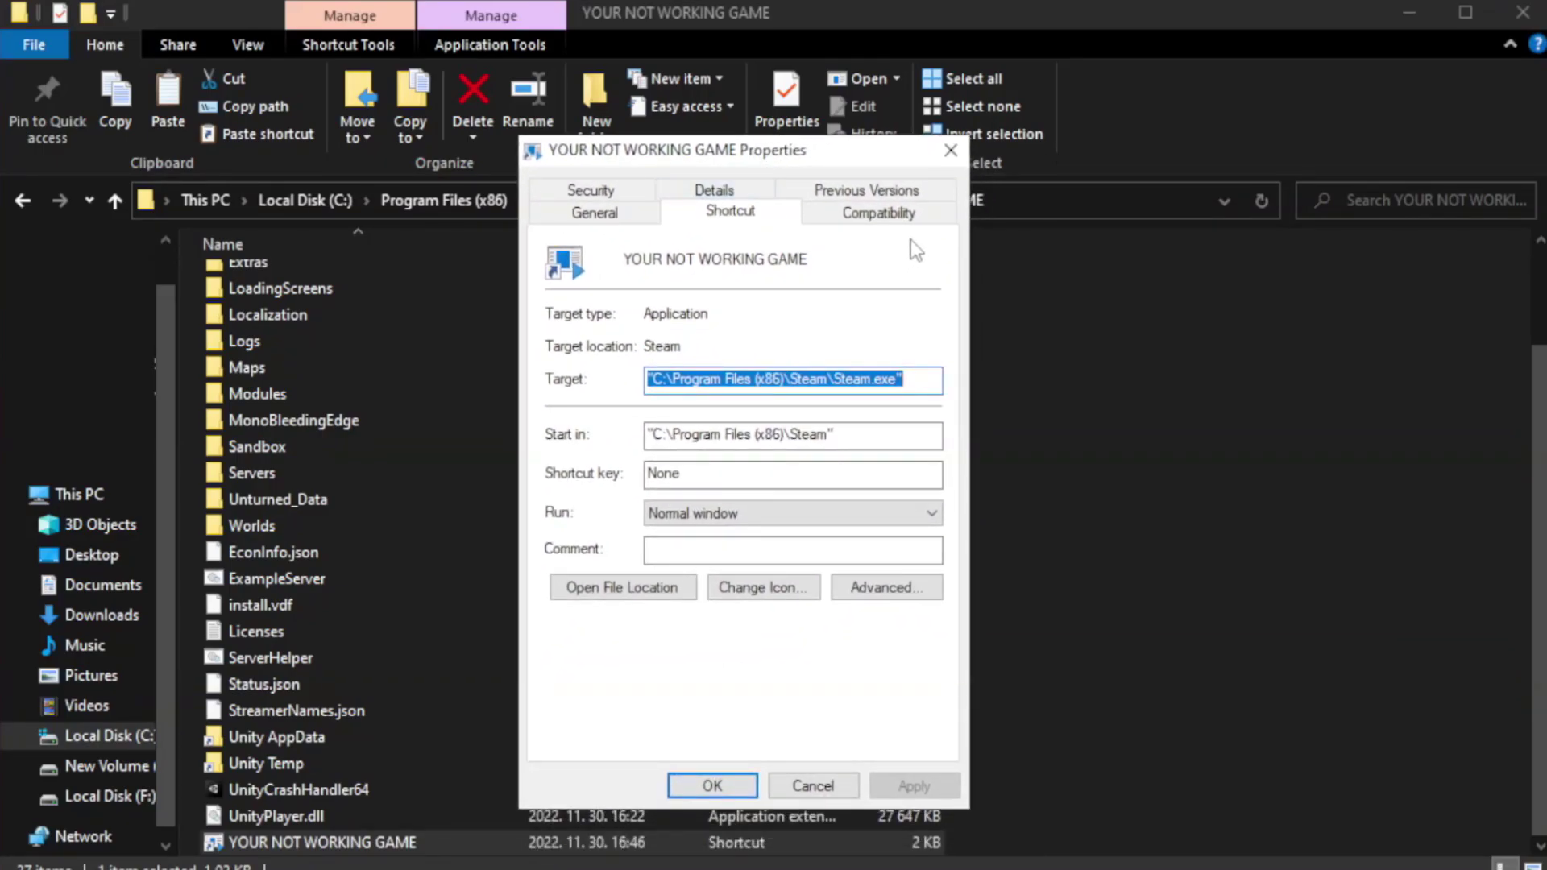
# Step: Set the shortcut to Windows 8 compatibility mode and run as administrator, then apply
pyautogui.click(870, 216)
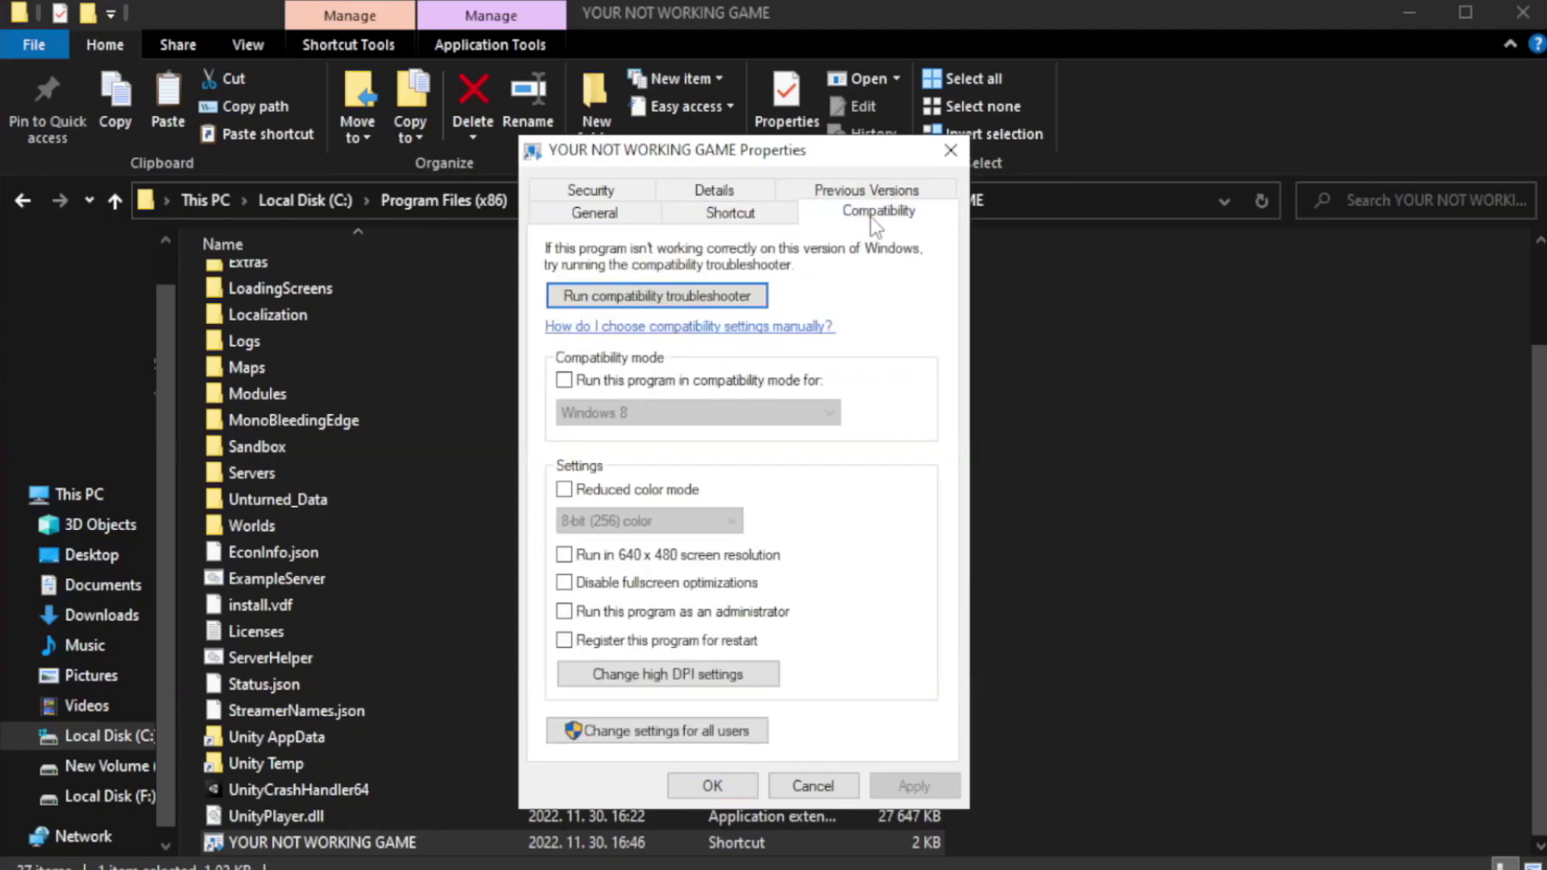
pyautogui.click(612, 385)
pyautogui.click(654, 407)
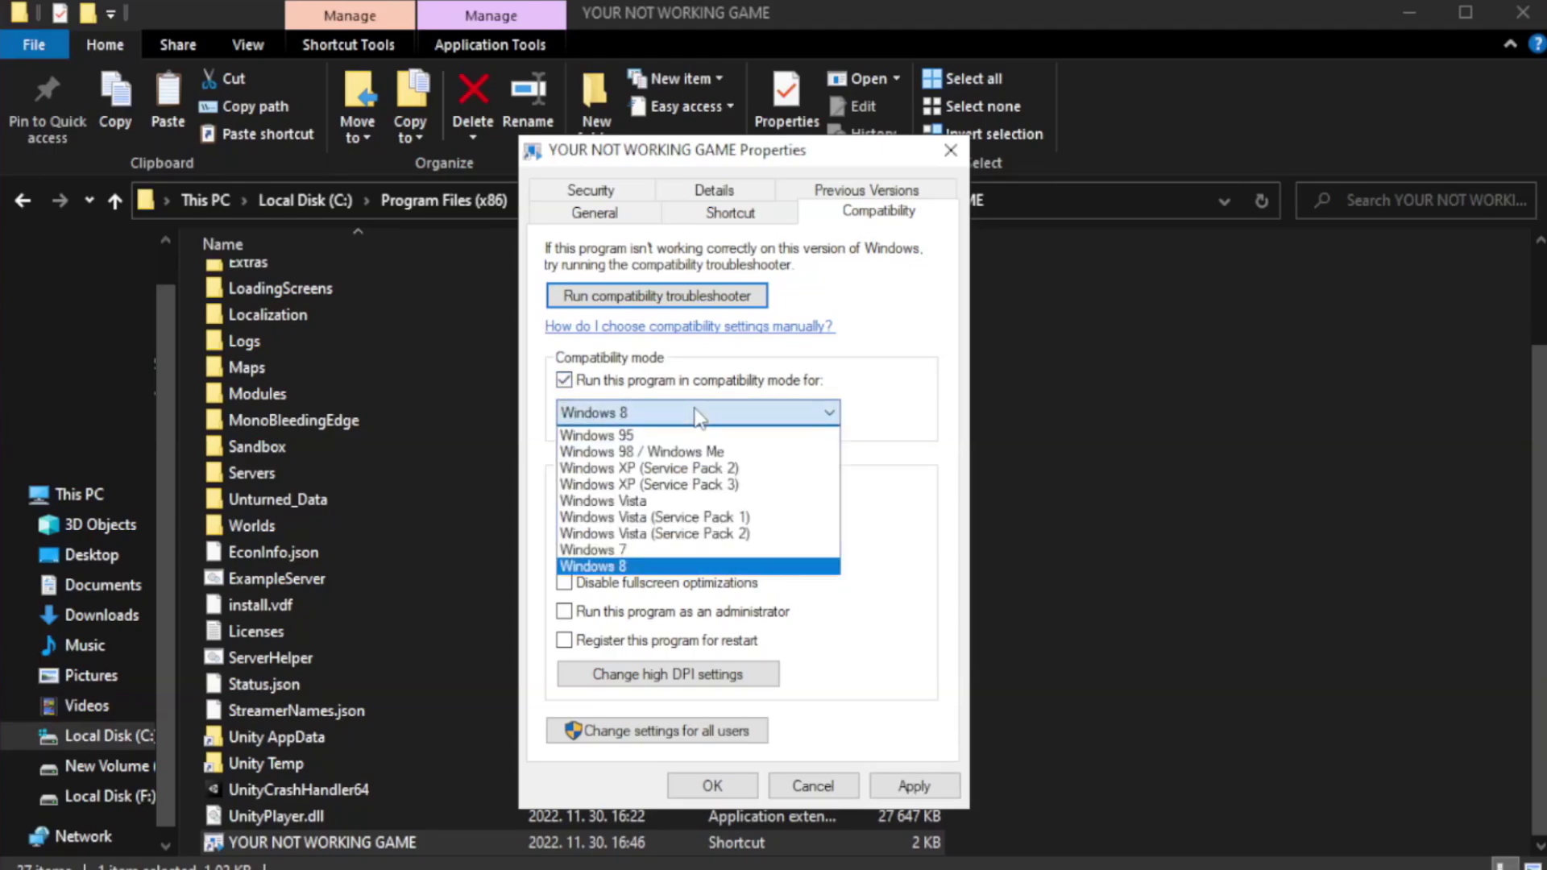
pyautogui.click(655, 571)
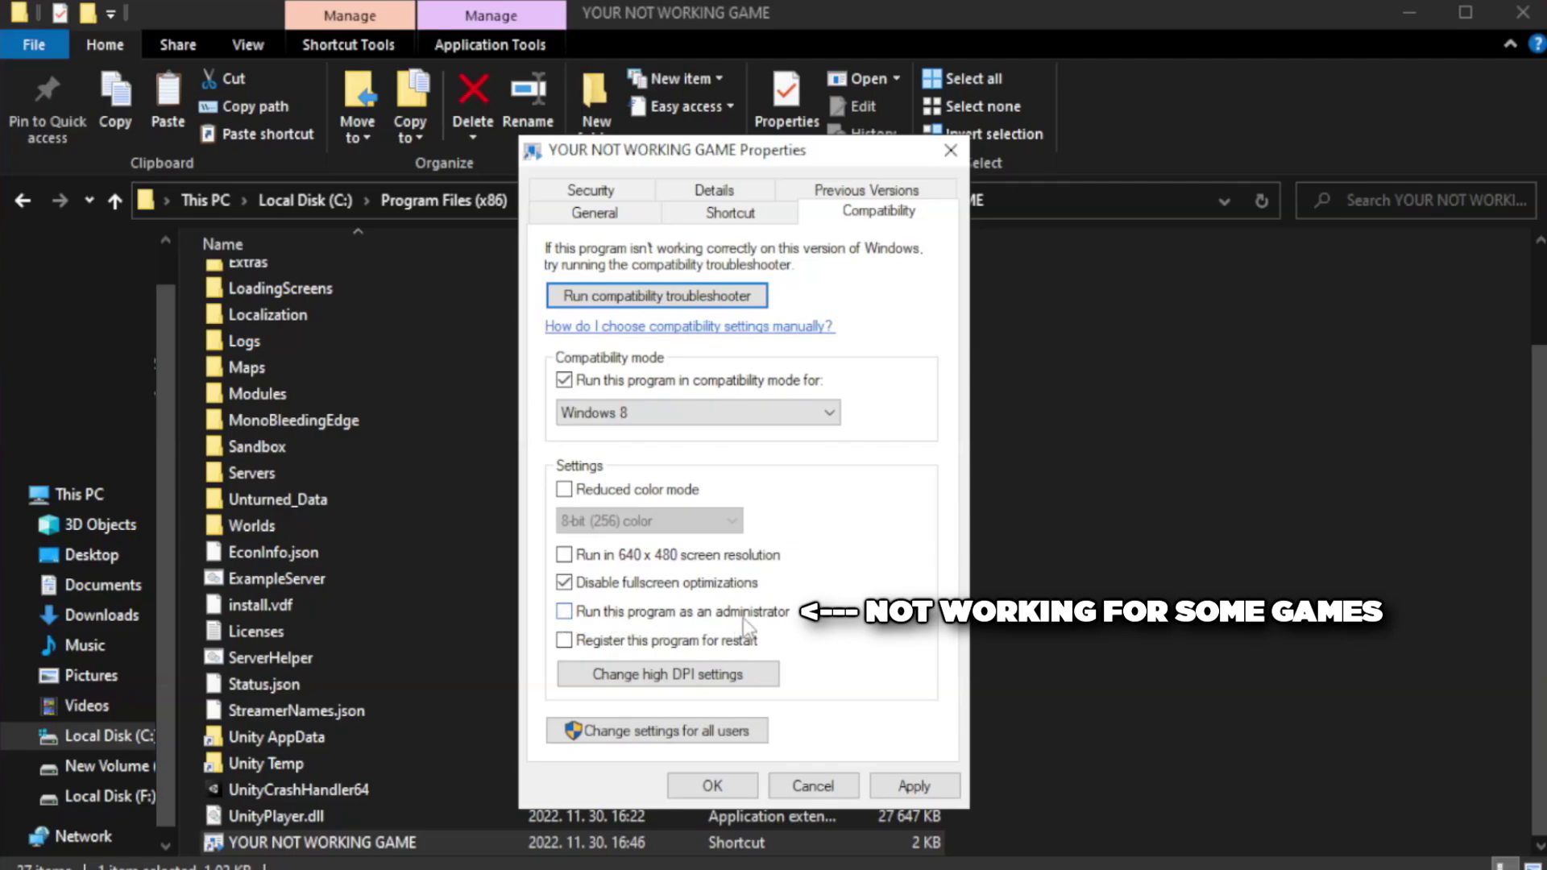
pyautogui.click(606, 621)
pyautogui.click(914, 787)
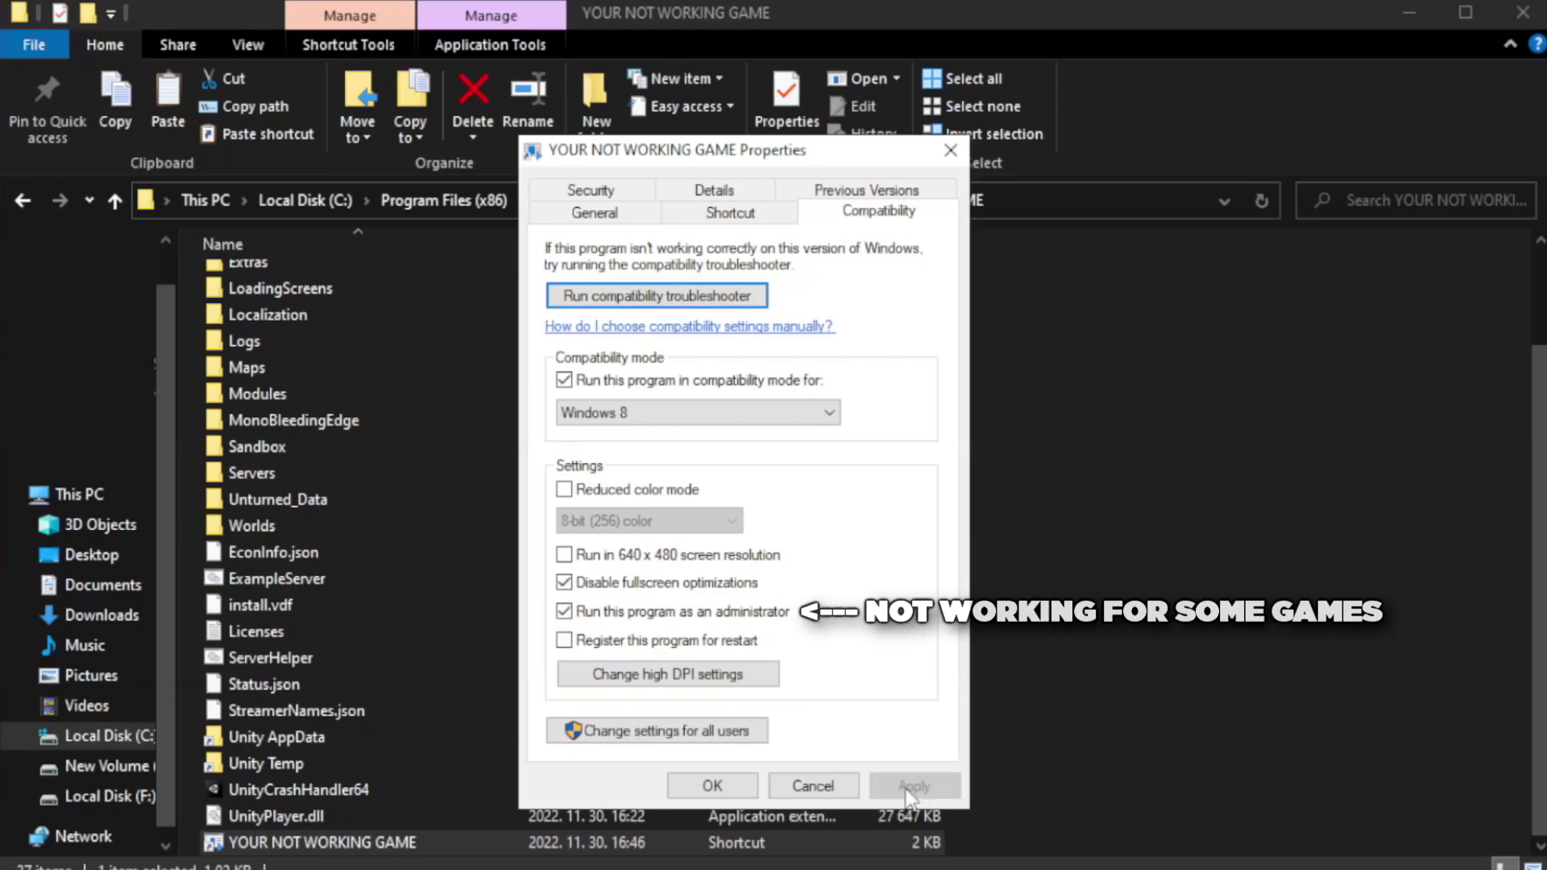
pyautogui.click(709, 792)
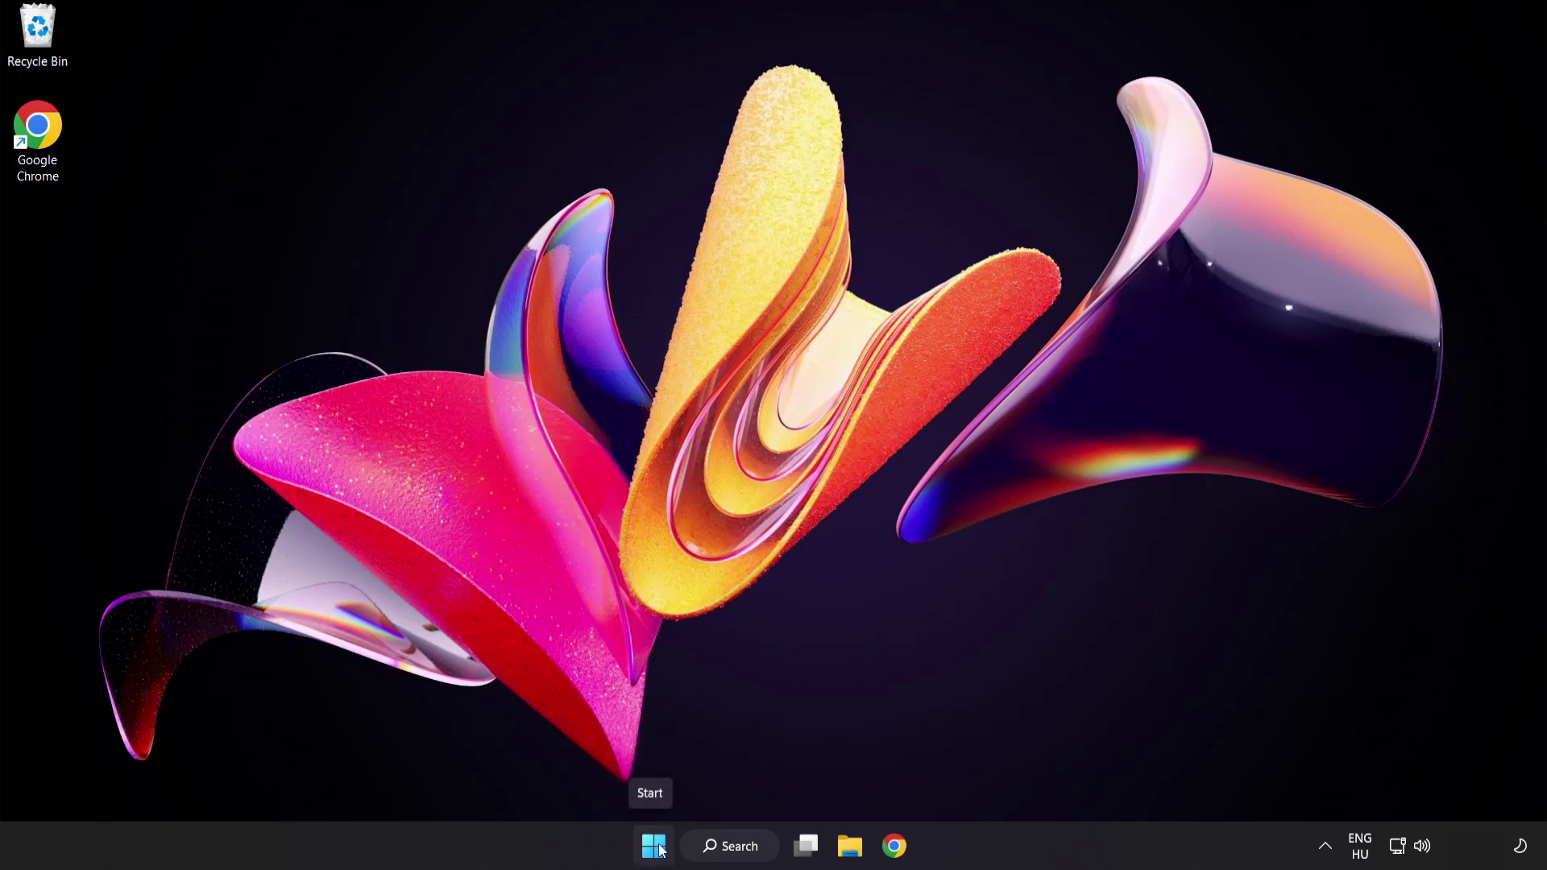
# Step: Launch Task Manager from the Start button's Win+X menu
pyautogui.rightClick(659, 850)
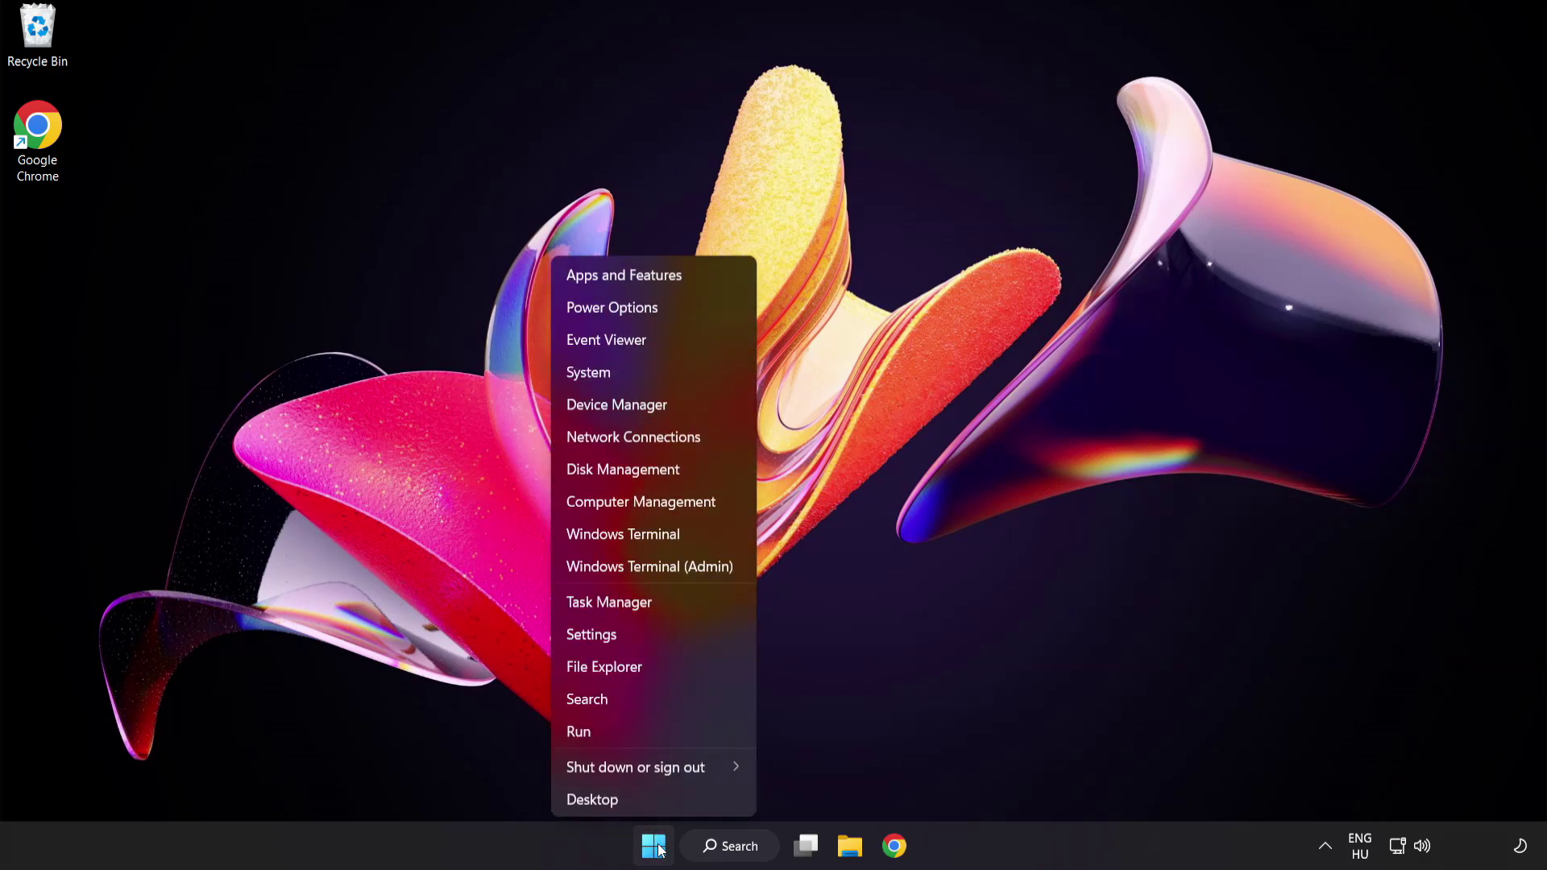
pyautogui.click(671, 607)
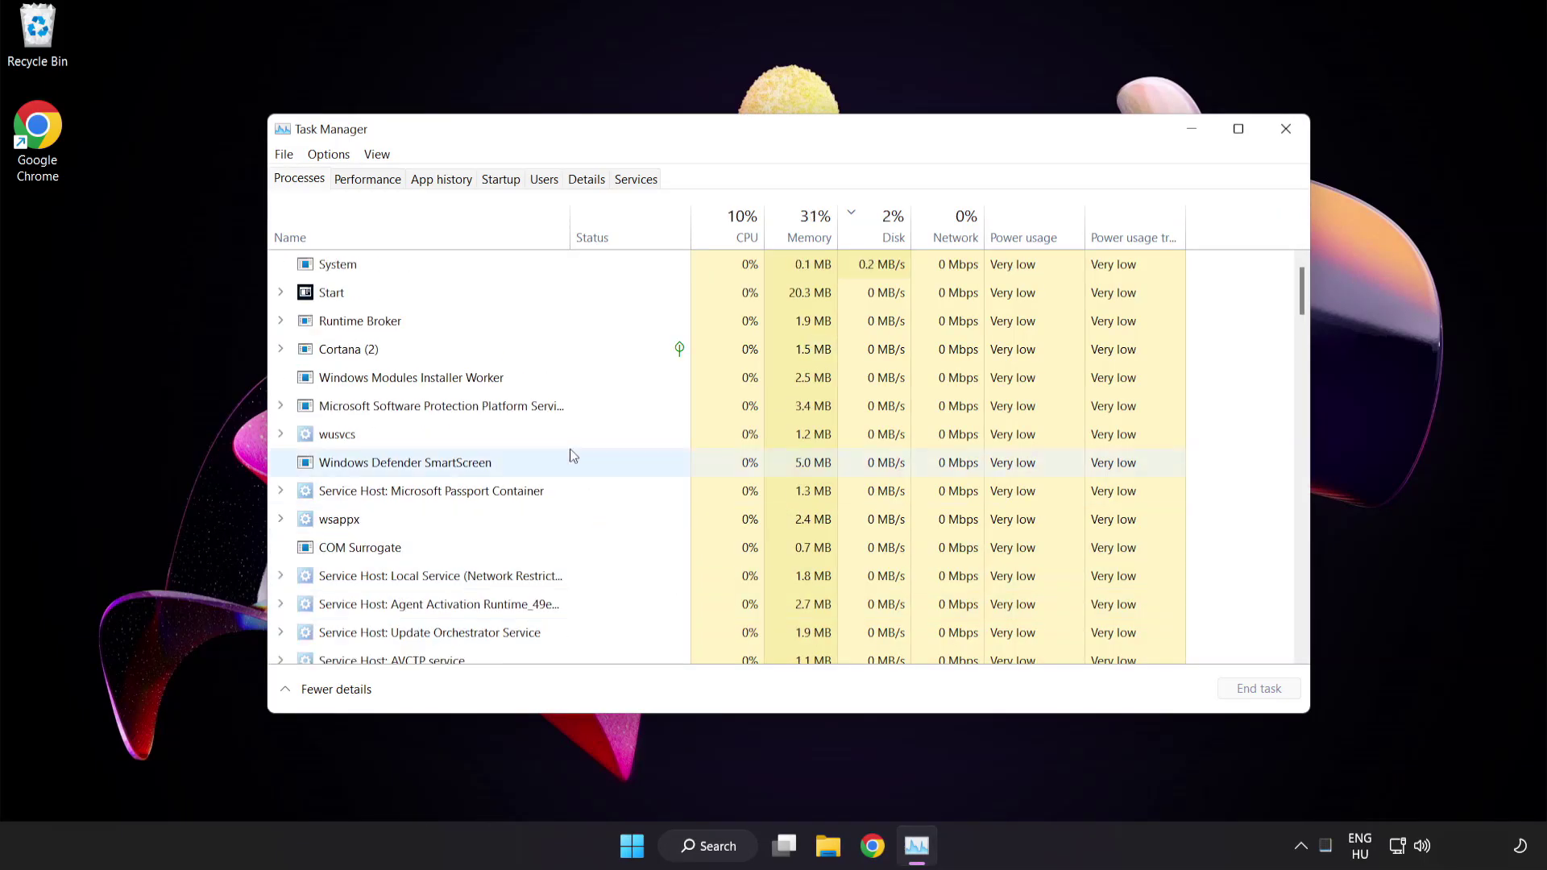
# Step: Disable Cortana, Phone Link, Terminal and Windows Security notification icon on the Startup tab
pyautogui.click(501, 180)
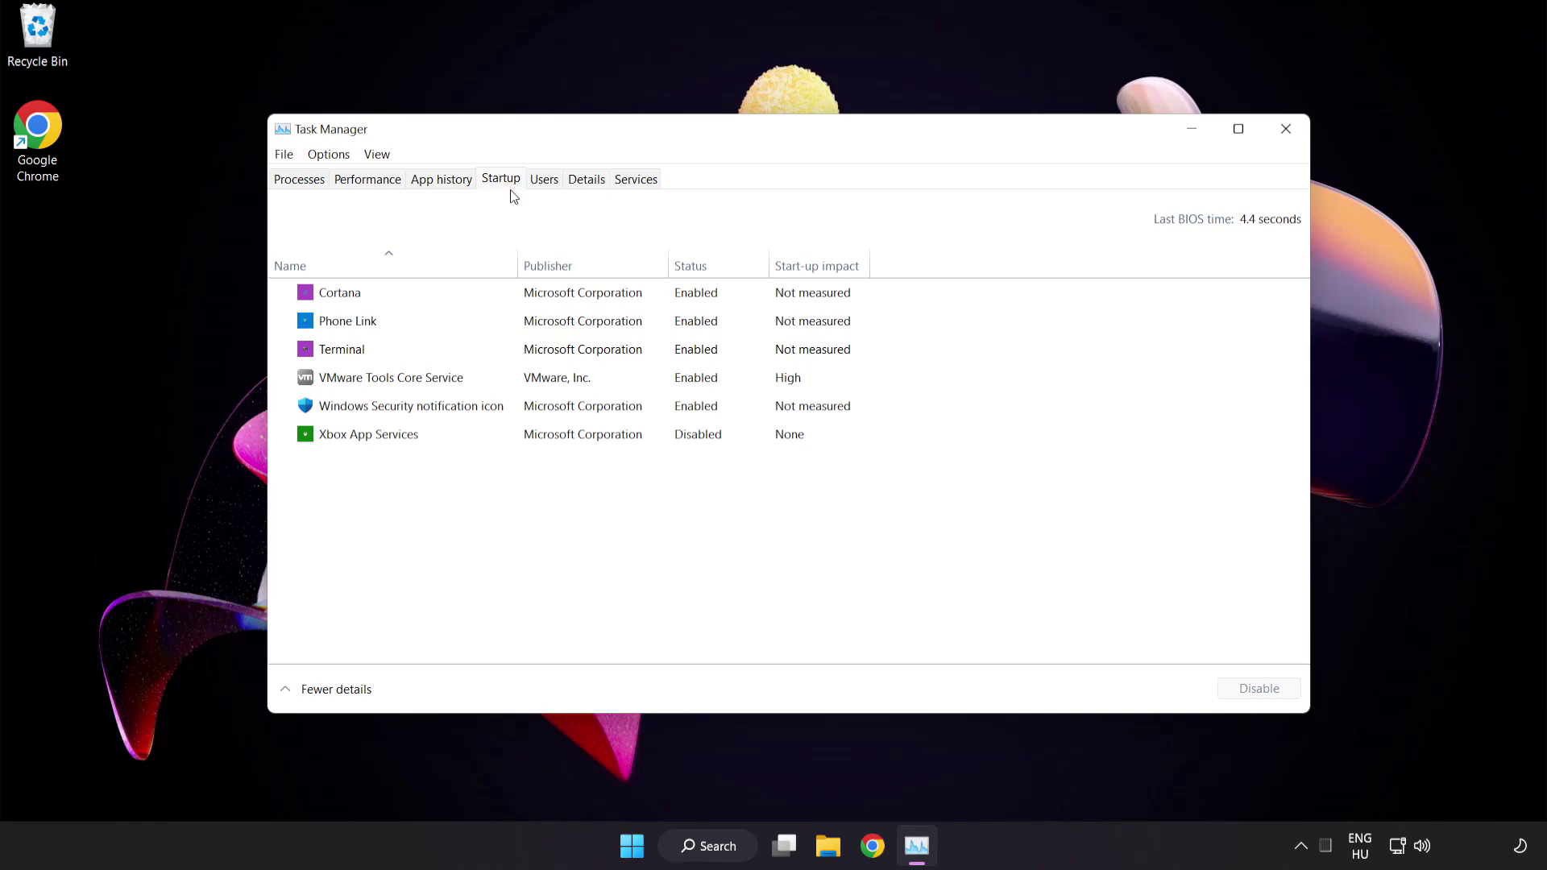
pyautogui.click(515, 300)
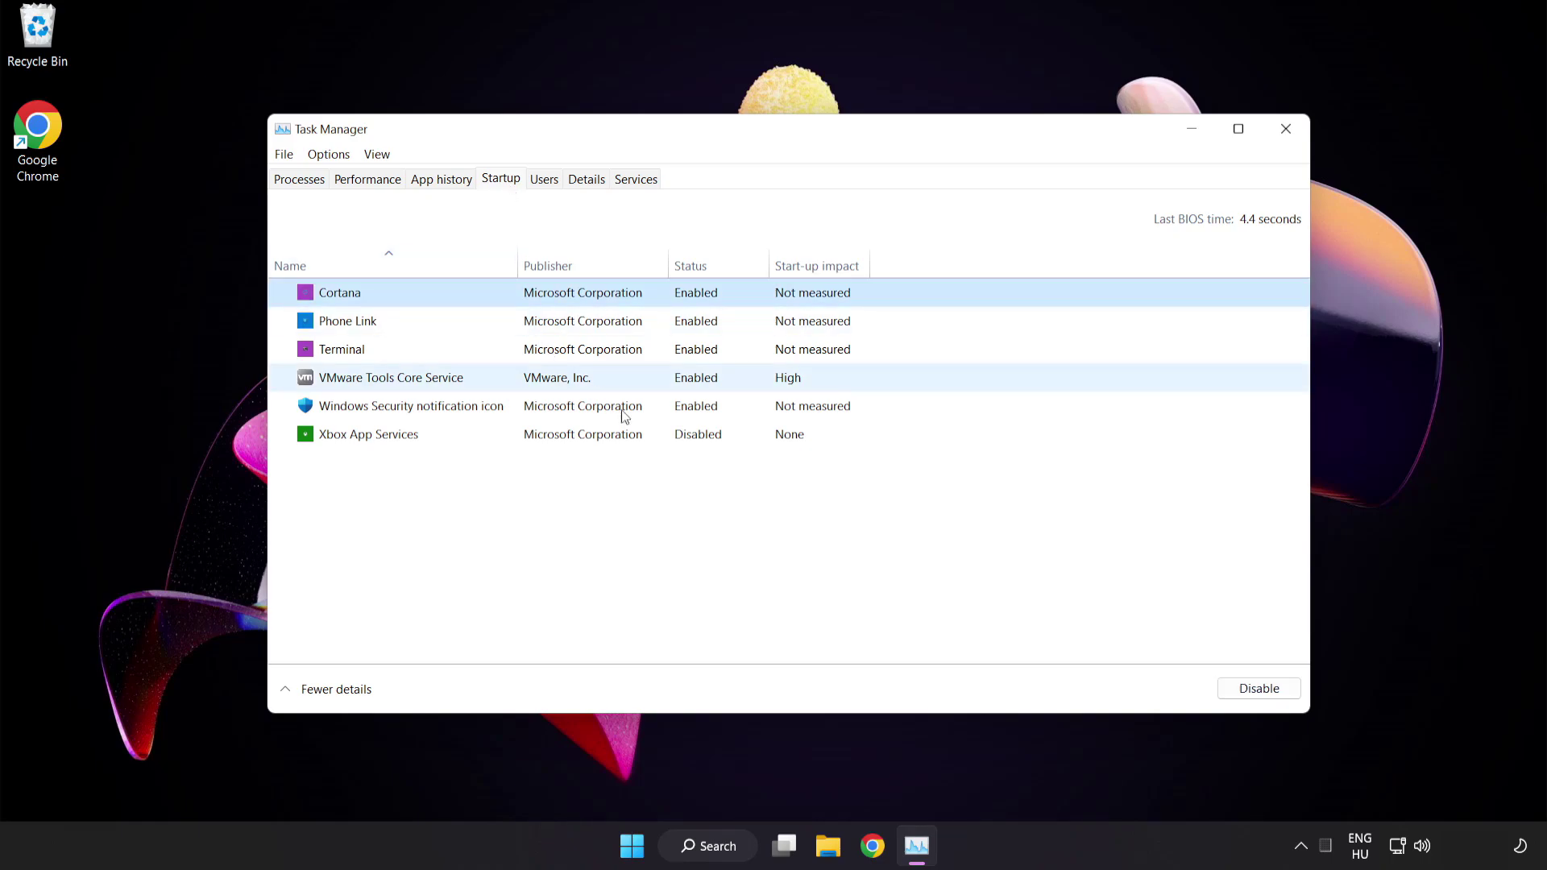
pyautogui.click(1268, 697)
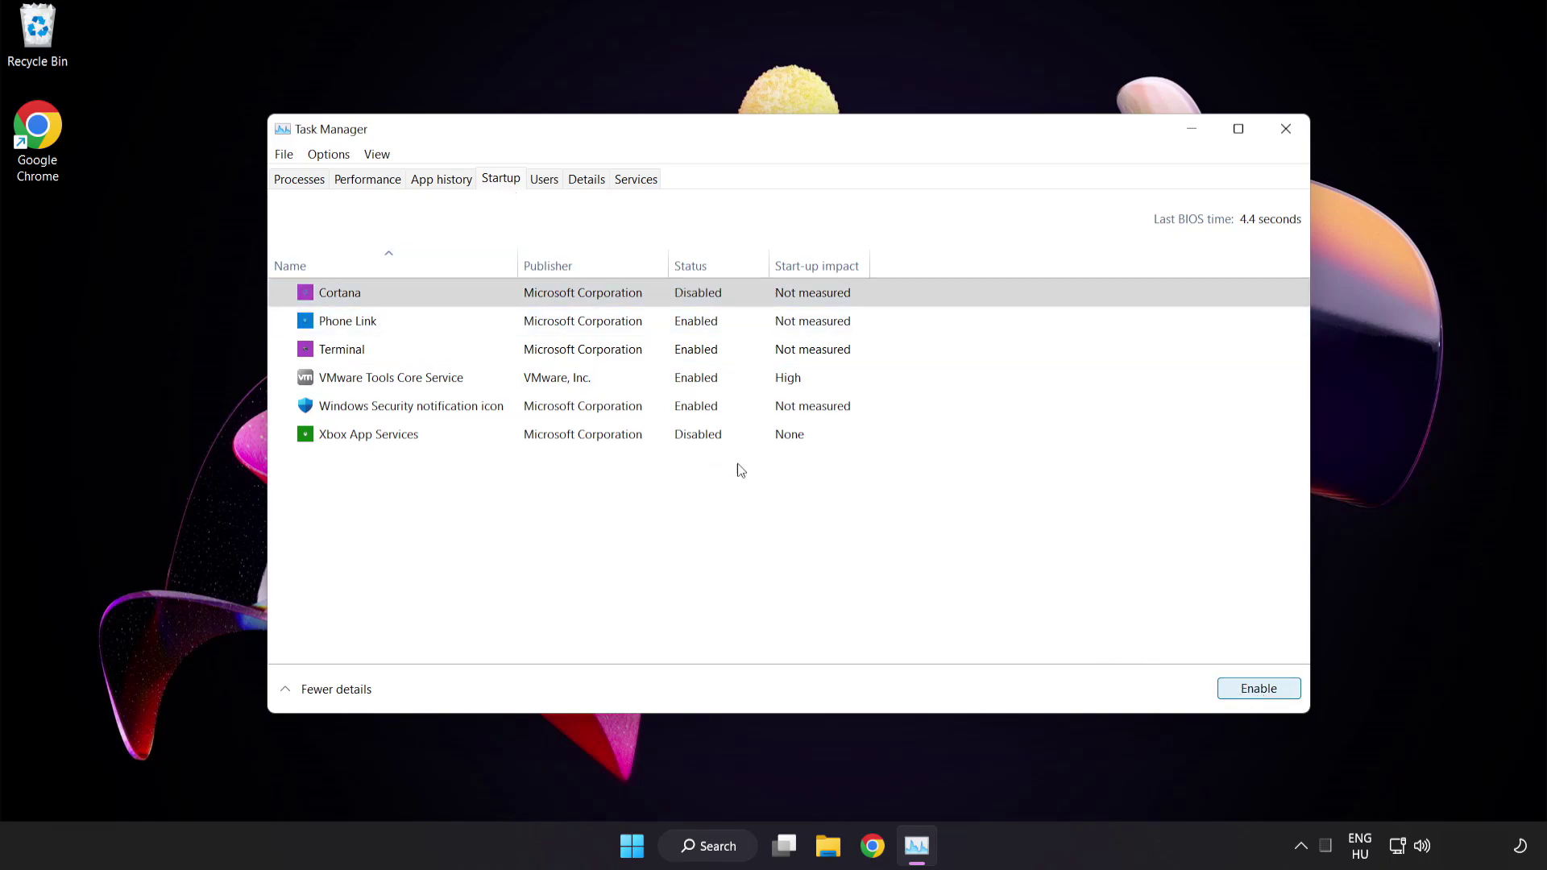
pyautogui.click(479, 319)
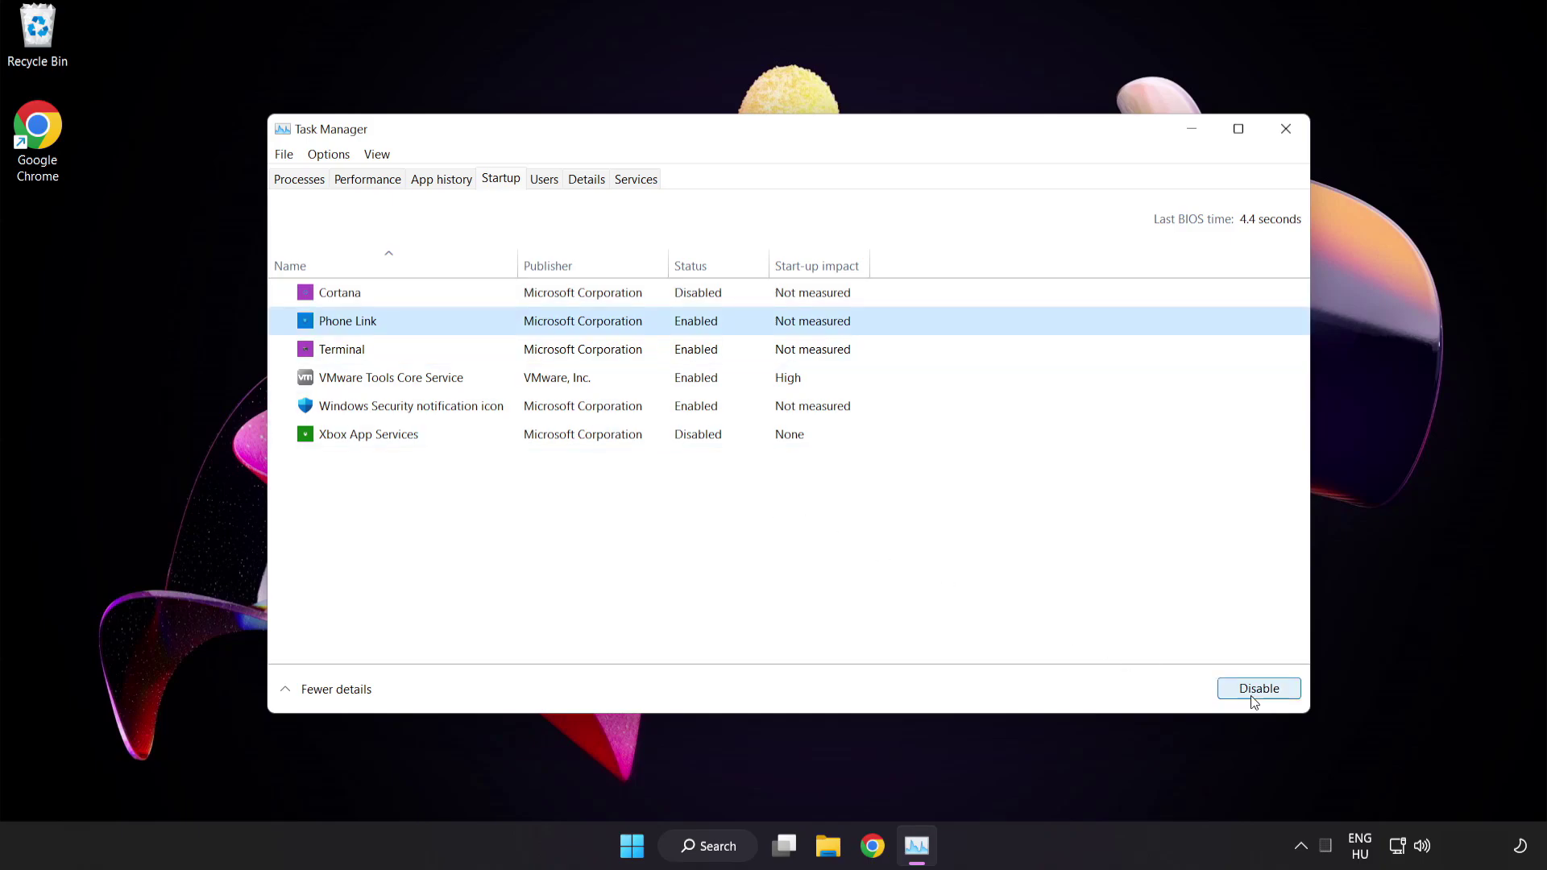
pyautogui.click(1254, 695)
pyautogui.click(490, 350)
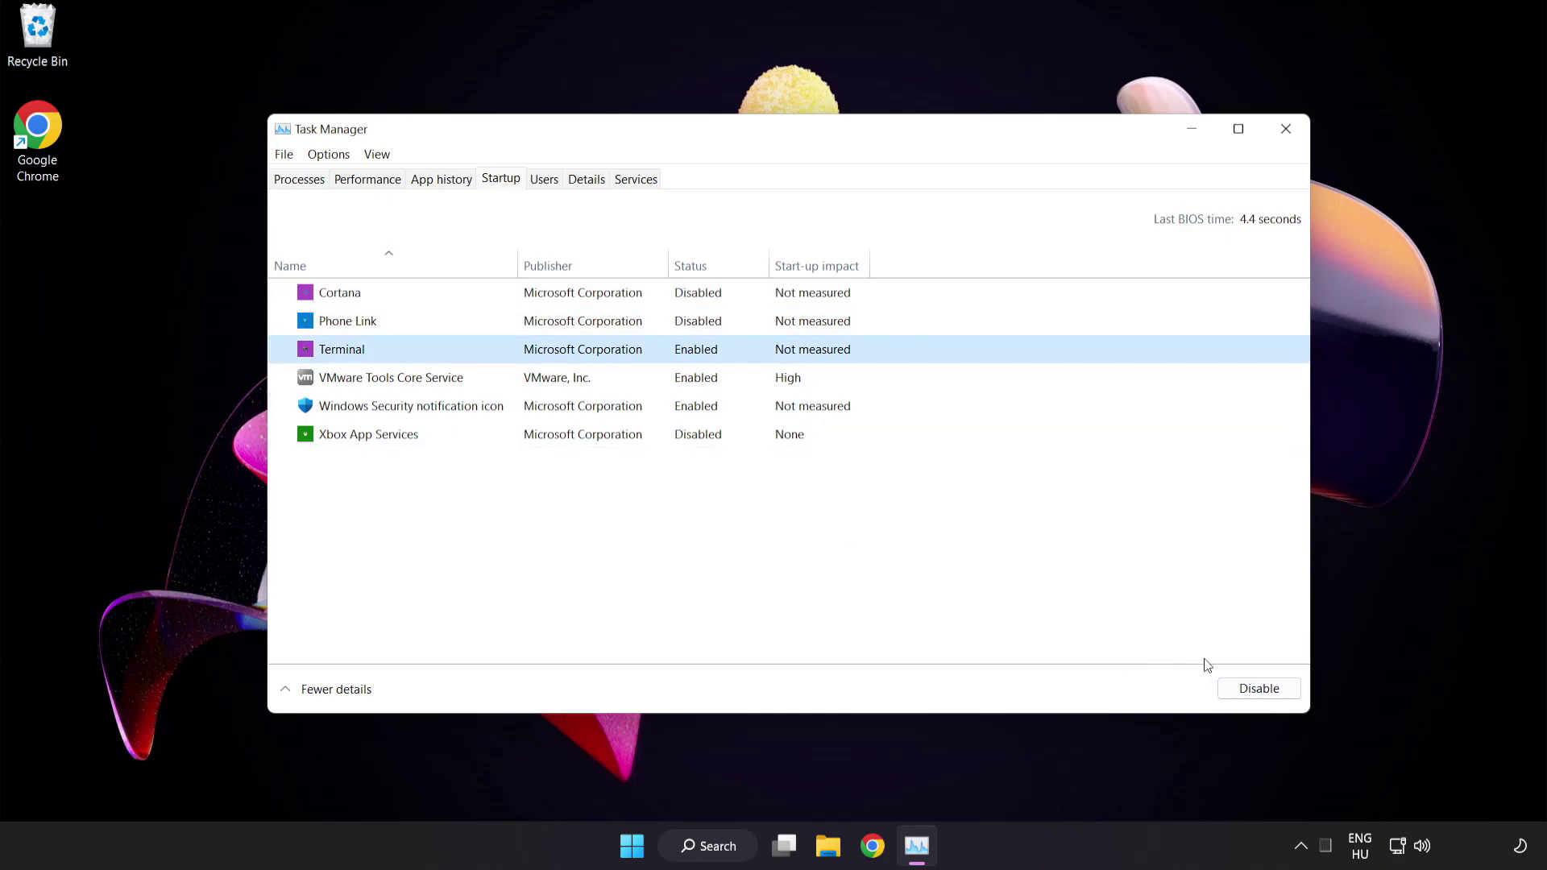
pyautogui.click(1241, 689)
pyautogui.click(528, 407)
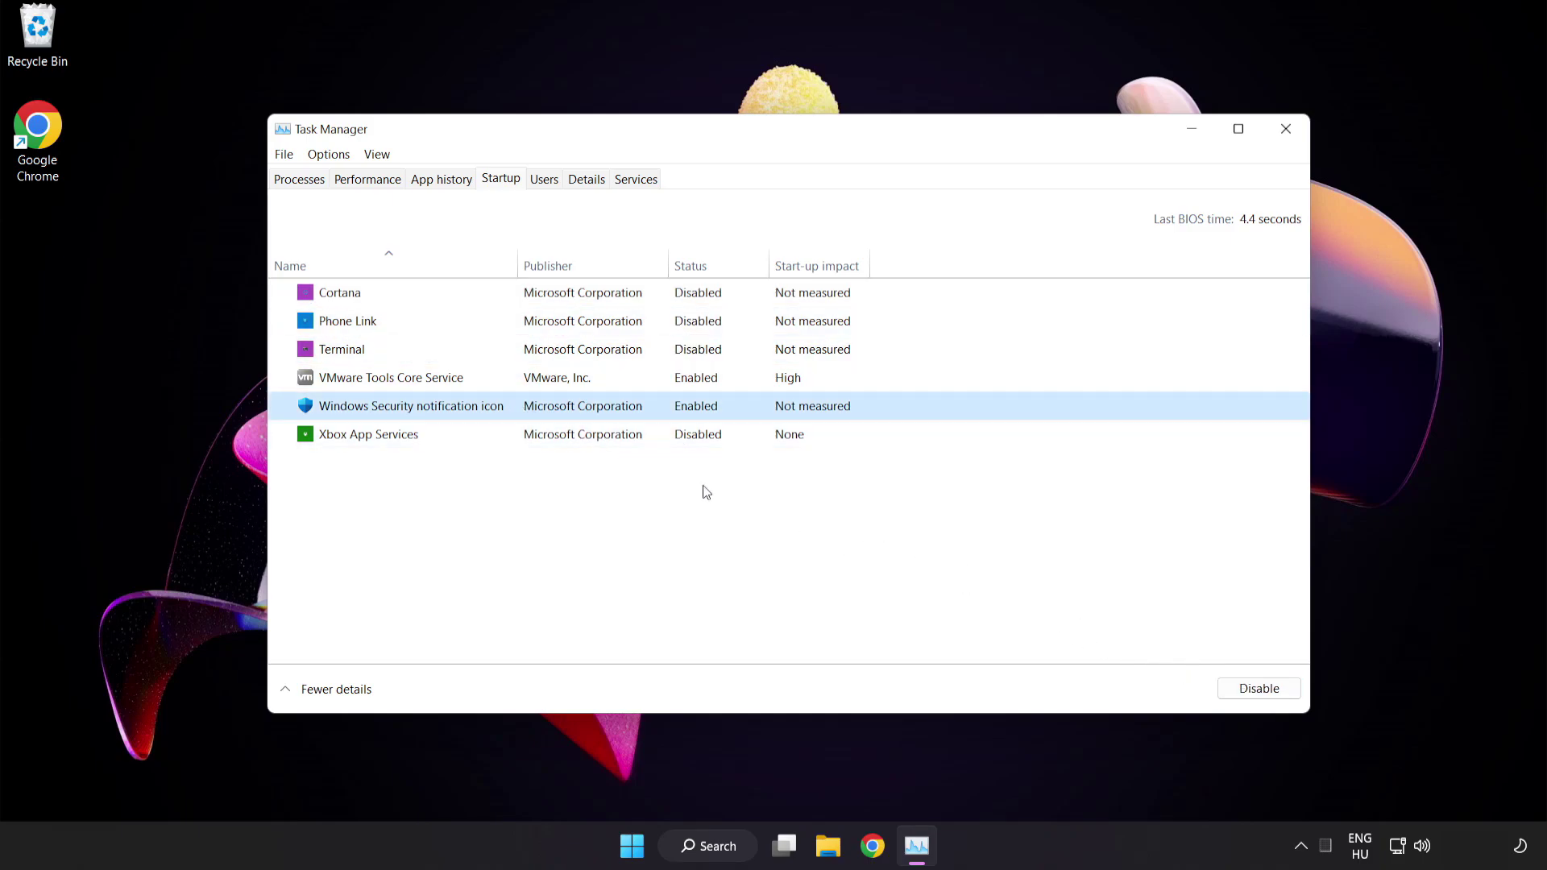
pyautogui.click(1247, 690)
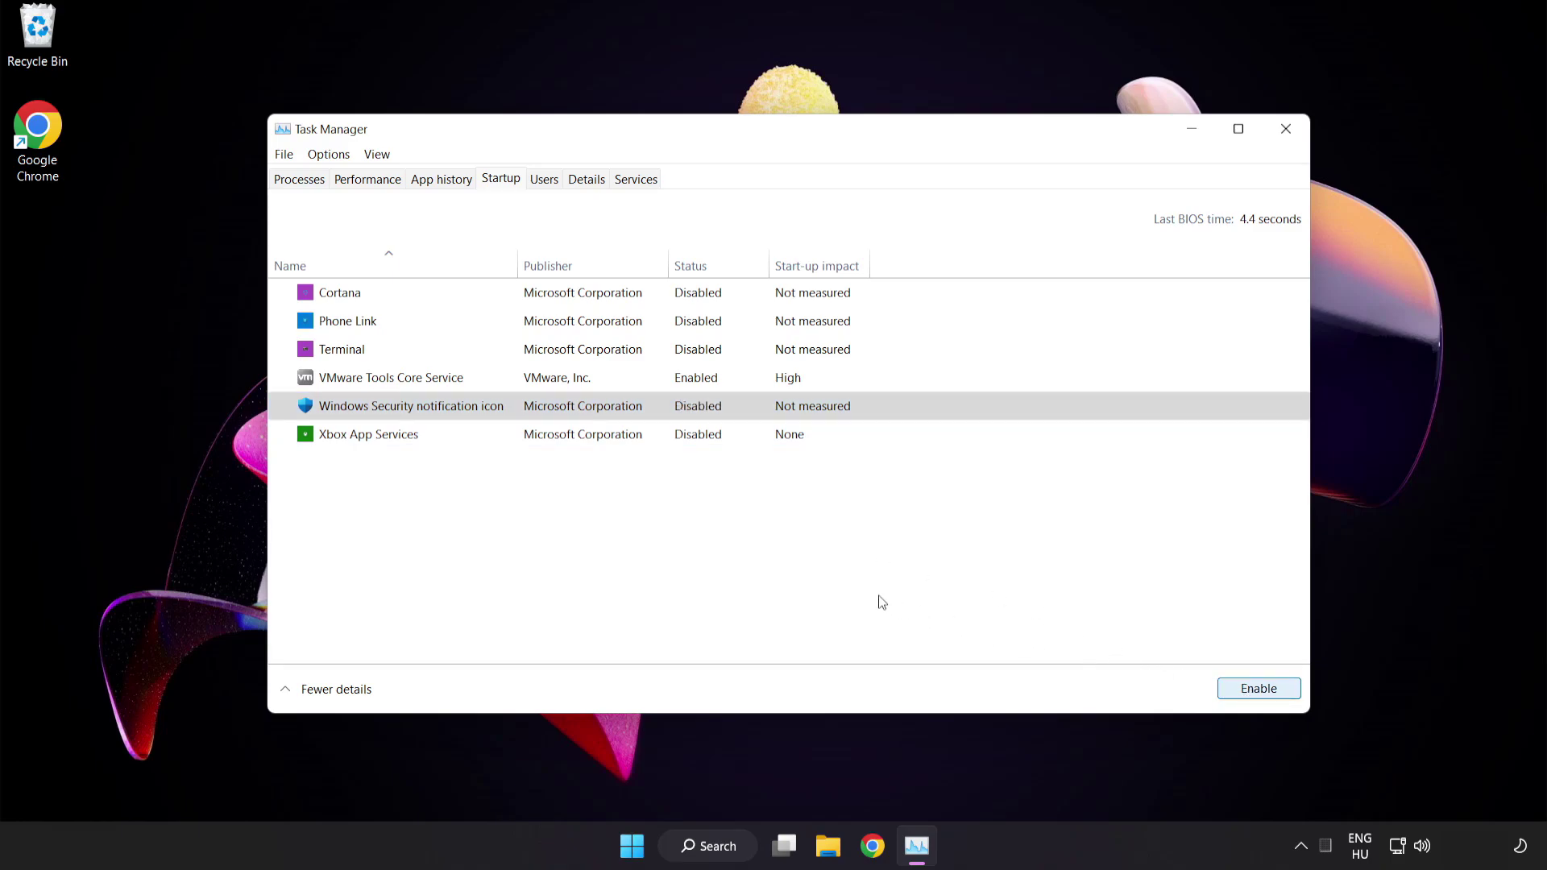
# Step: Close Task Manager and launch Command Prompt as administrator from a 'cmd' search
pyautogui.click(1286, 131)
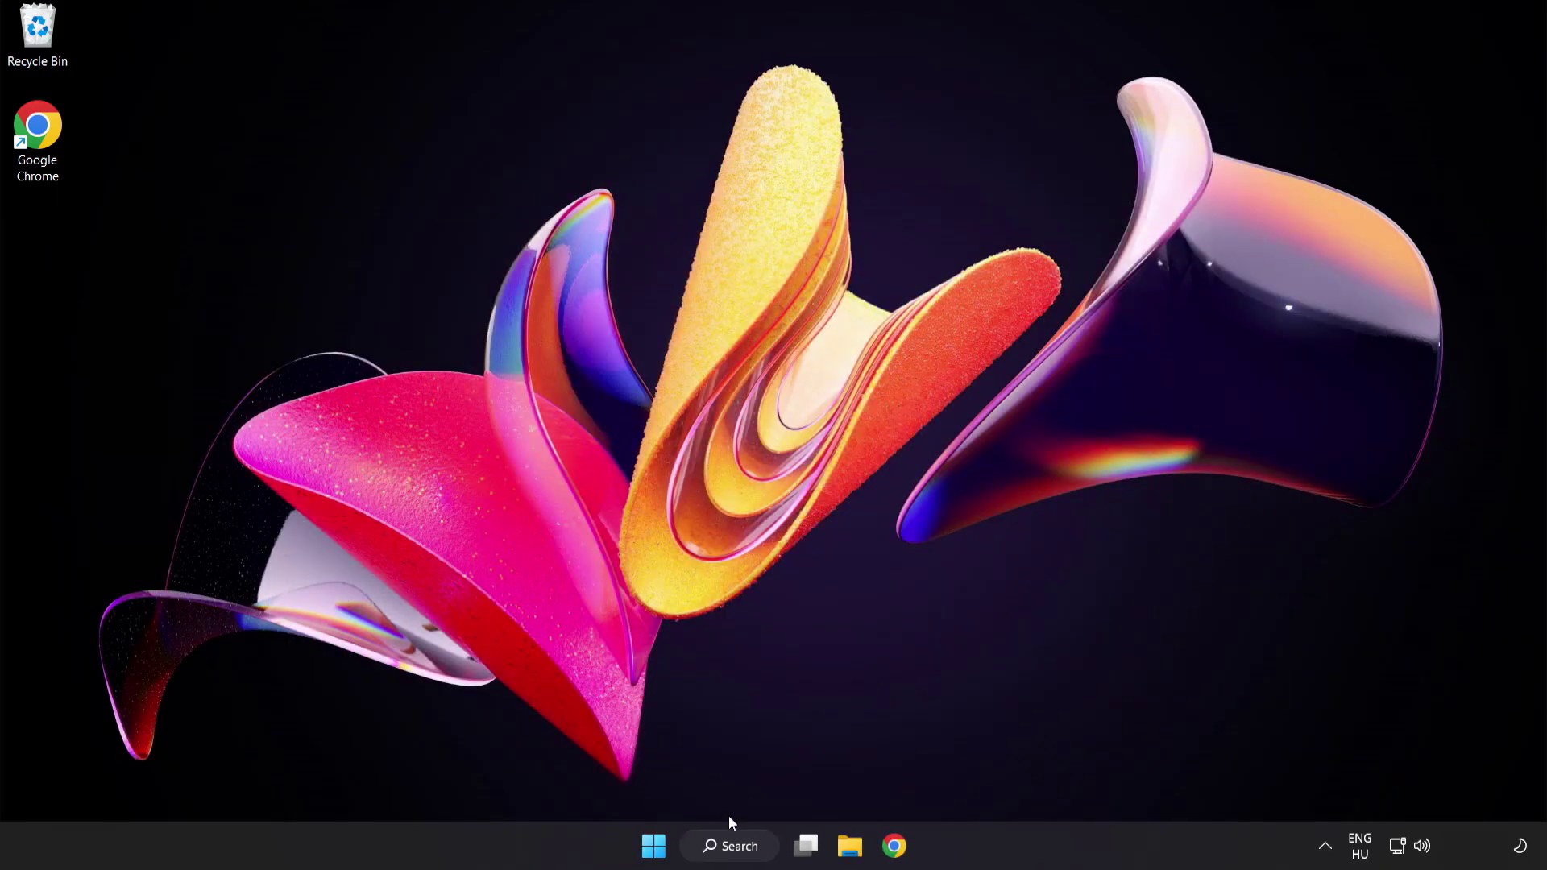
pyautogui.click(732, 846)
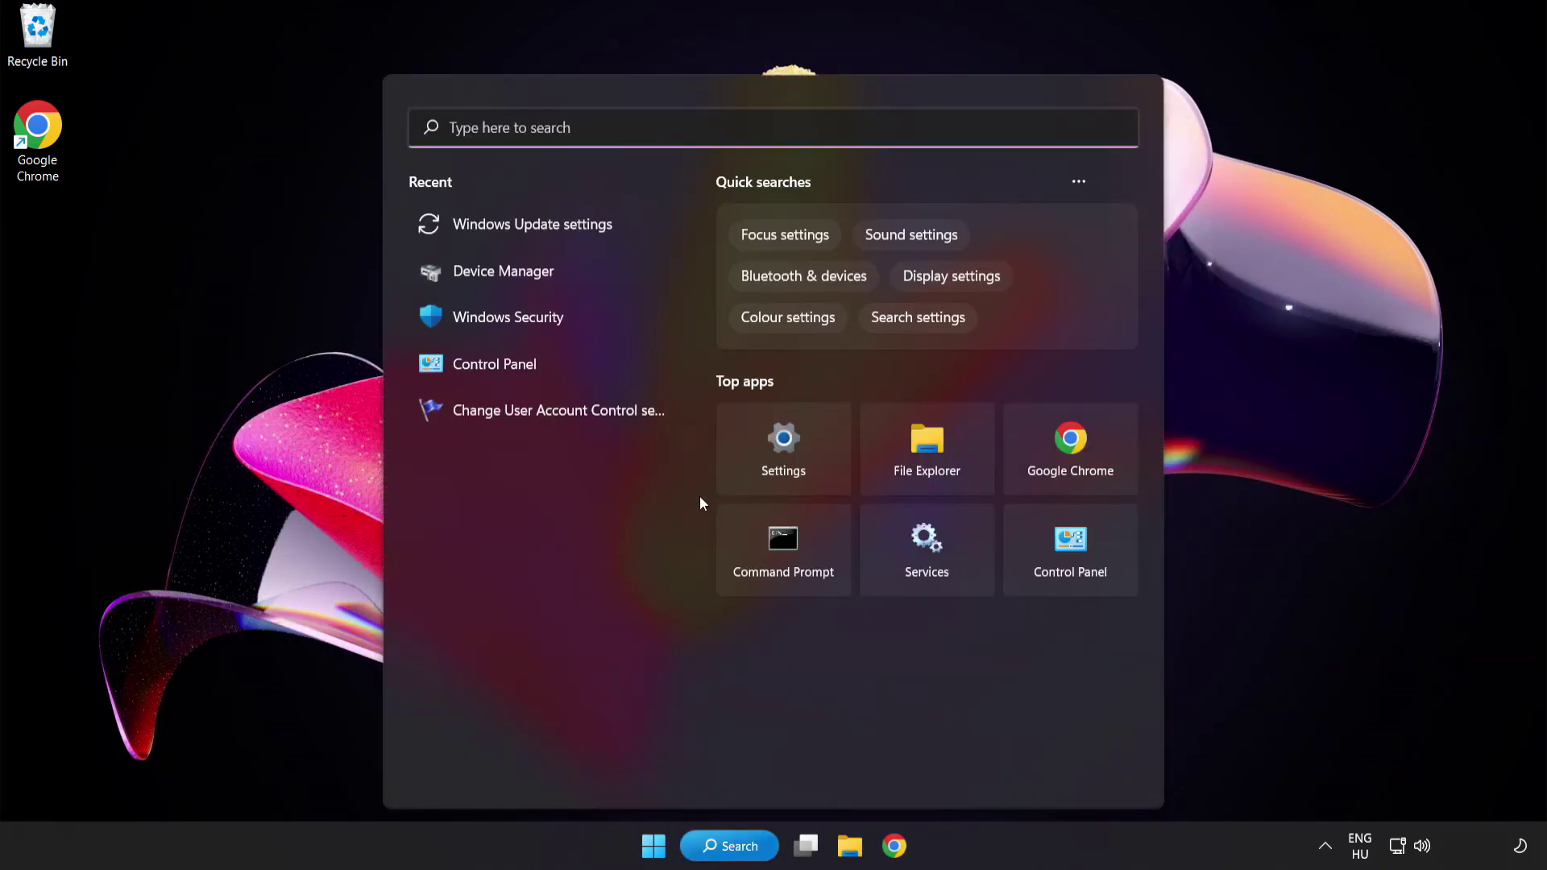
pyautogui.write('cmd')
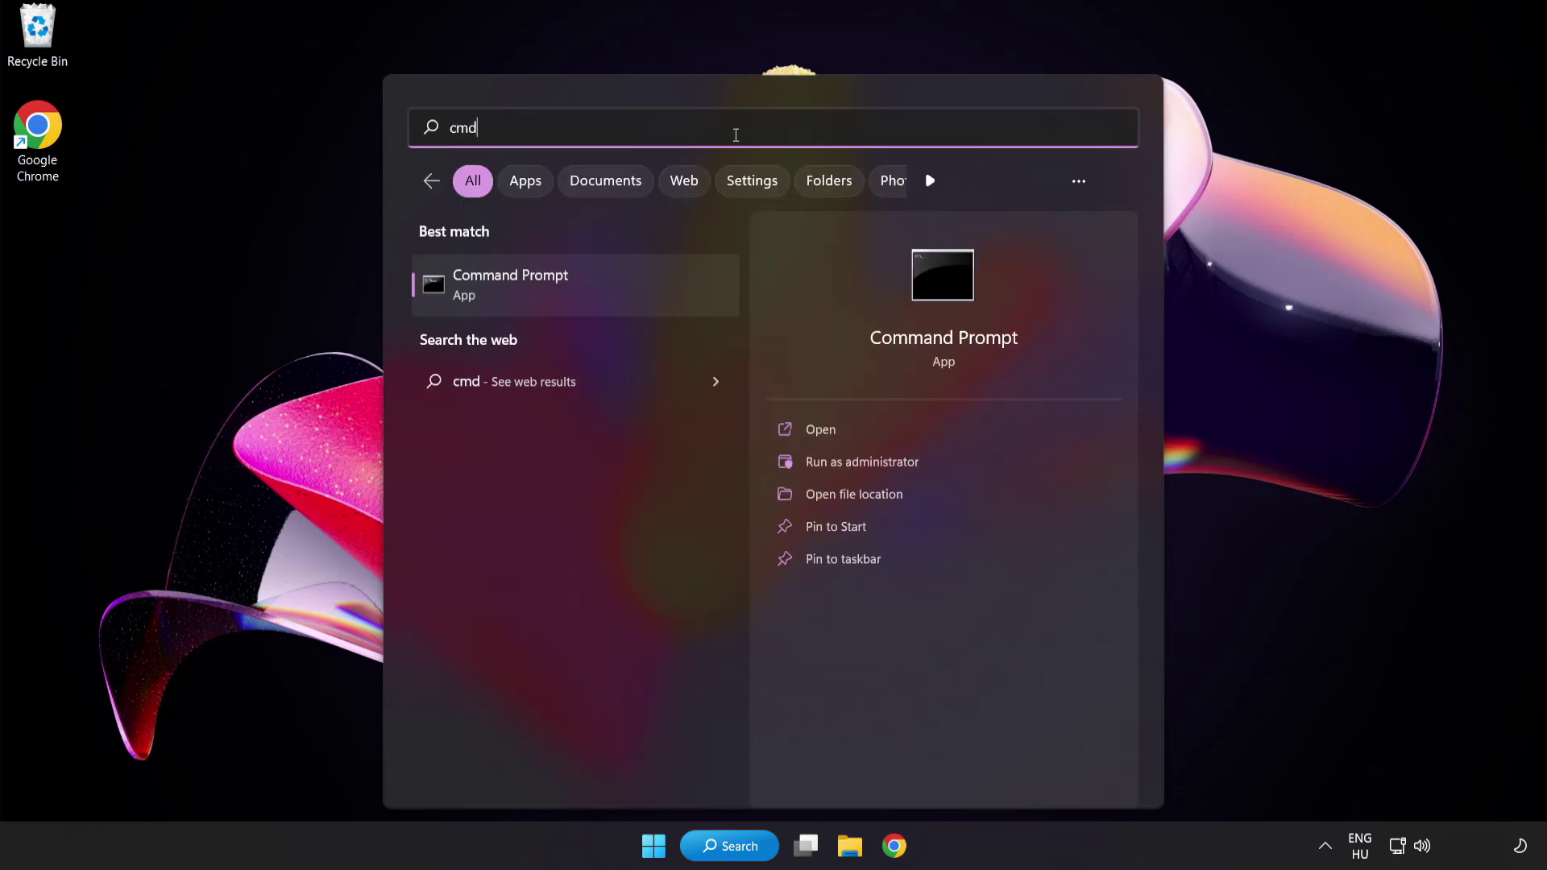
pyautogui.rightClick(579, 298)
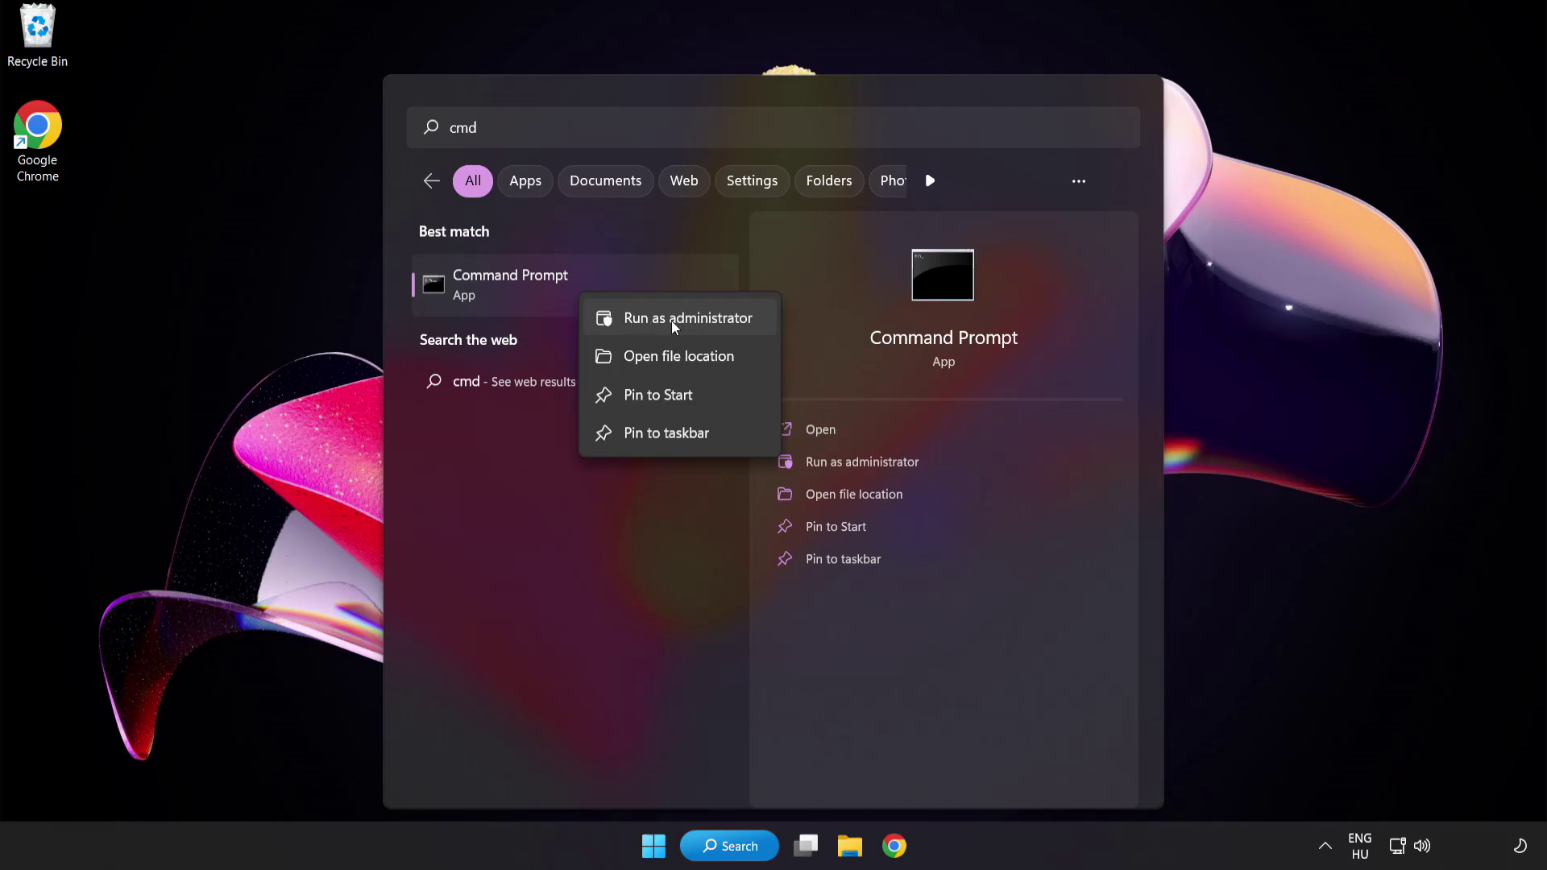
pyautogui.click(654, 327)
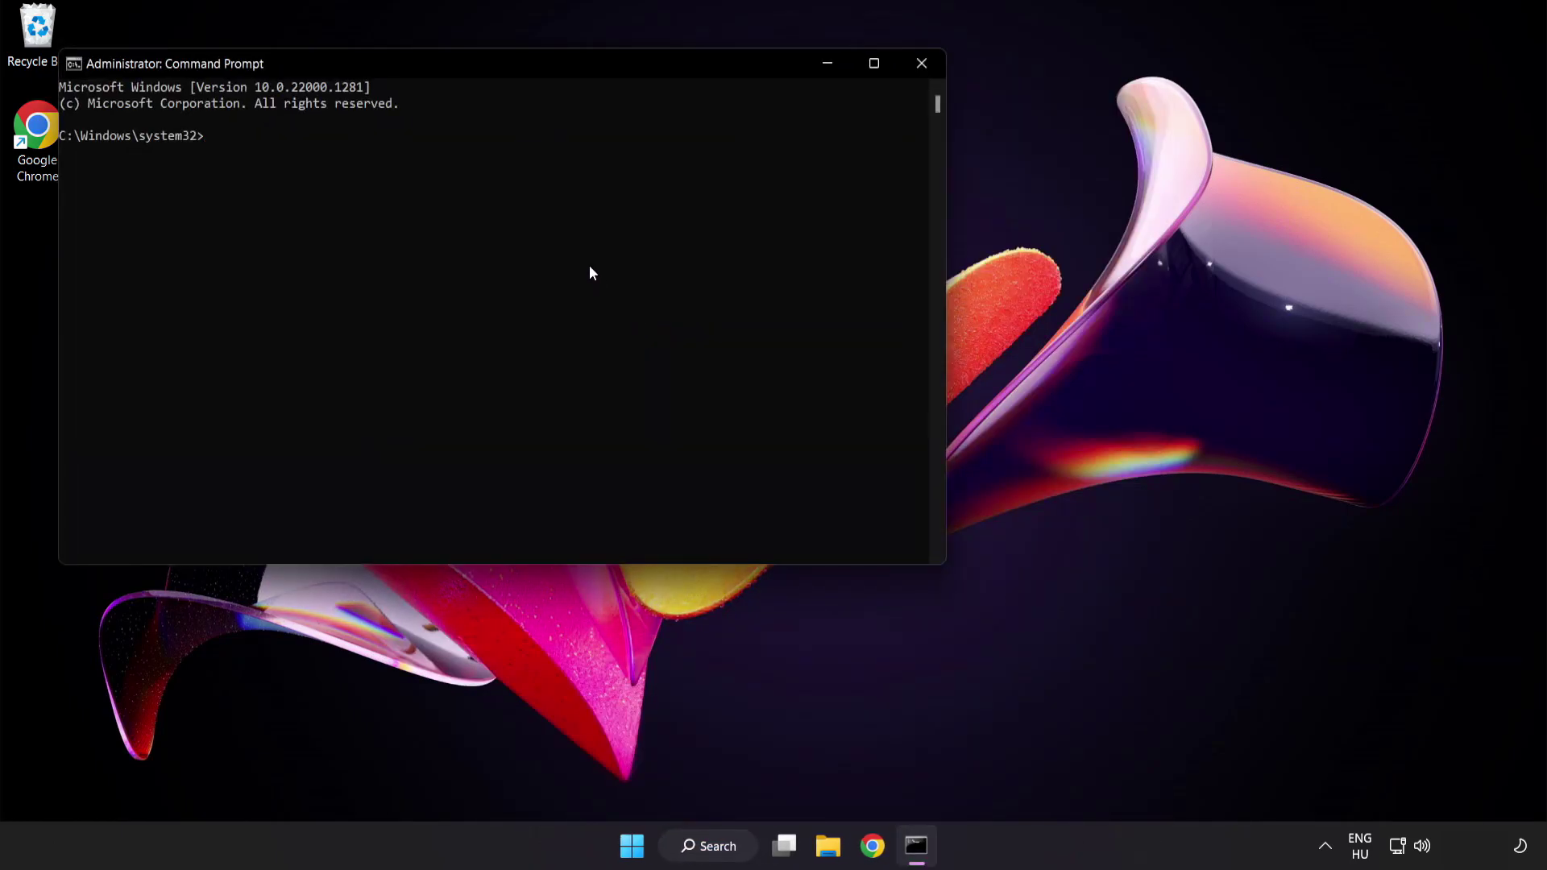
# Step: Run sfc /scannow in the administrator Command Prompt, finding no integrity violations
pyautogui.moveTo(442, 65); pyautogui.dragTo(673, 155)
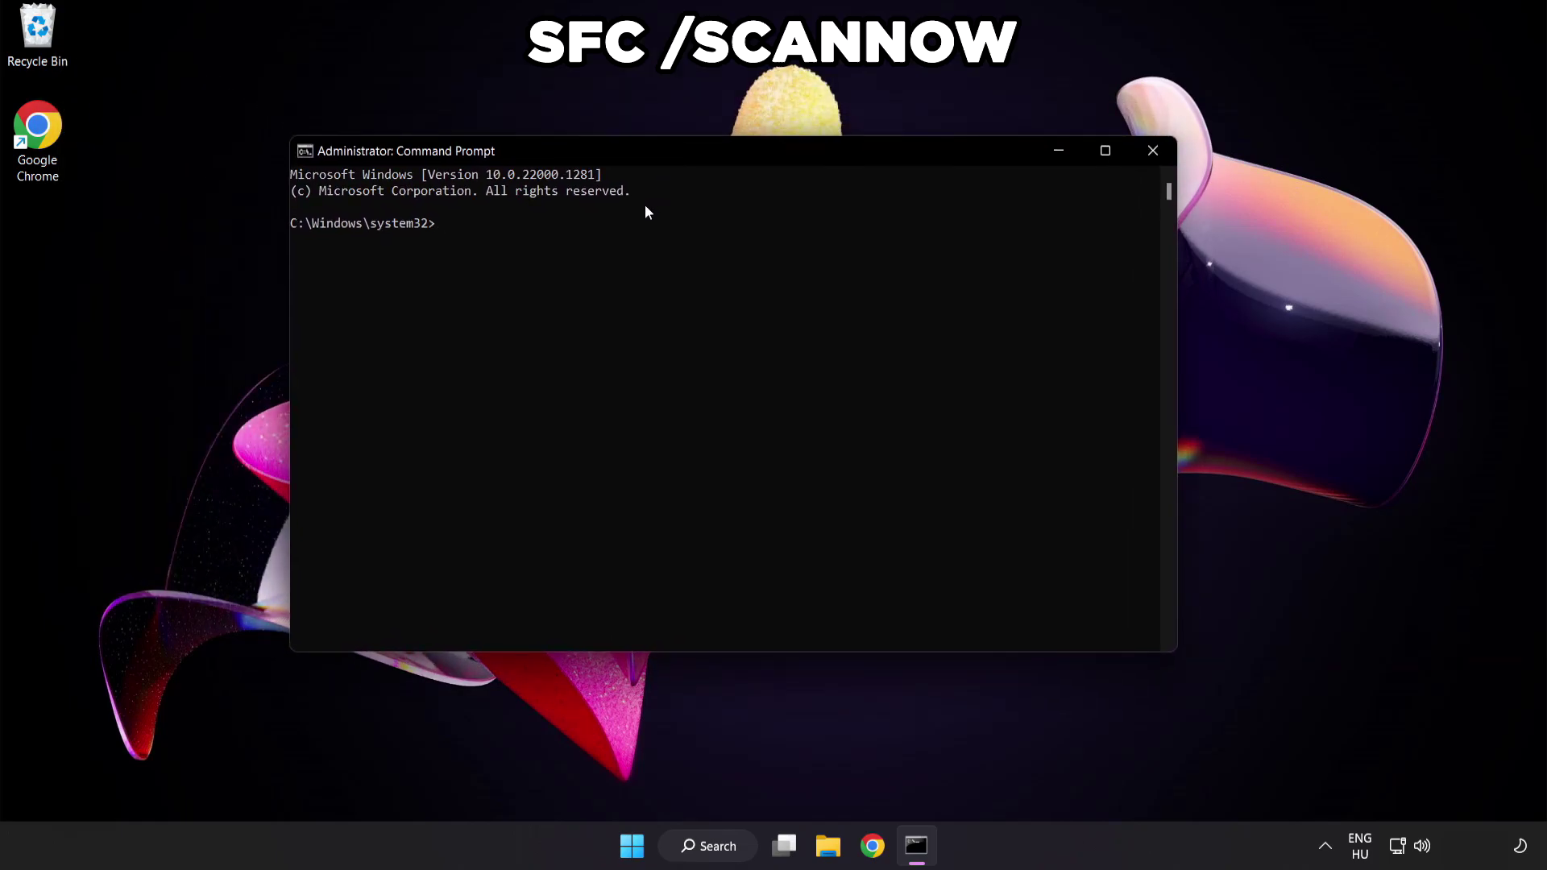
pyautogui.write('sfc /scannow')
pyautogui.press('Return')
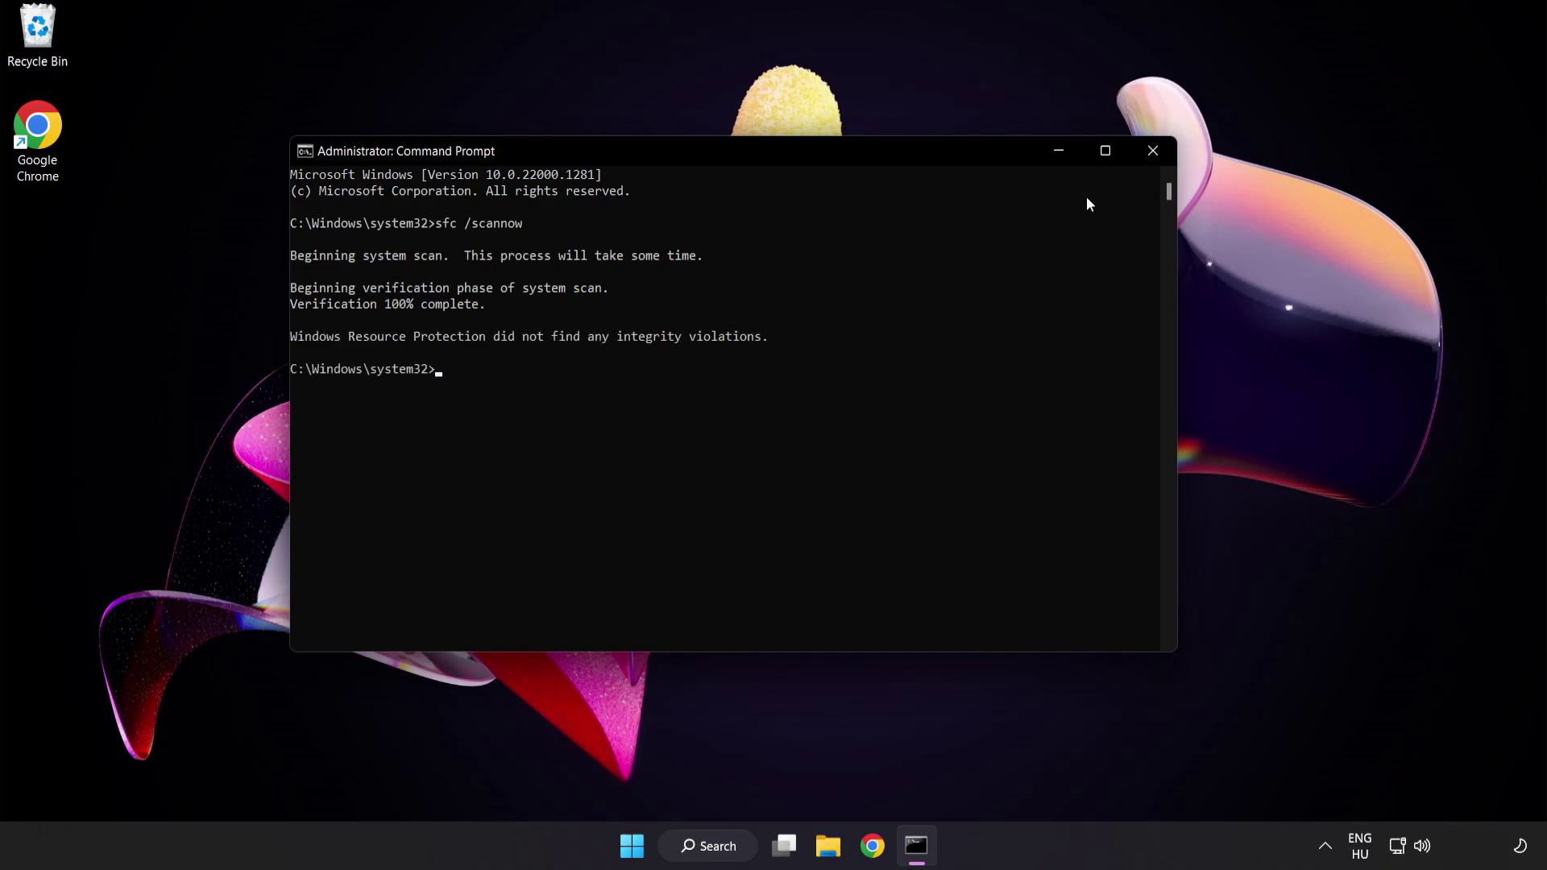
# Step: Close the finished SFC scan window and bring up the Start menu's power options
pyautogui.click(1153, 157)
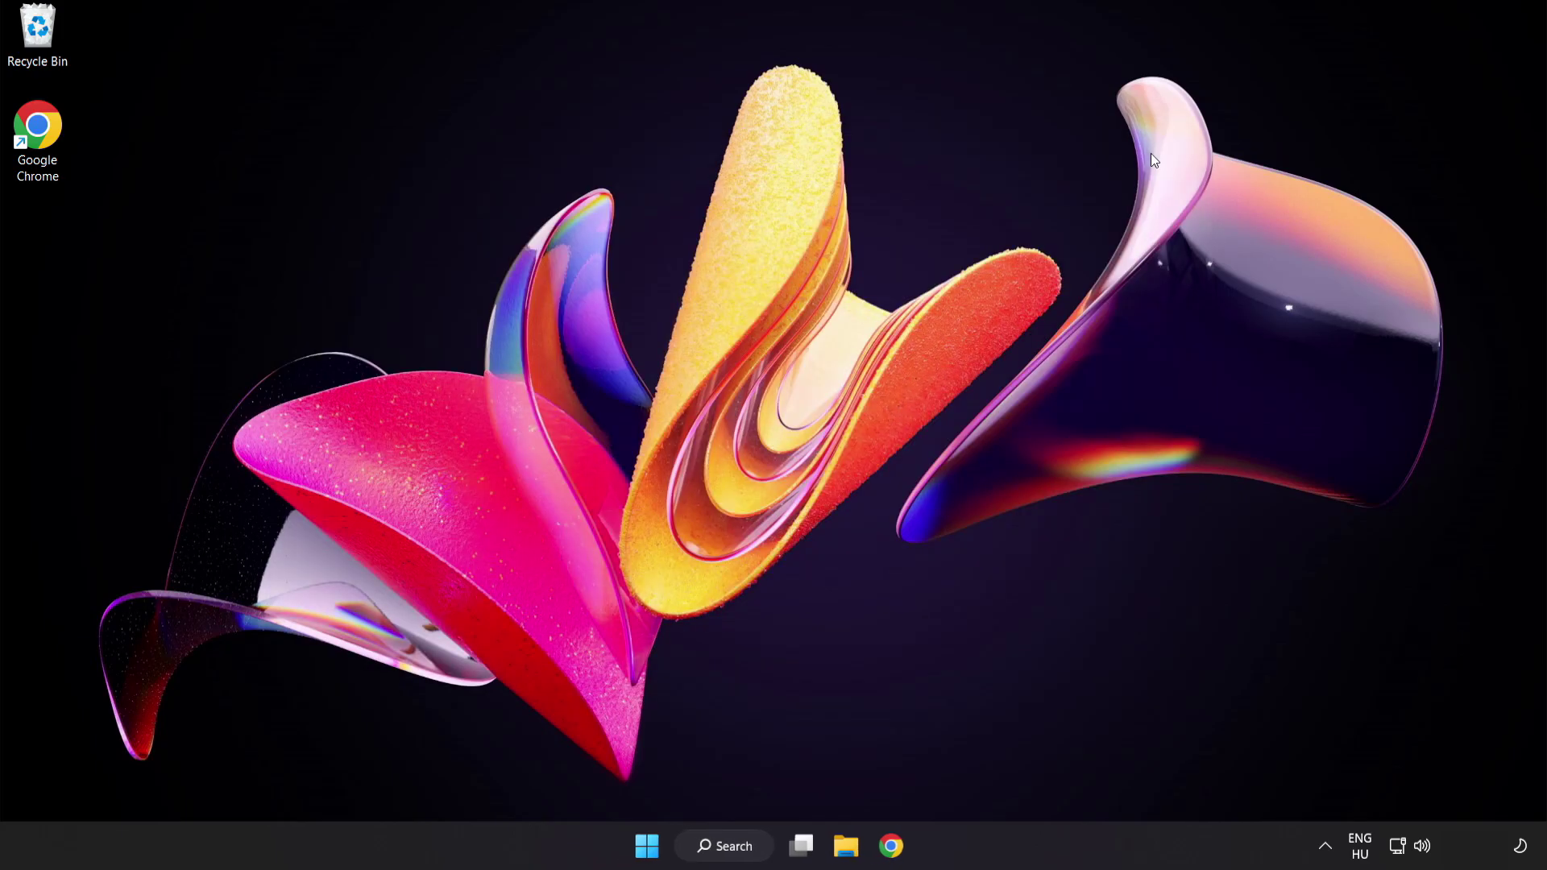
pyautogui.click(651, 846)
pyautogui.click(1025, 777)
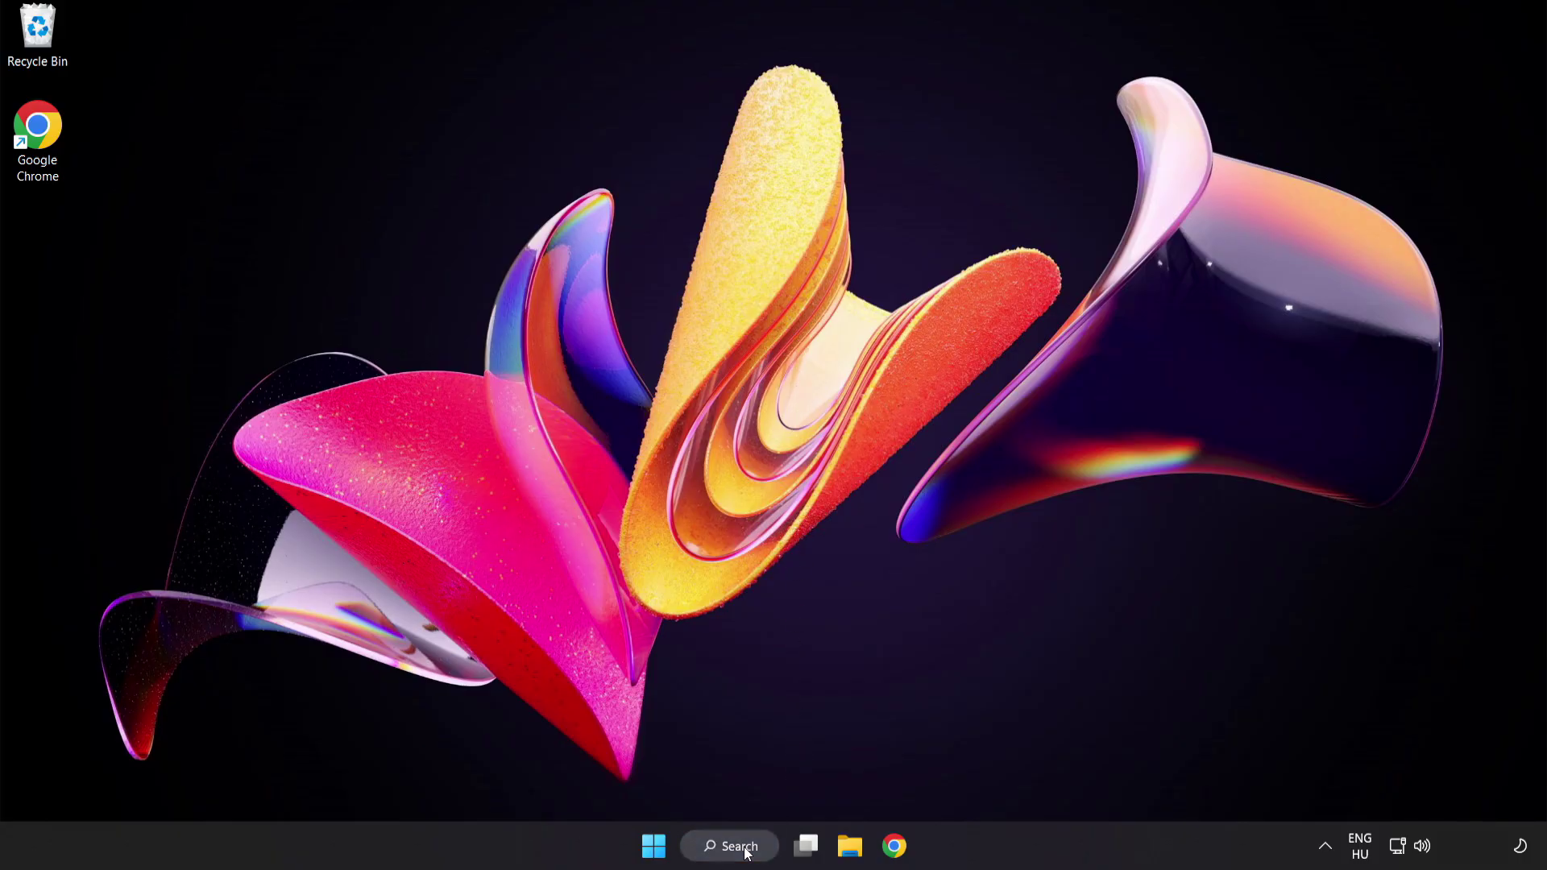
# Step: Search for 'security' and launch the Windows Security app
pyautogui.click(746, 853)
pyautogui.write('se')
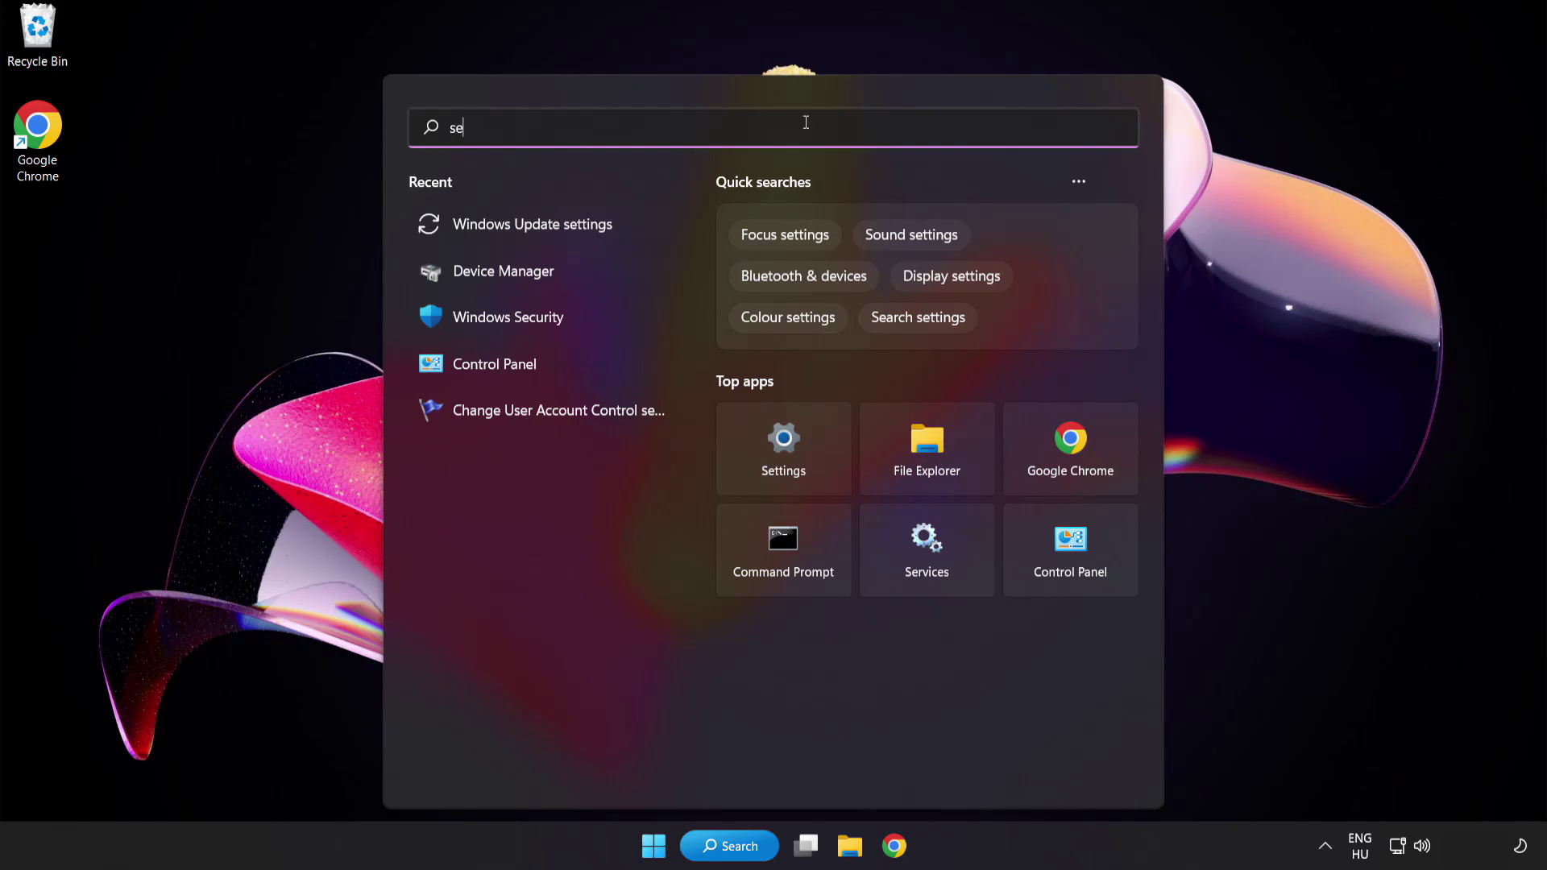
pyautogui.write('curity')
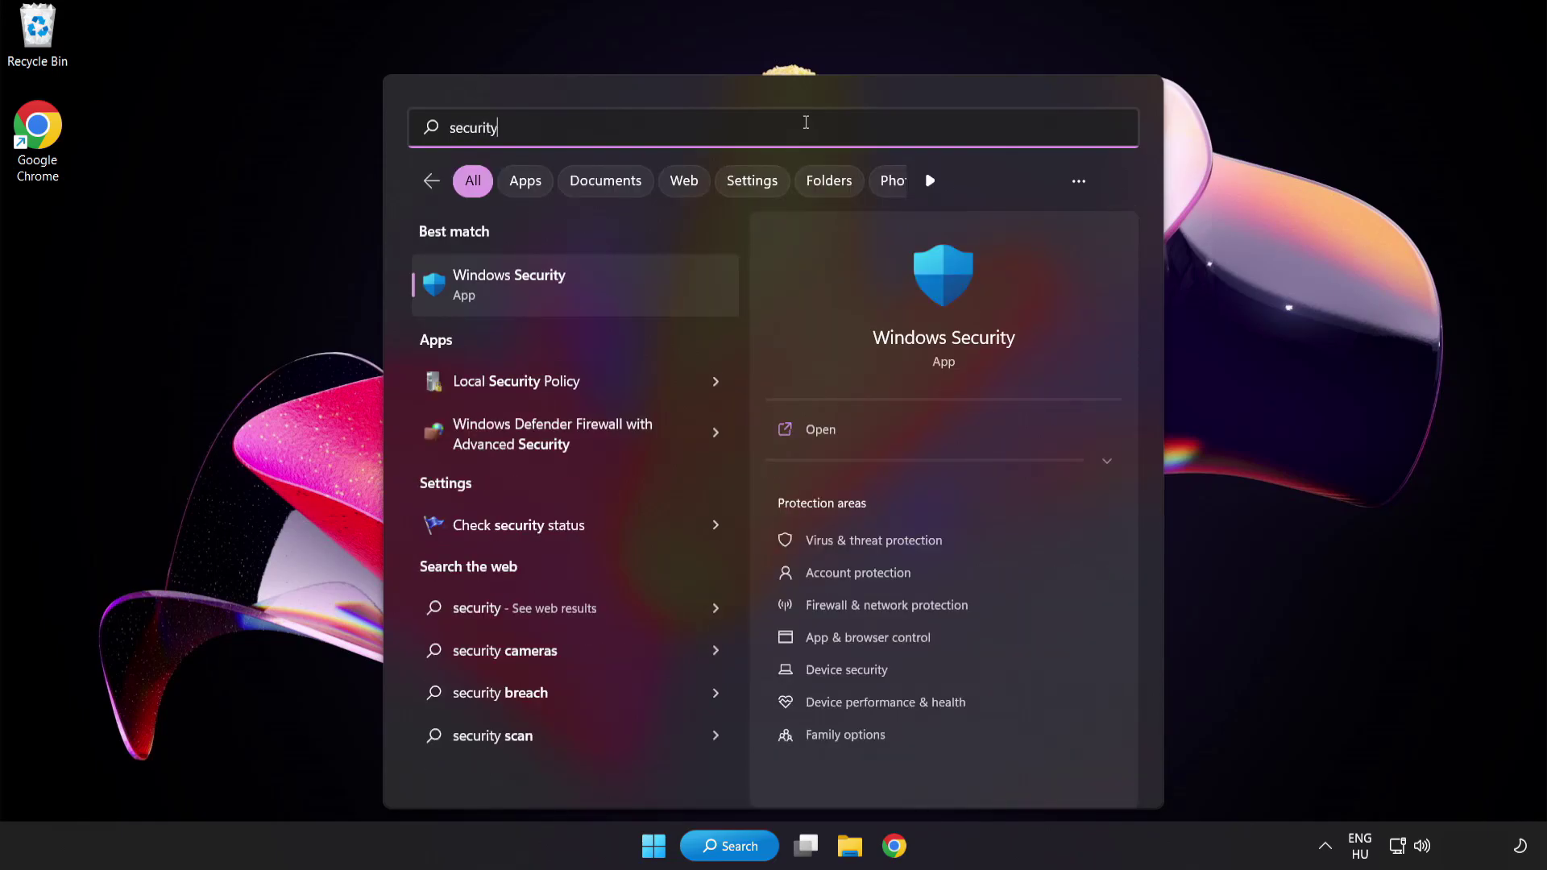
pyautogui.click(584, 284)
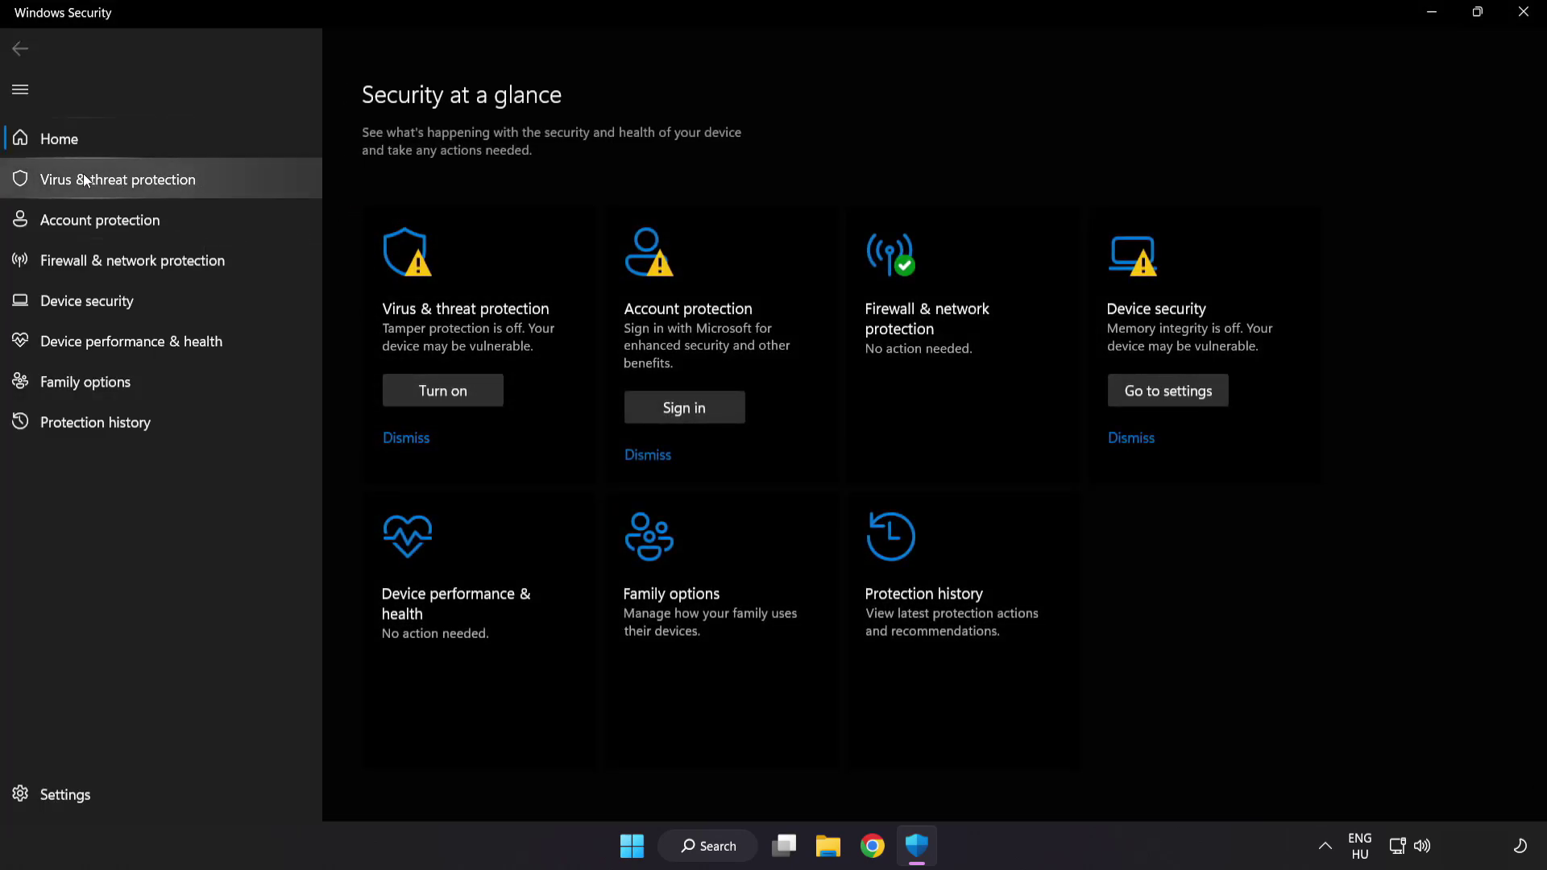
# Step: Go to Virus & threat protection settings and open the Add or remove exclusions page
pyautogui.click(236, 184)
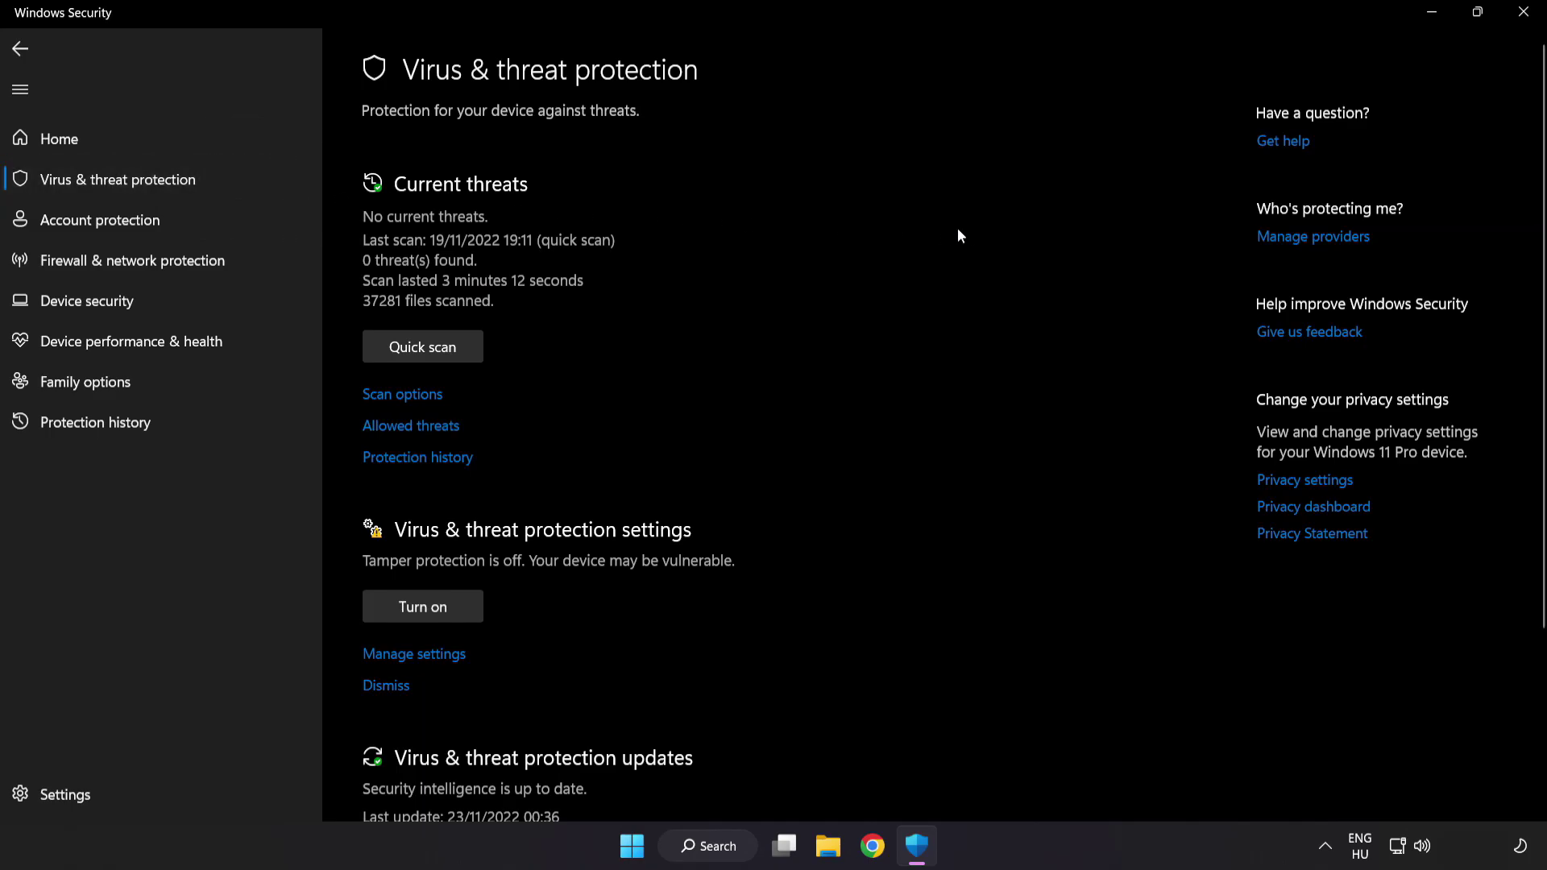
pyautogui.scroll(-3, 977, 237)
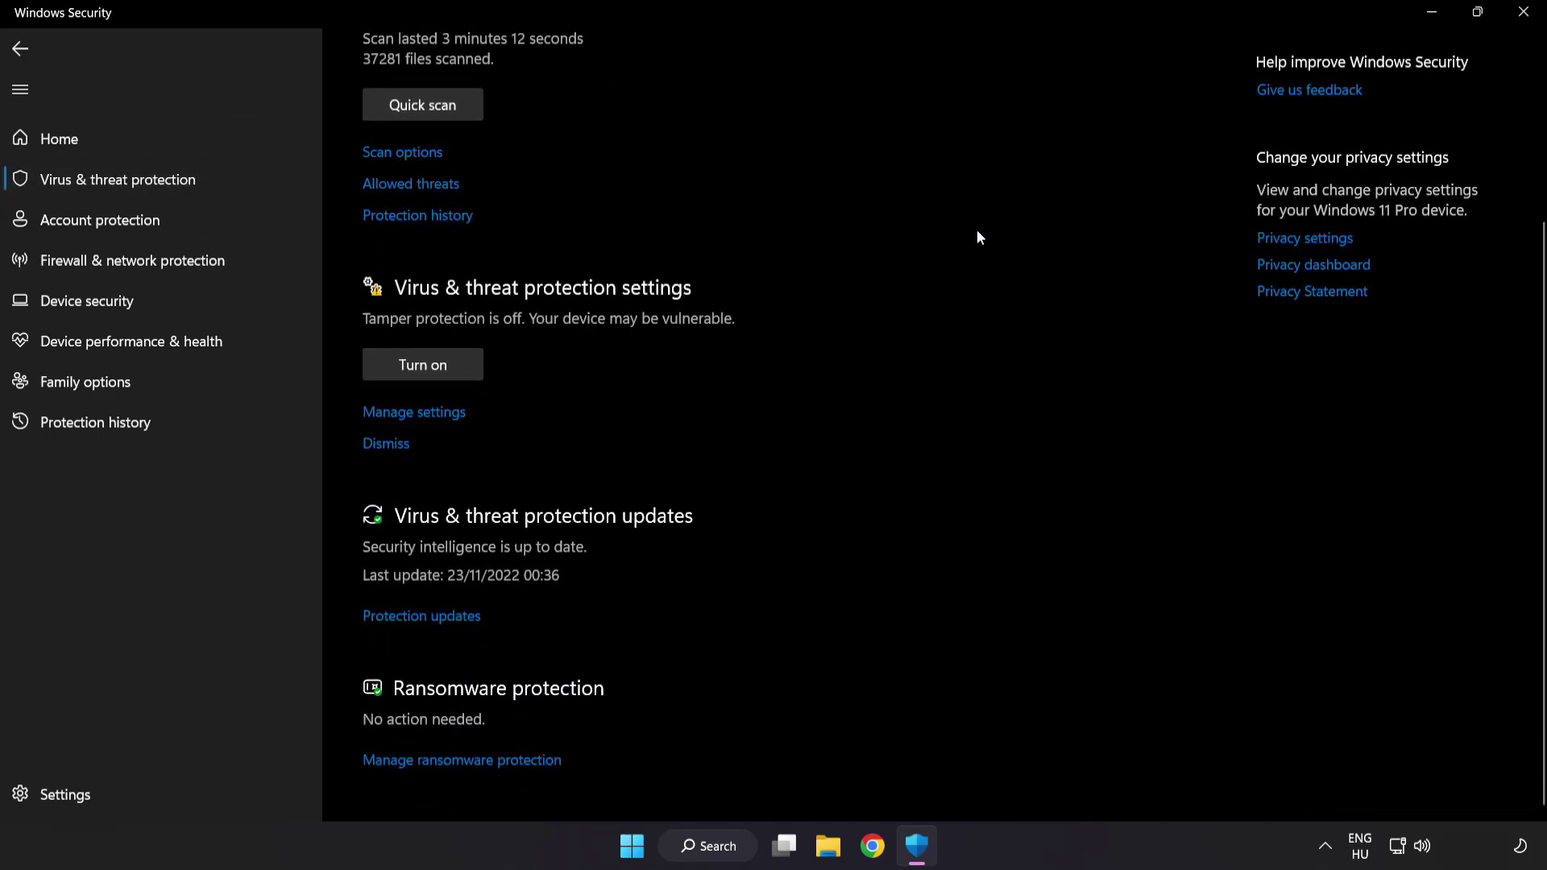
pyautogui.click(425, 412)
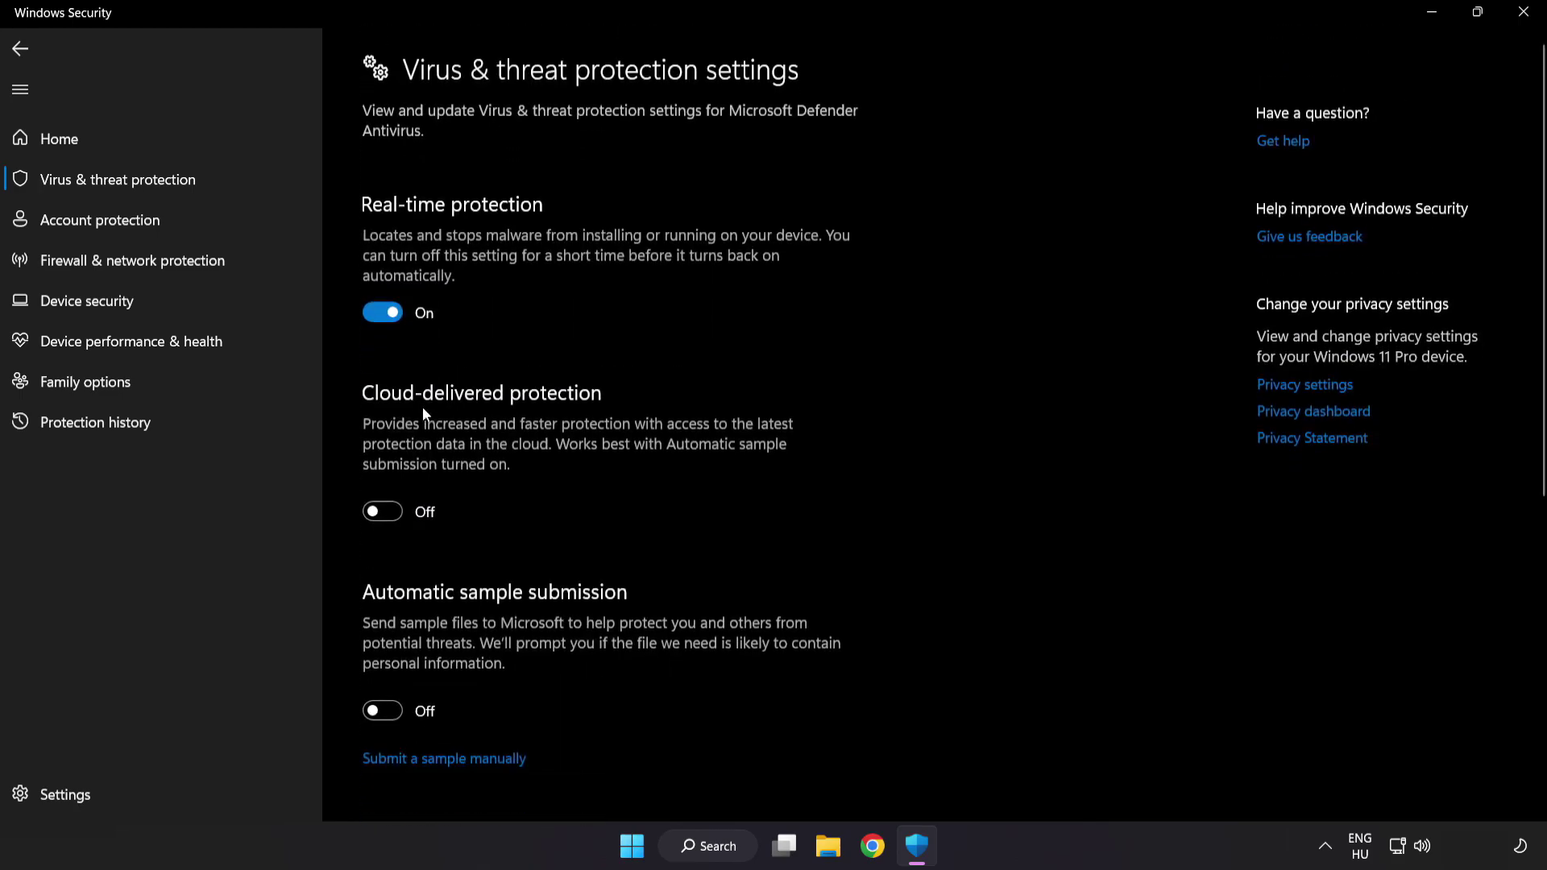
pyautogui.scroll(-6, 895, 419)
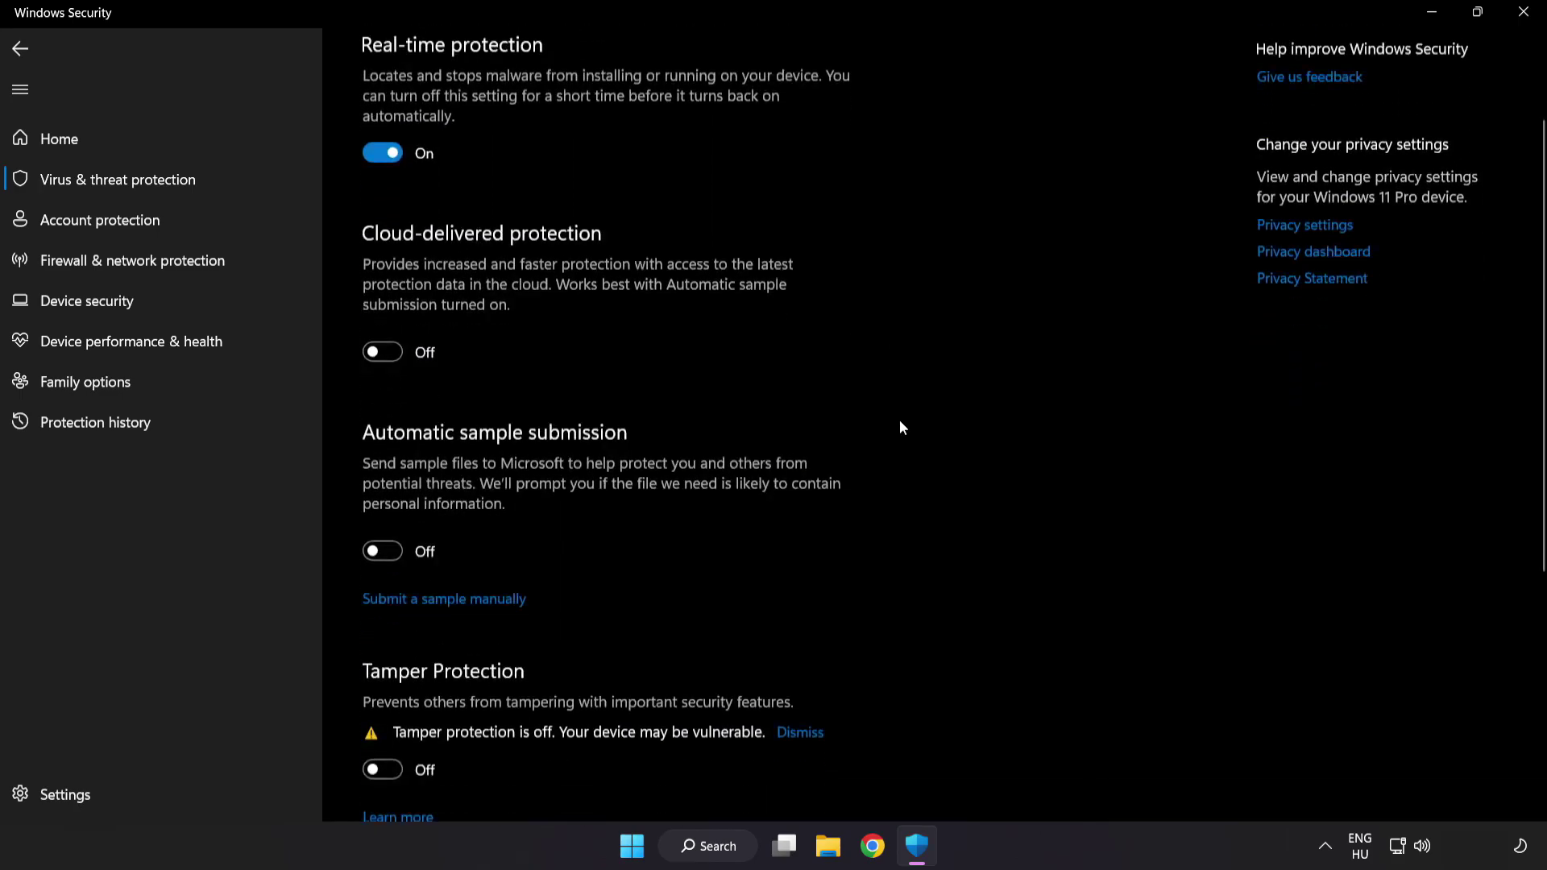
pyautogui.scroll(-1, 899, 427)
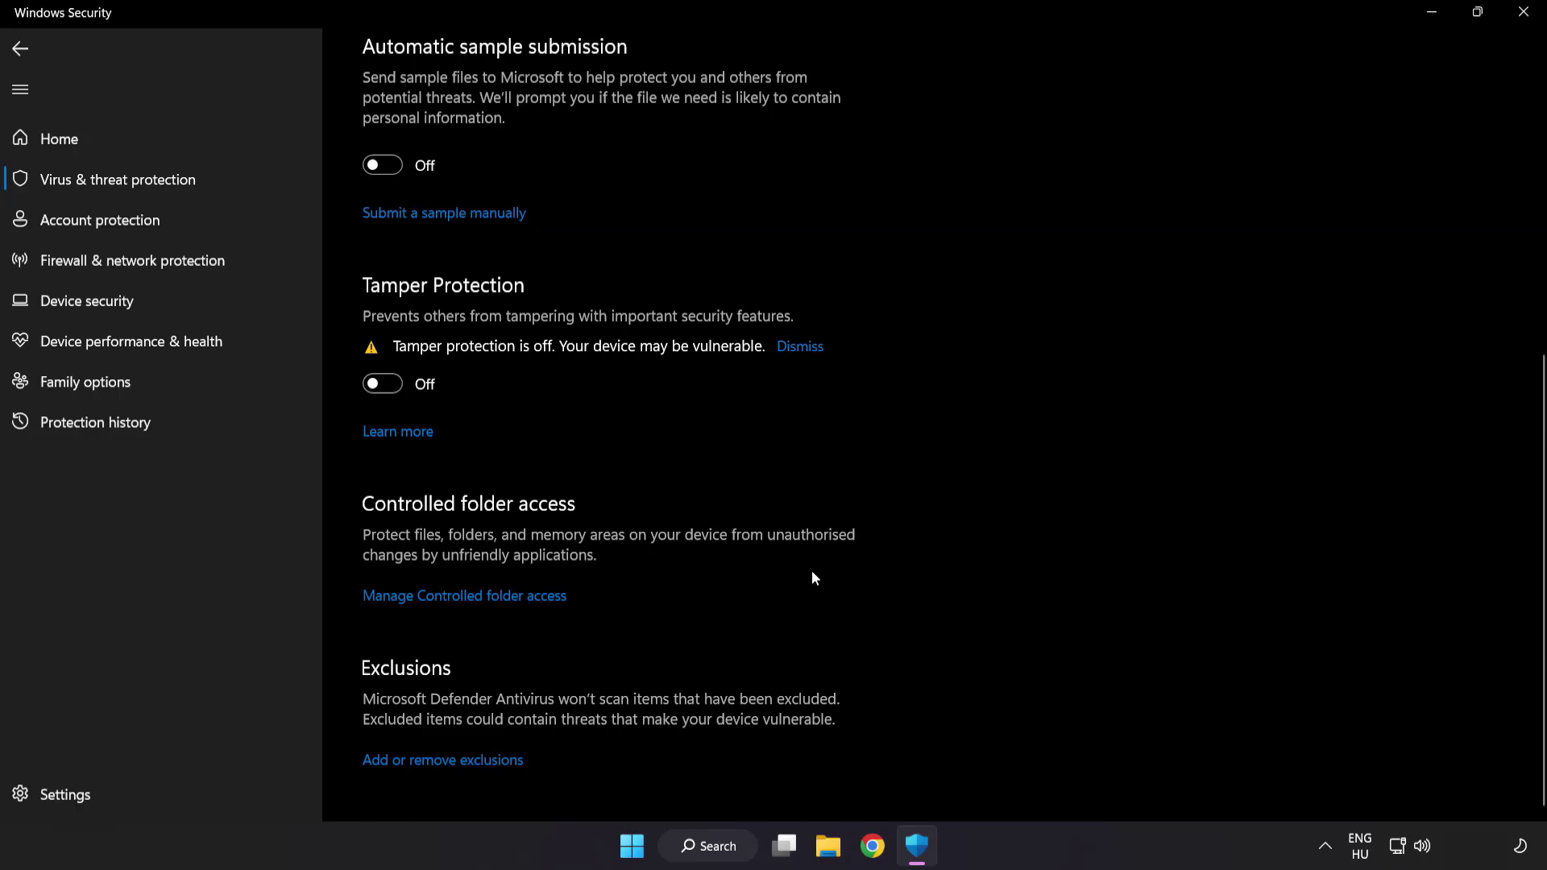
pyautogui.click(452, 762)
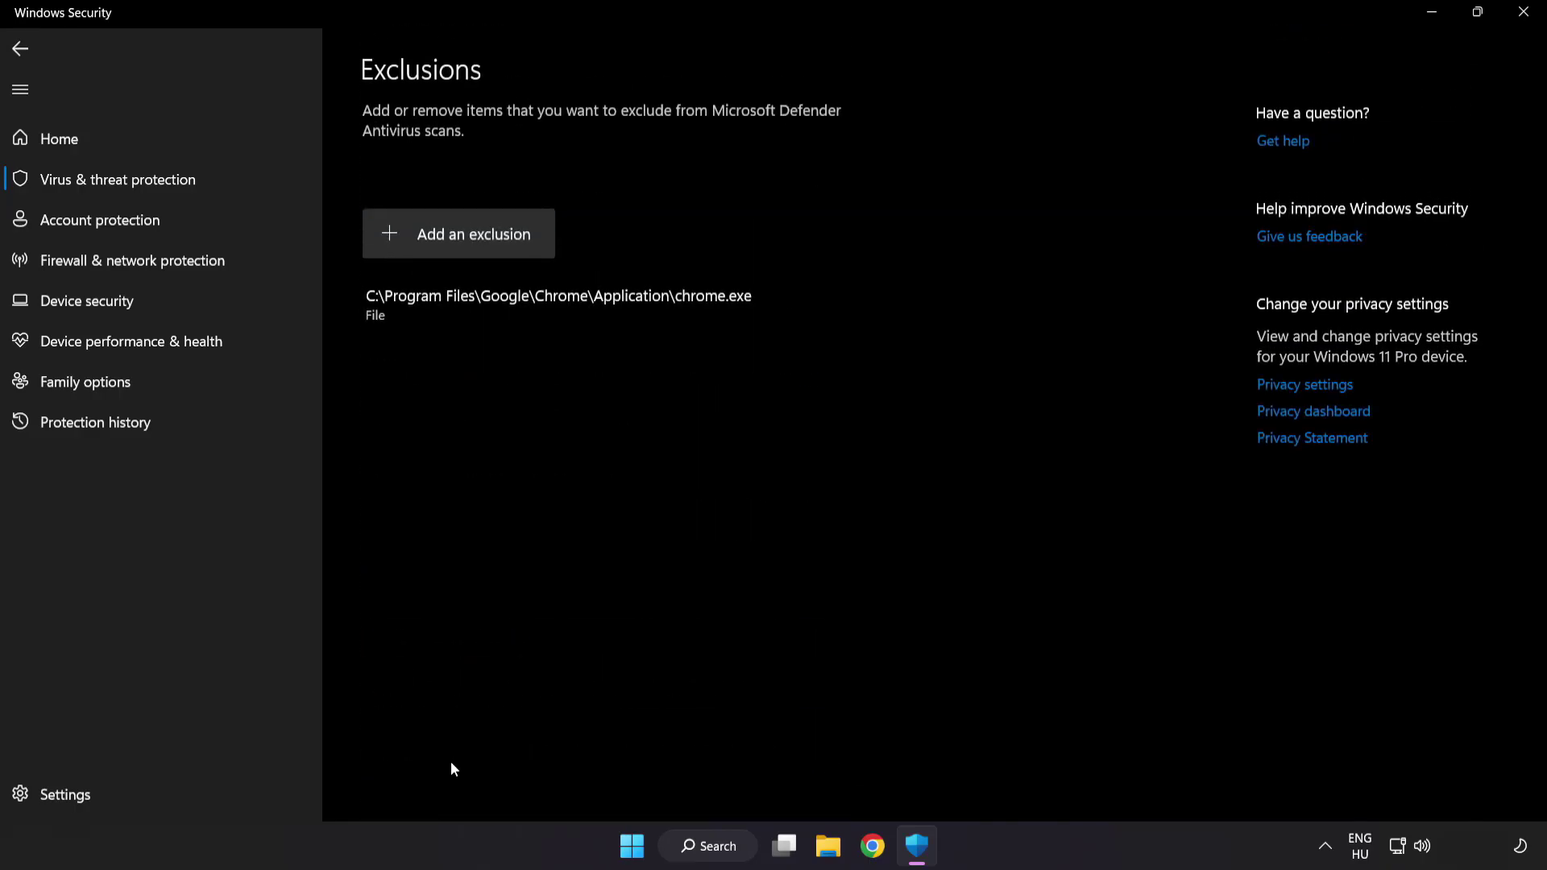
# Step: Add a File exclusion for the shortcut in C:\Program Files (x86)\NOT WORKING APP
pyautogui.click(462, 249)
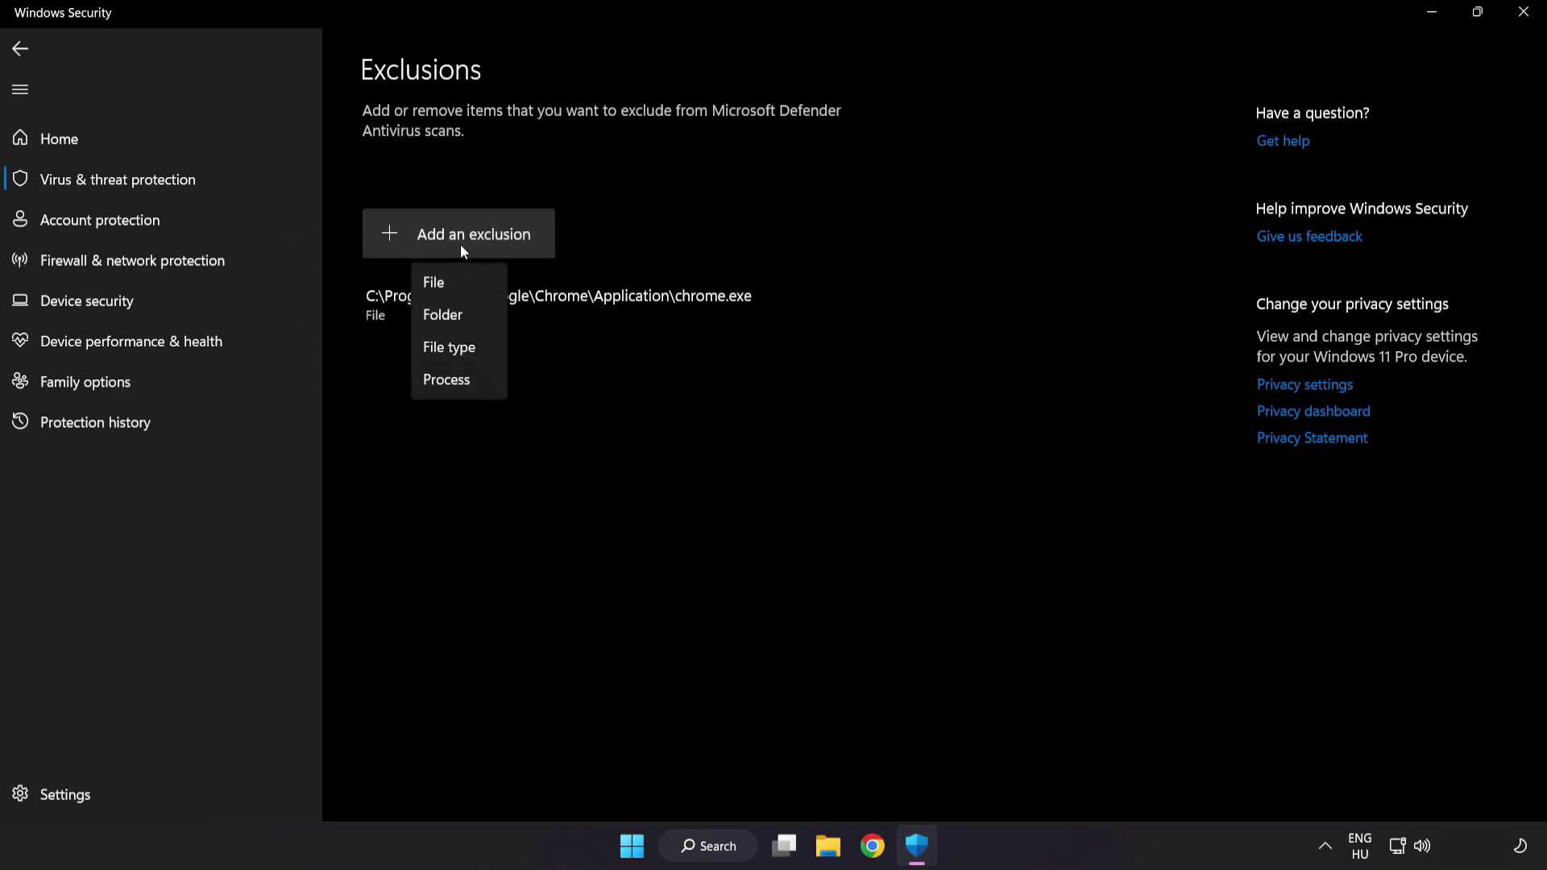
pyautogui.click(451, 286)
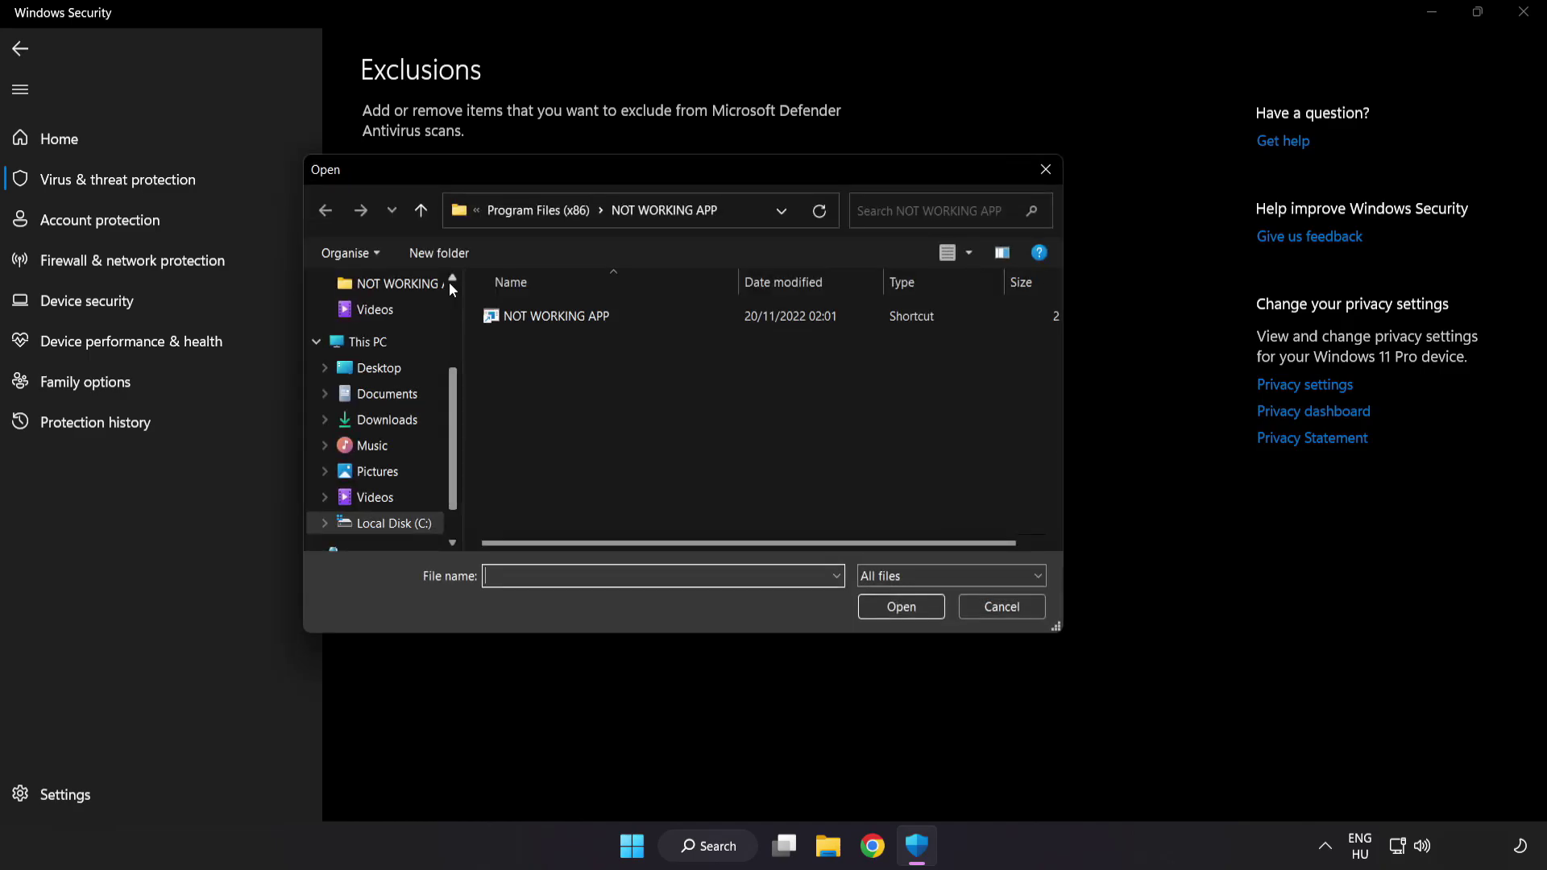
pyautogui.click(495, 215)
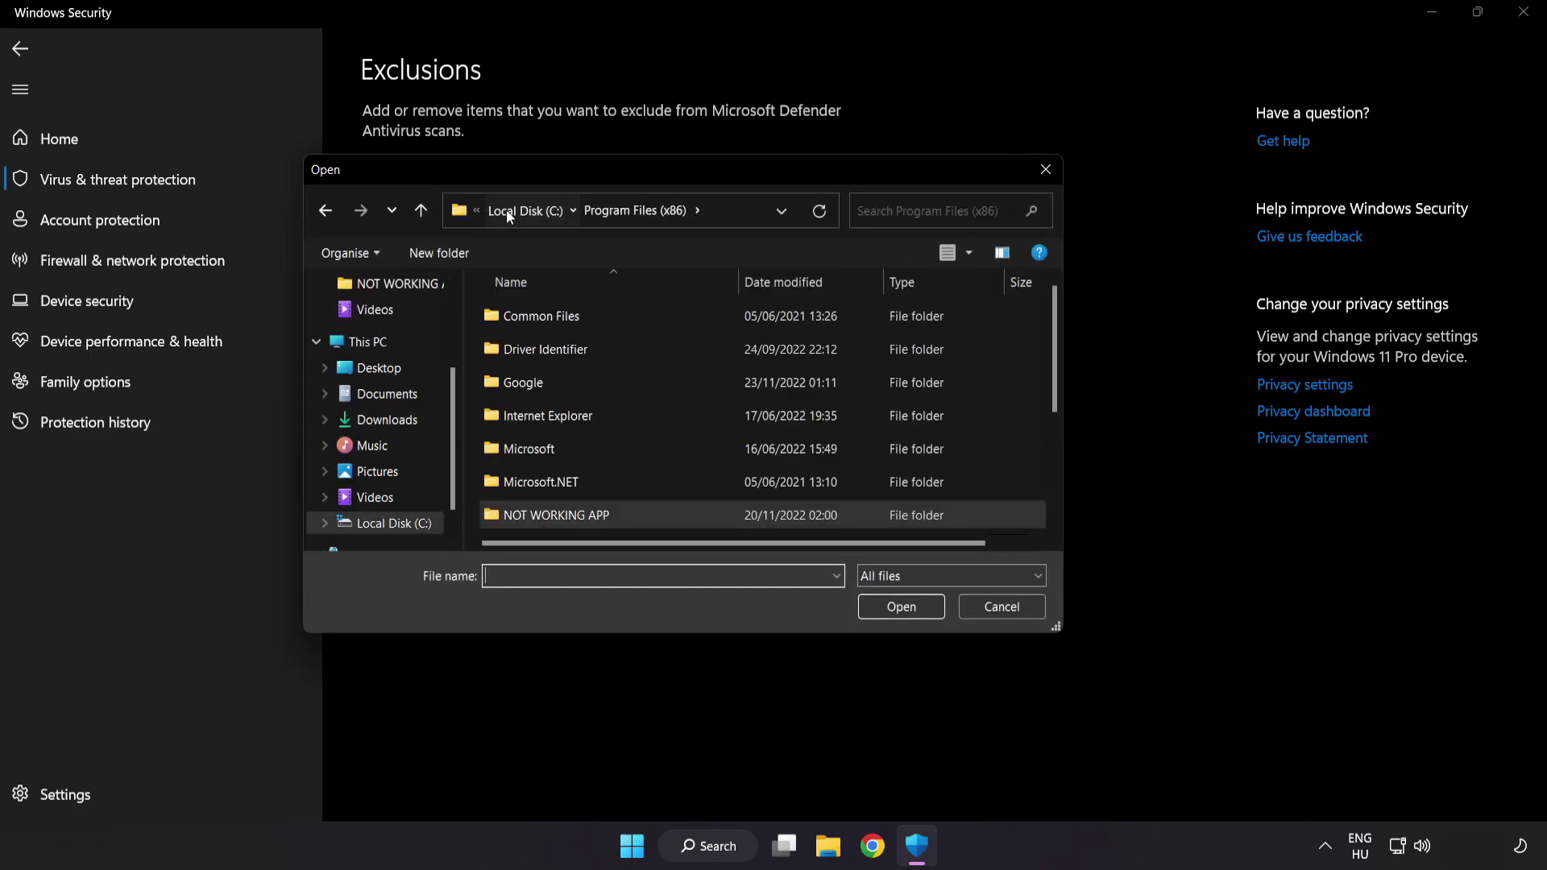
pyautogui.click(506, 209)
pyautogui.click(511, 210)
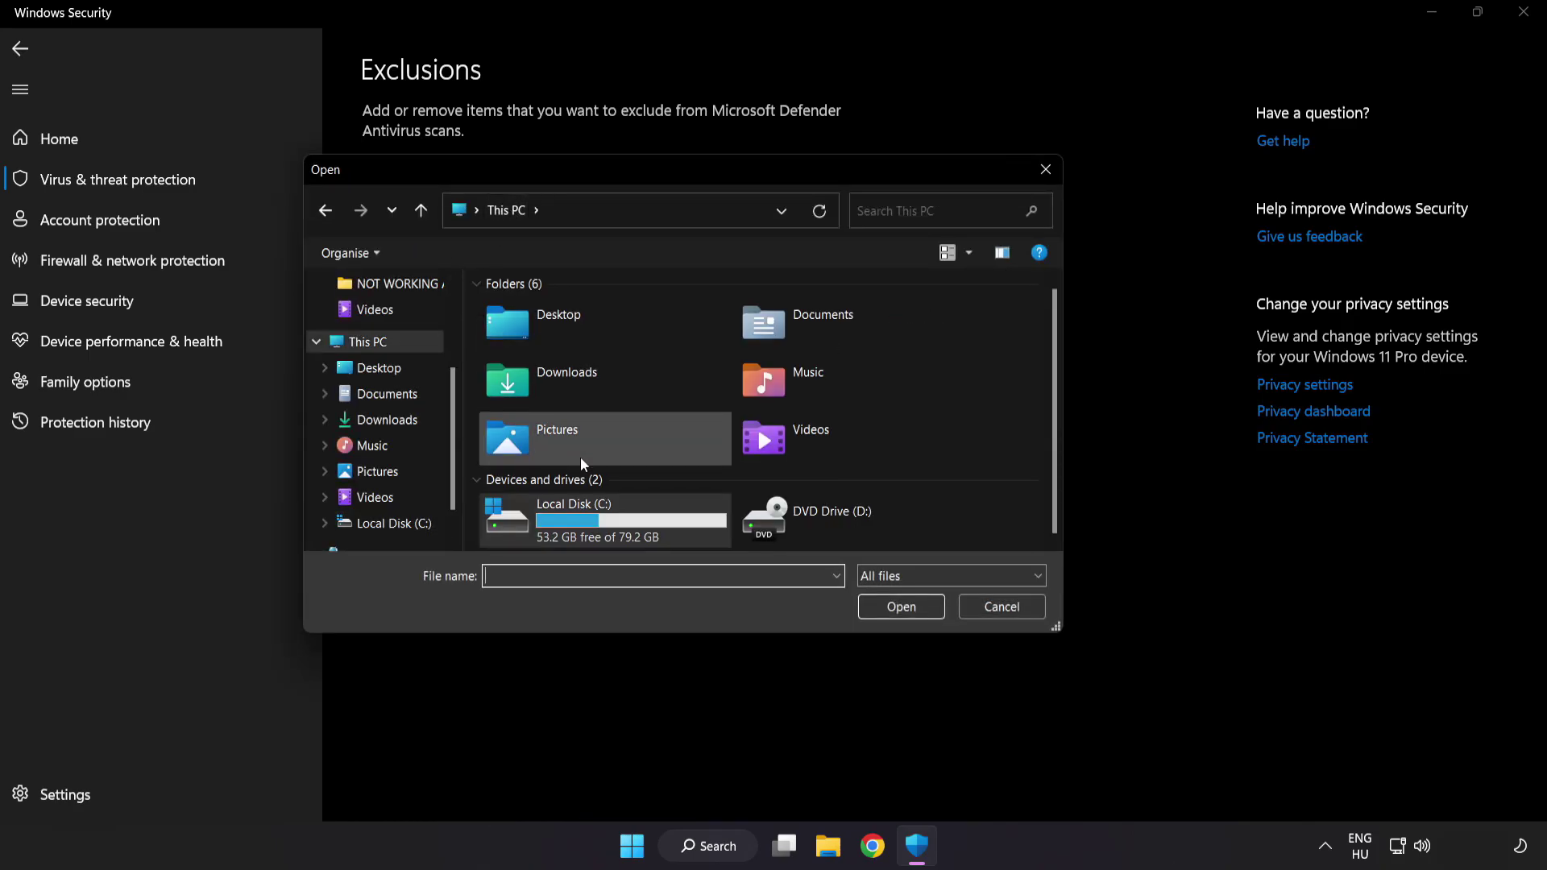
pyautogui.doubleClick(577, 528)
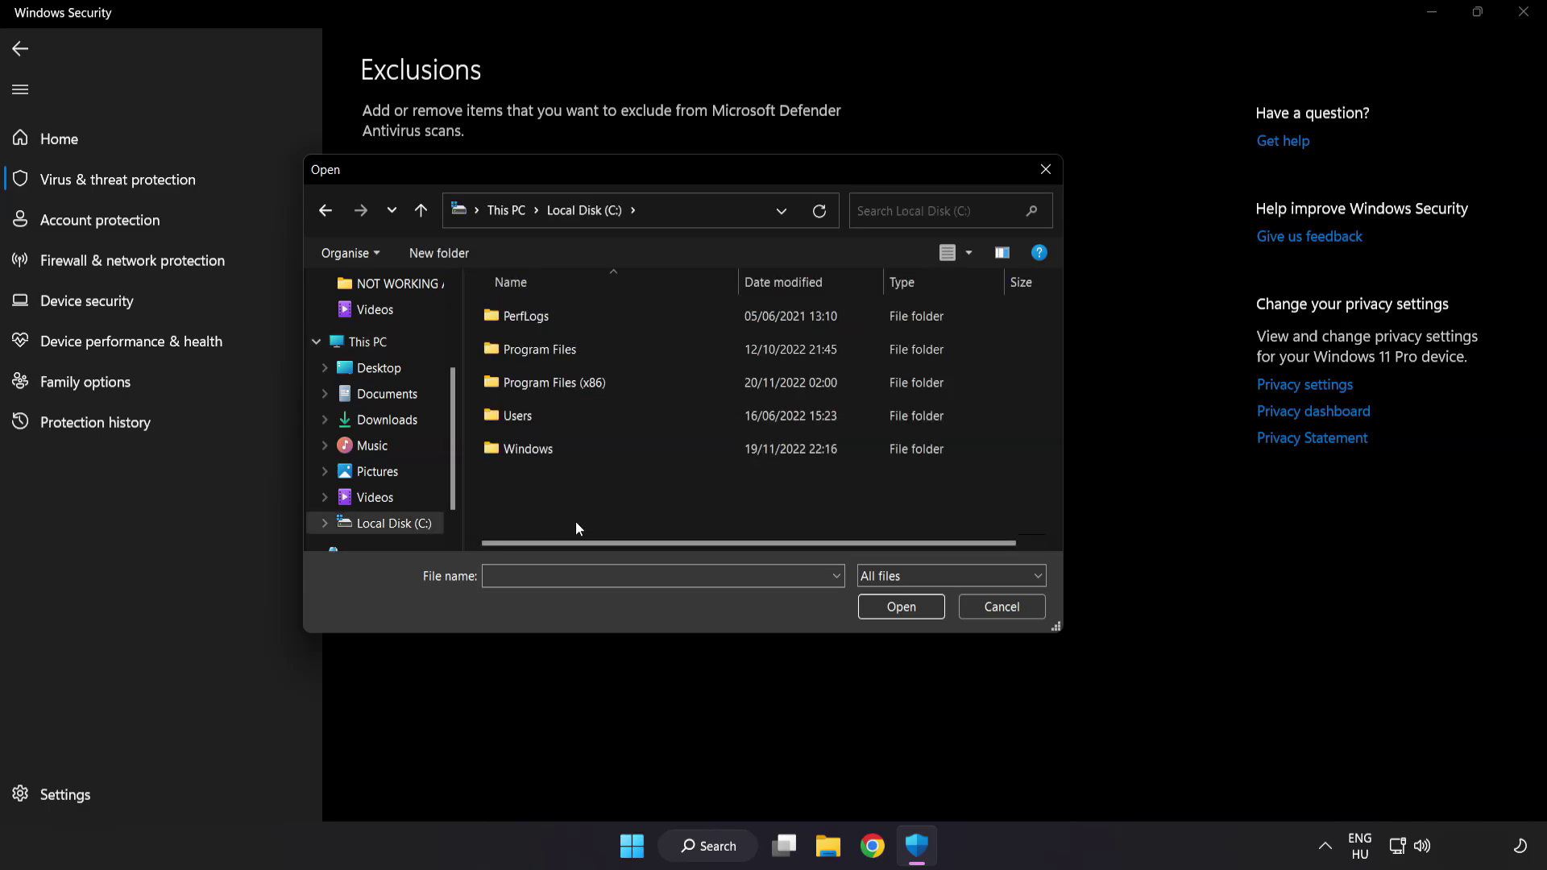
pyautogui.doubleClick(596, 376)
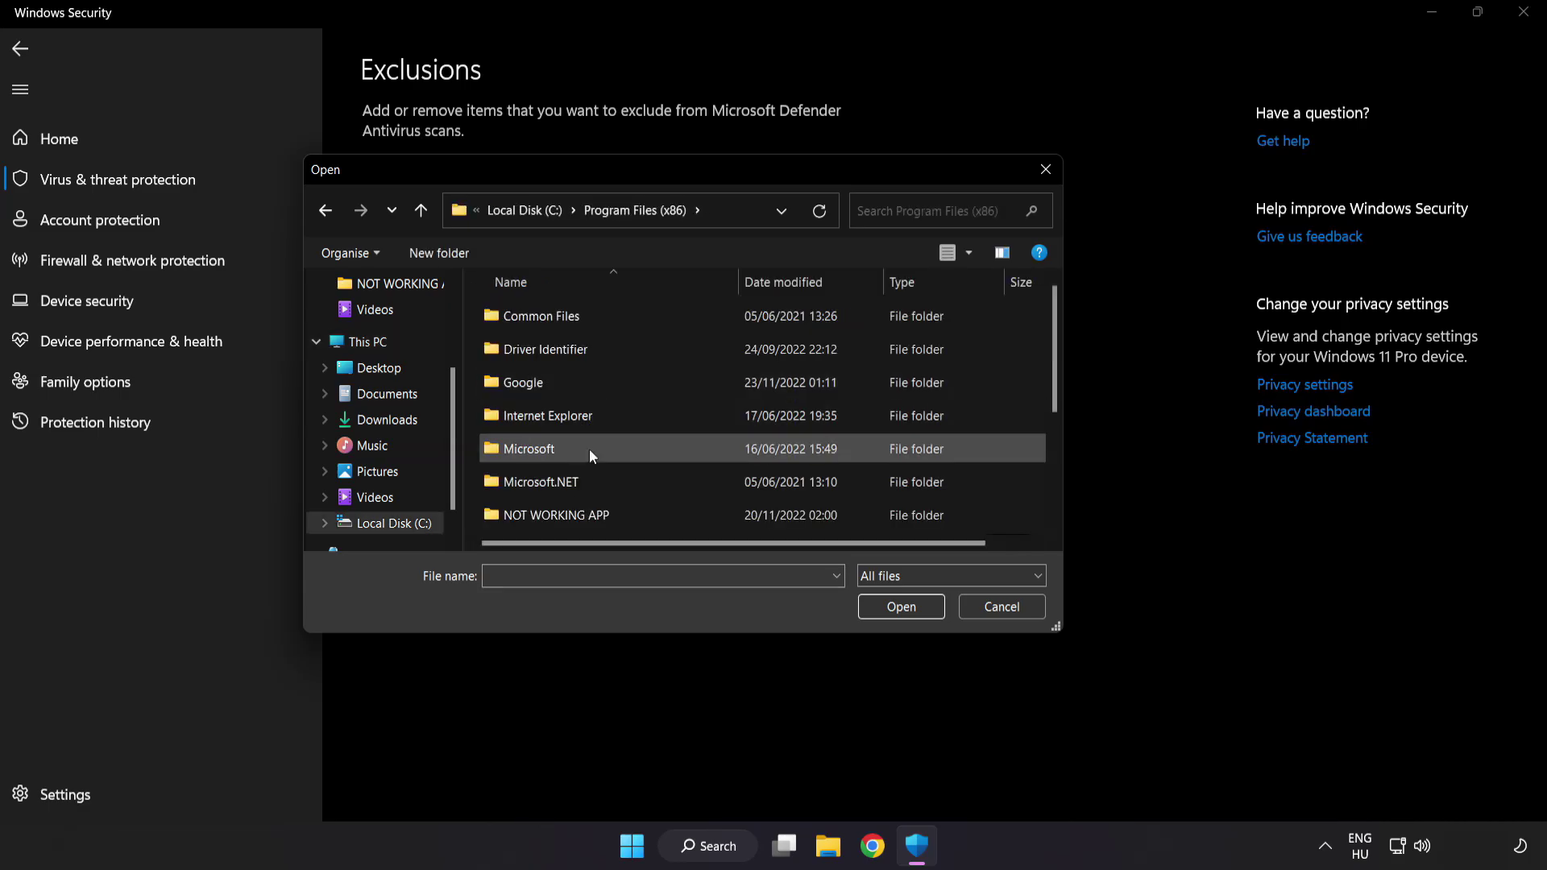
pyautogui.scroll(-1, 571, 530)
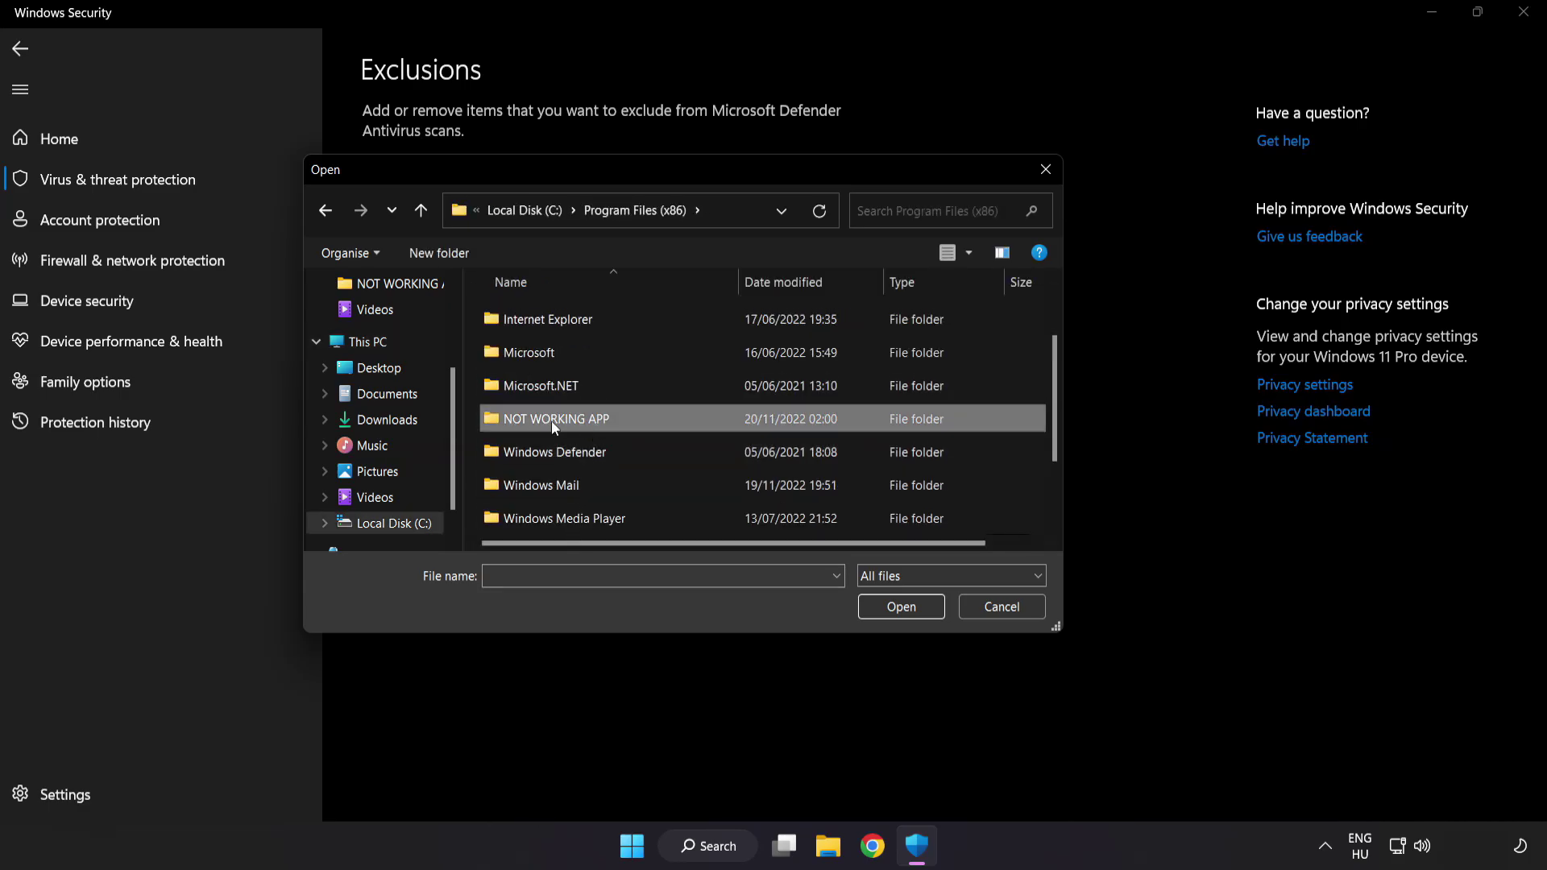
pyautogui.doubleClick(614, 419)
pyautogui.click(569, 322)
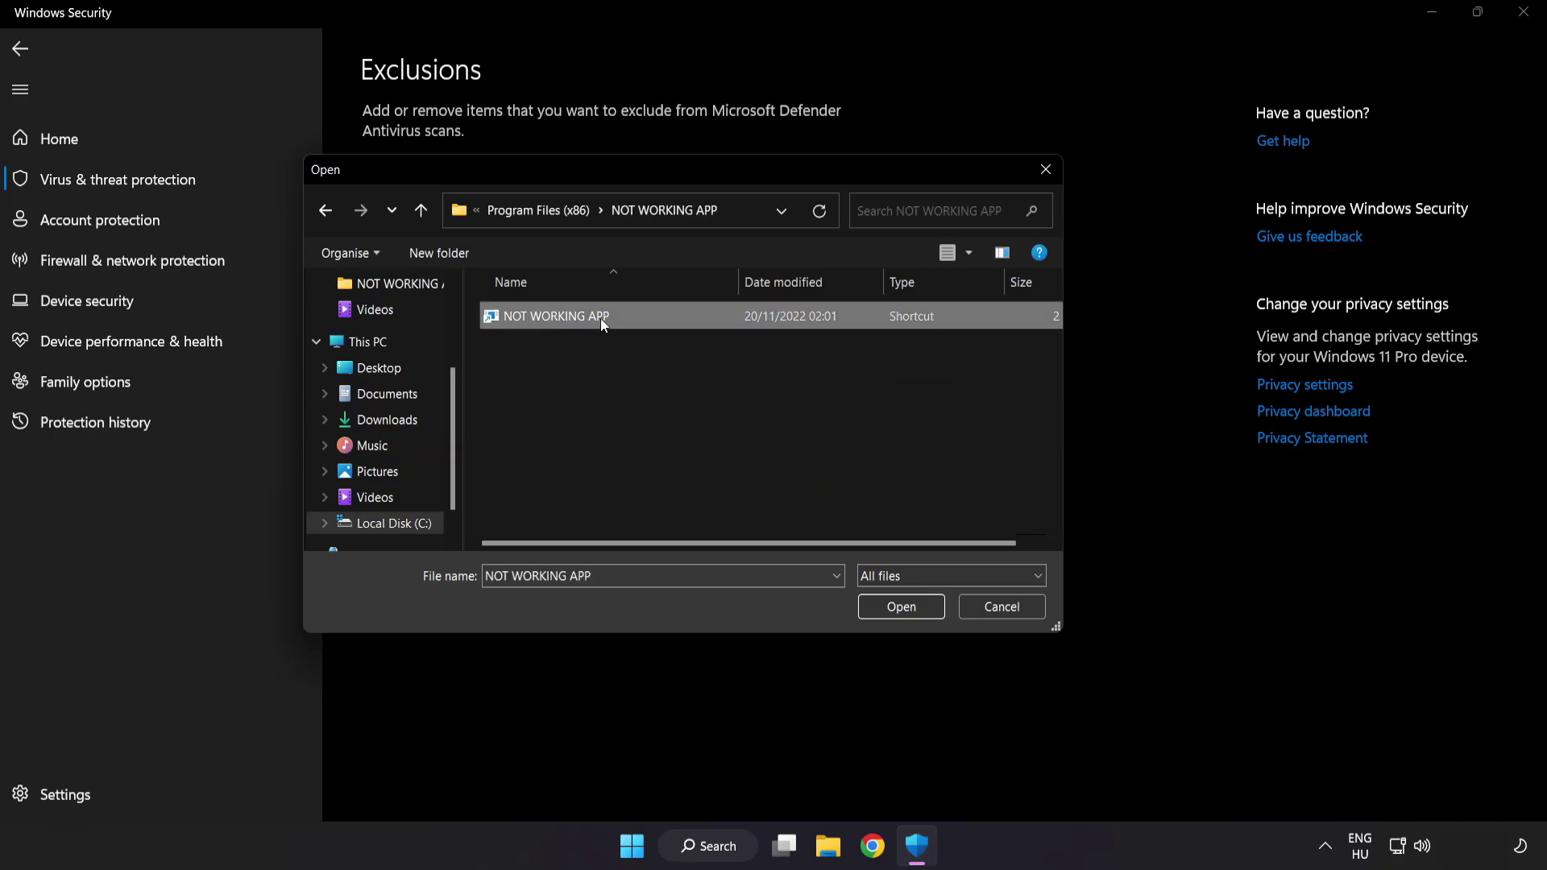
pyautogui.click(903, 612)
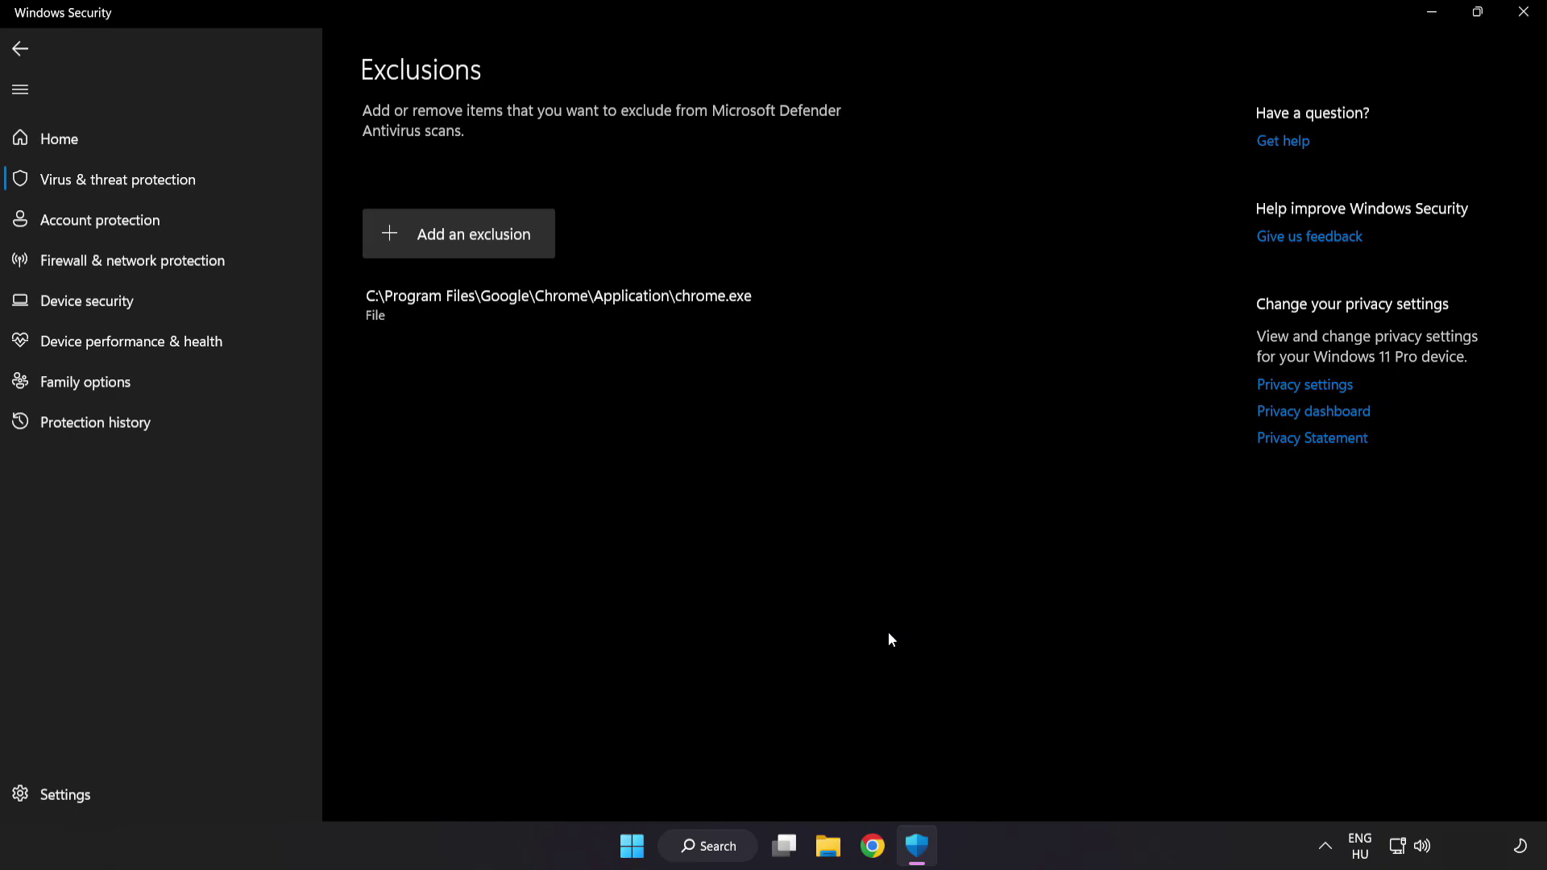
# Step: Close Windows Security and show the Start menu's Sleep, Shut down and Restart options
pyautogui.click(1519, 25)
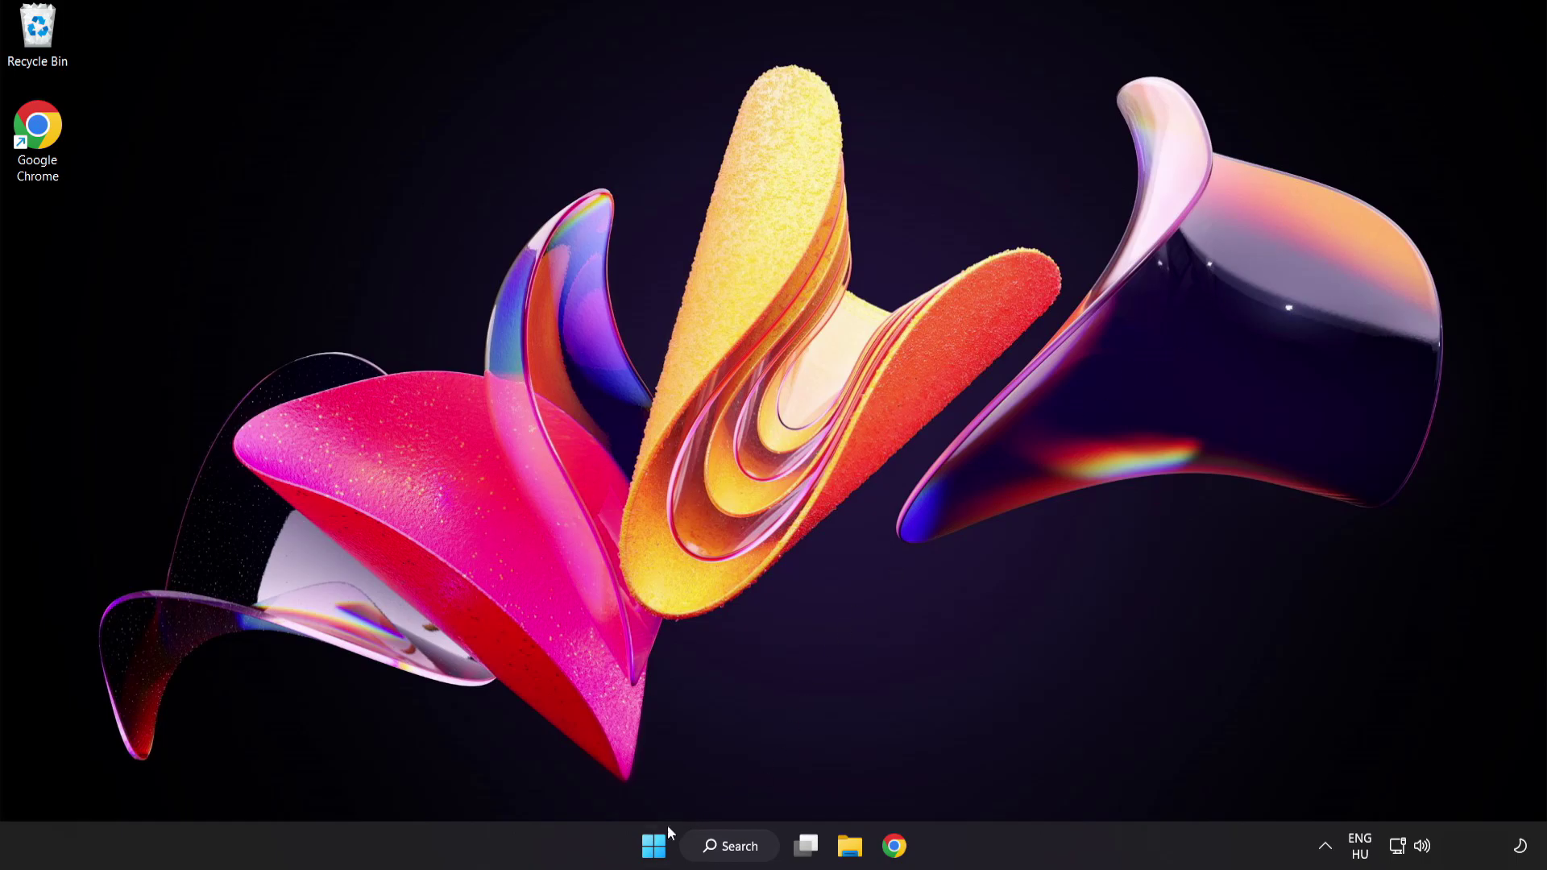
pyautogui.click(657, 842)
pyautogui.click(1025, 777)
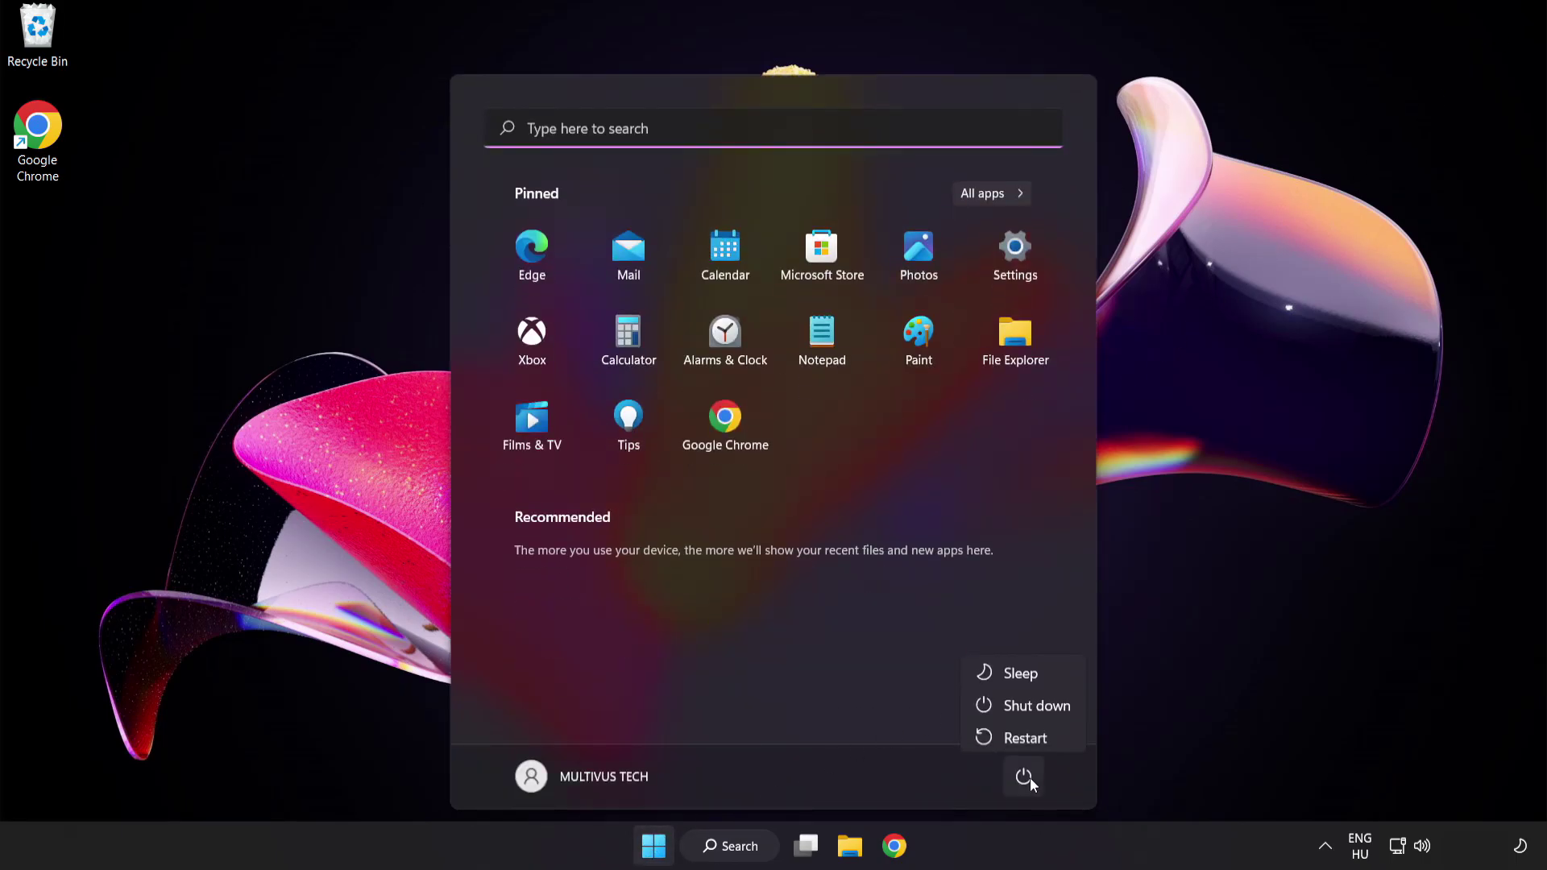